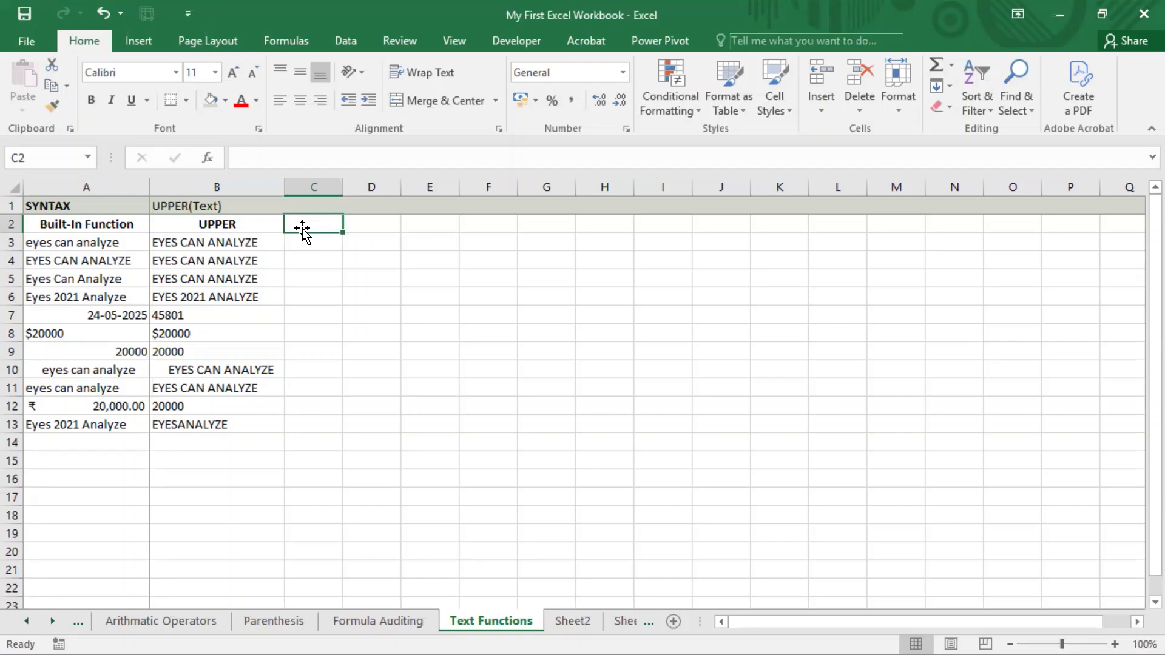
# - Enter the heading LOWER in cell C2, beside the UPPER heading
pyautogui.press('Left')
pyautogui.press('Left')
pyautogui.press('Right')
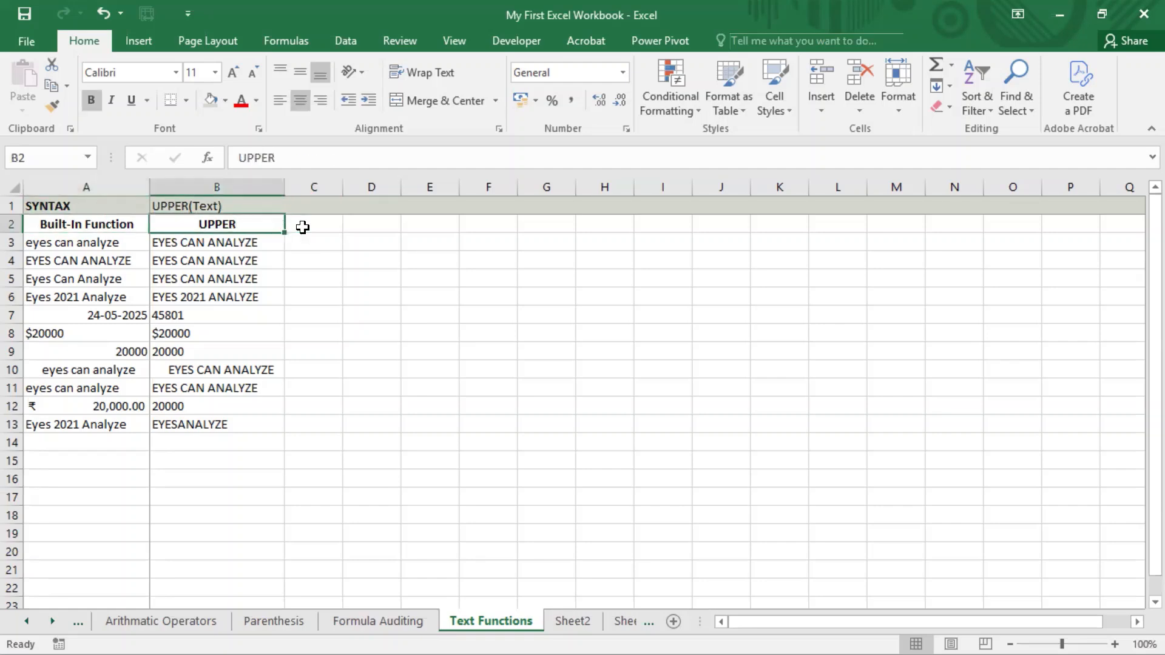
pyautogui.click(303, 230)
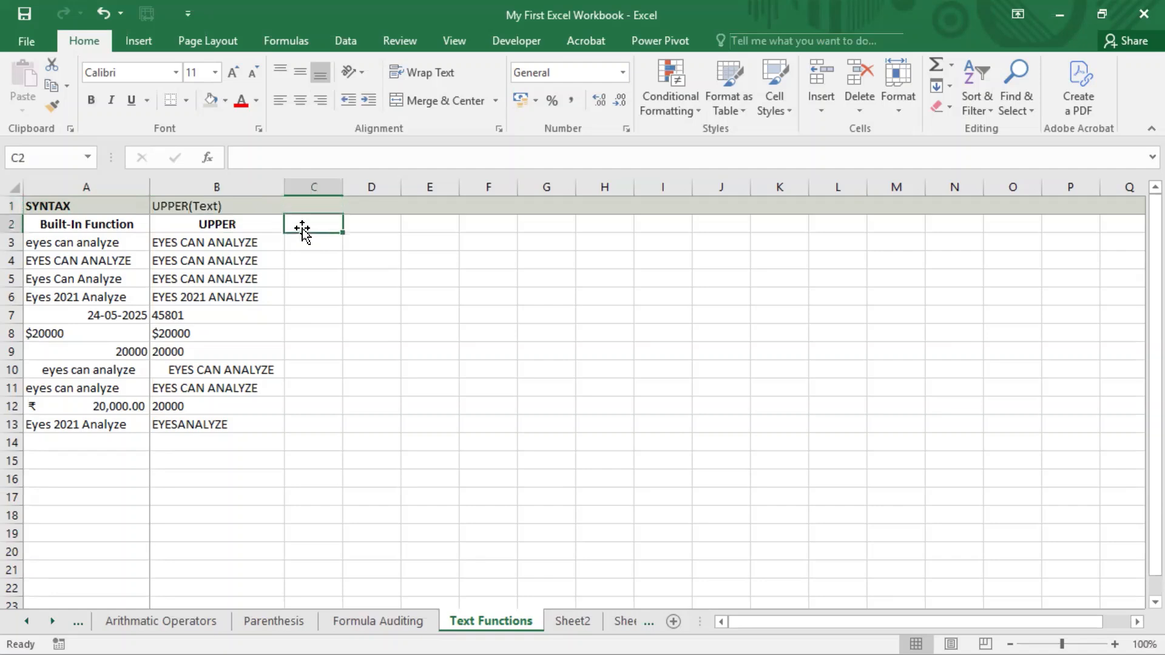
pyautogui.write('LOWER')
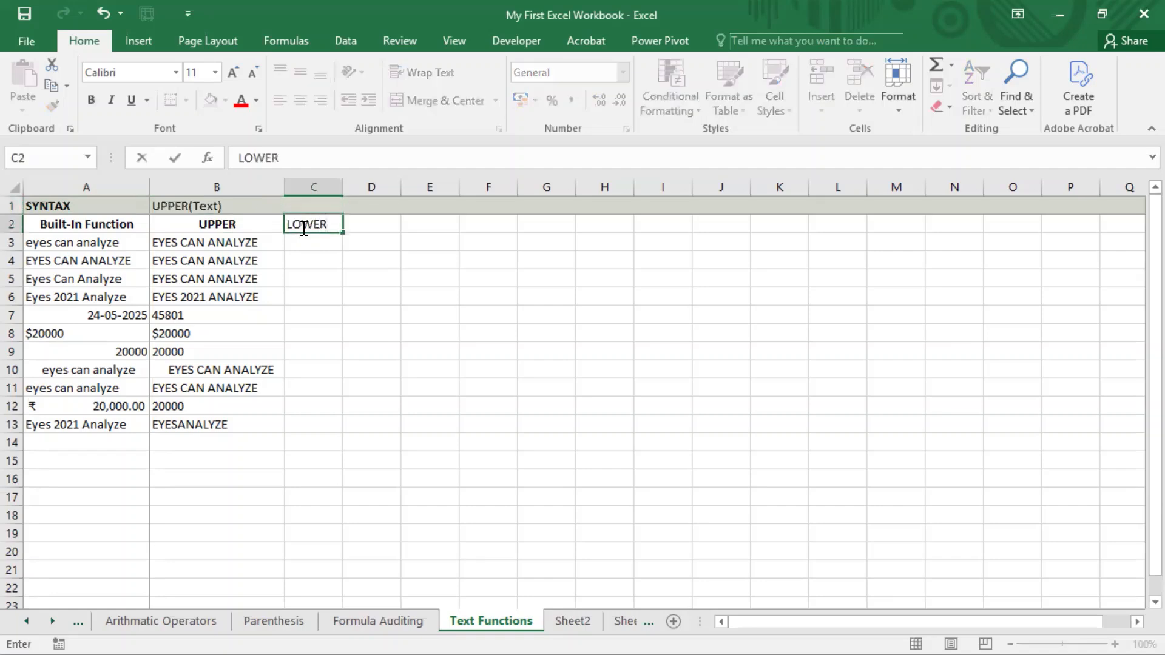
pyautogui.press('Return')
# - Centre and bold the headings across row 2, including the LOWER heading
pyautogui.press('Left')
pyautogui.press('Left')
pyautogui.press('Up')
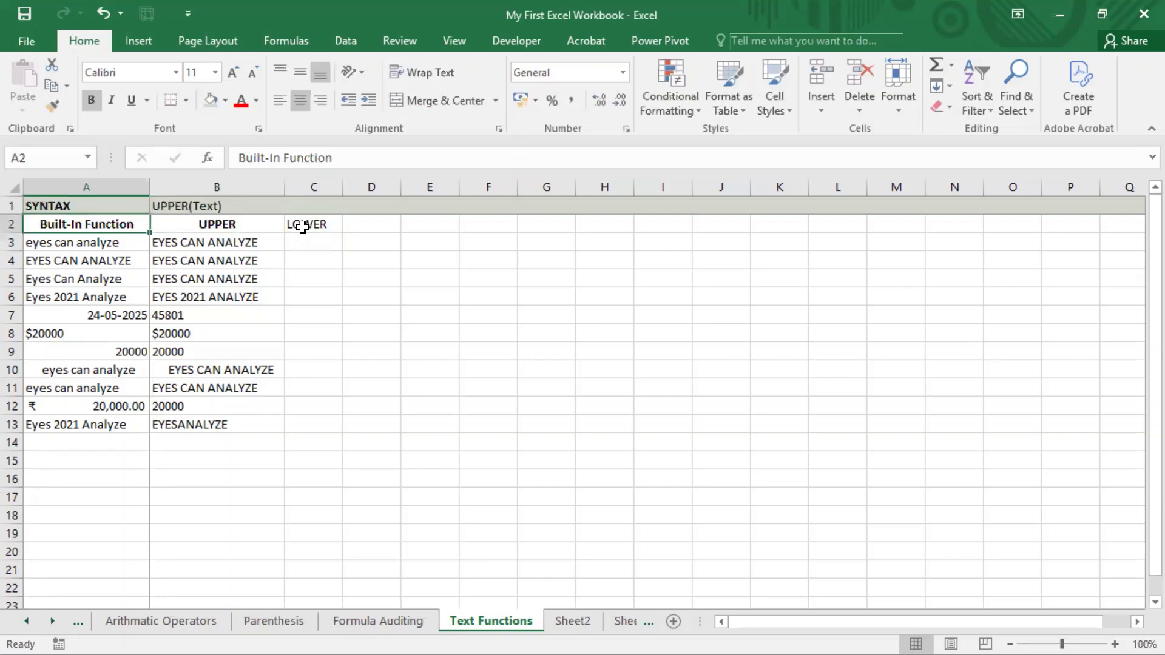
pyautogui.click(12, 224)
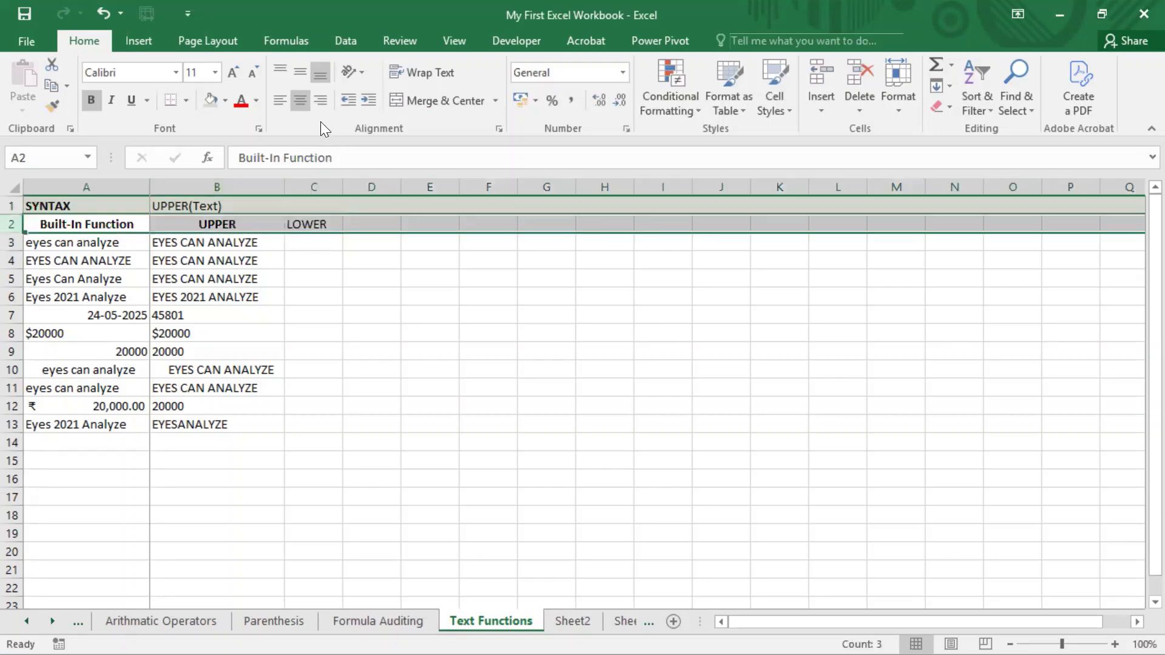
pyautogui.click(301, 101)
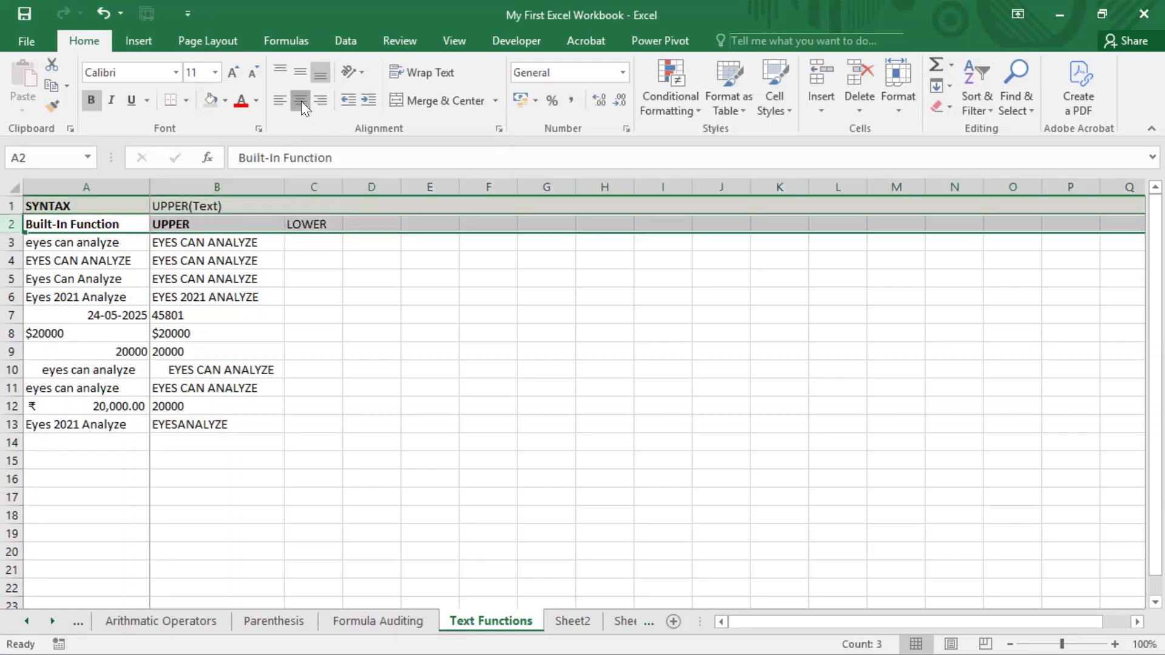
pyautogui.click(301, 100)
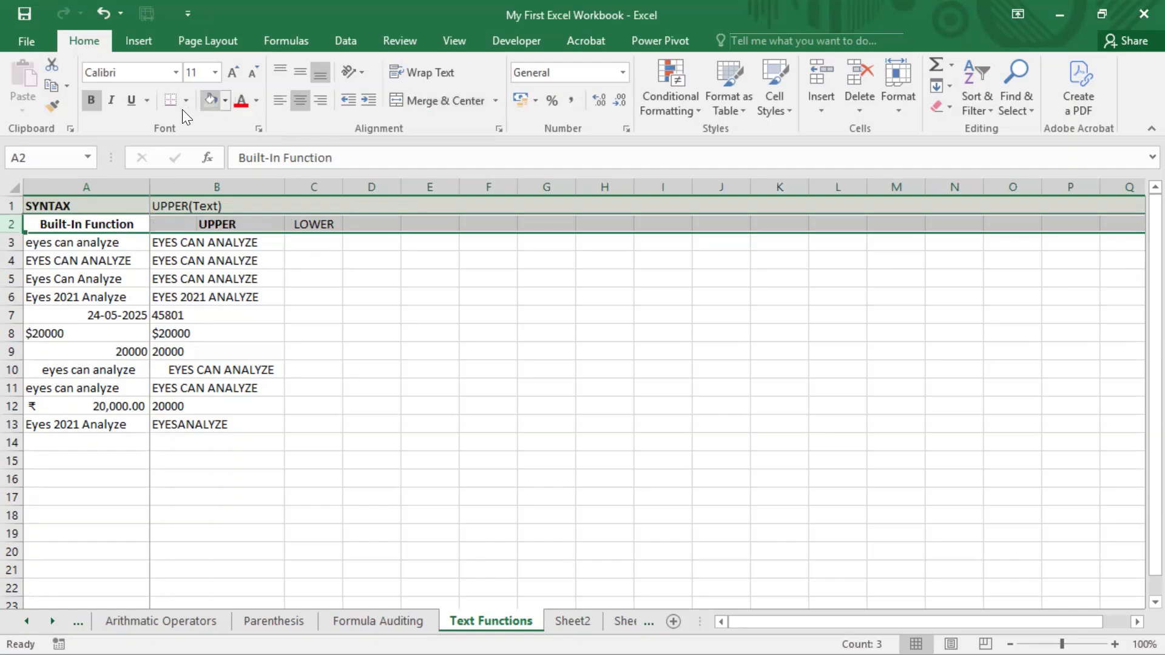
pyautogui.click(95, 98)
pyautogui.click(95, 98)
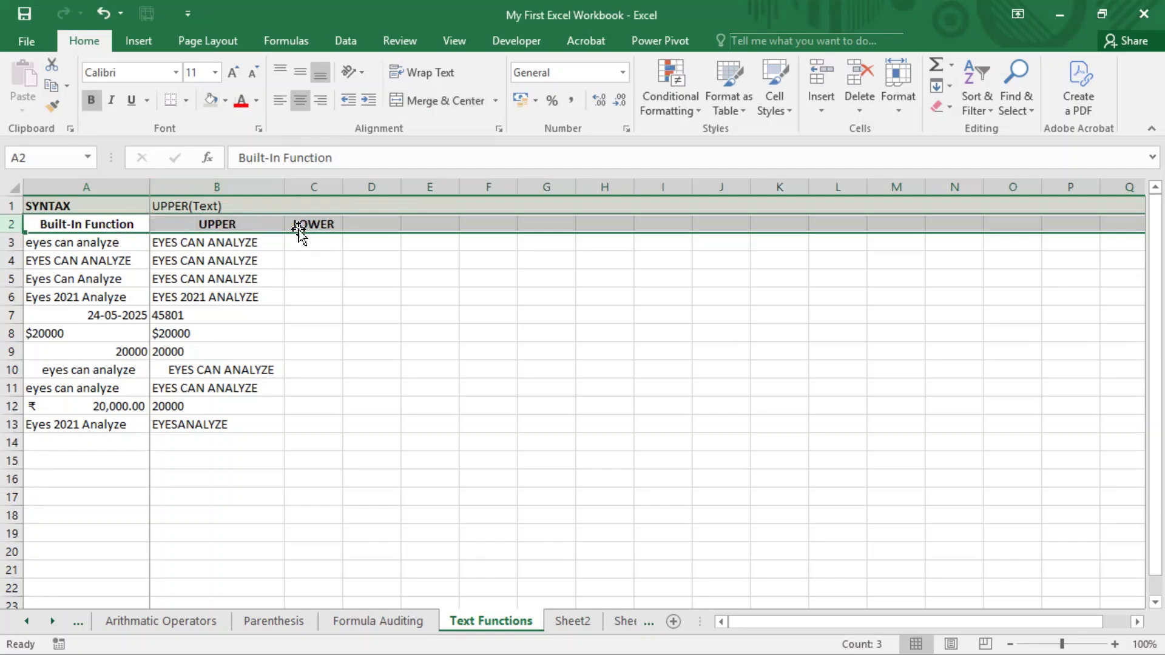
# - Widen column C to about twice its width and enter the syntax LOWER(Text) in cell C1
pyautogui.click(322, 260)
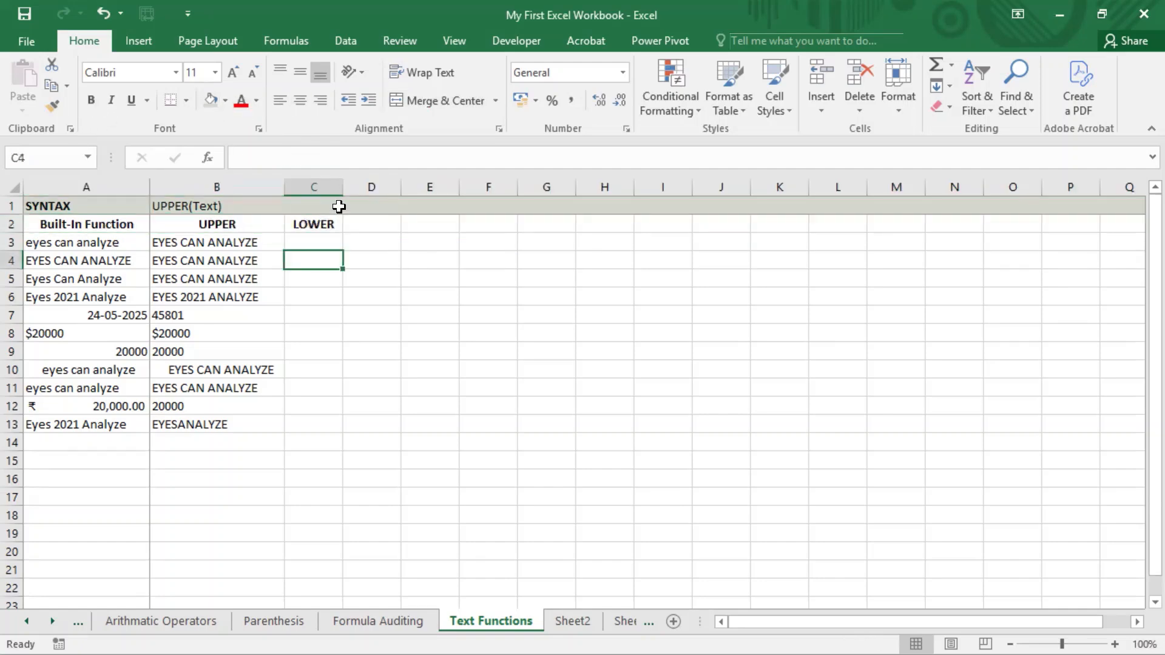
pyautogui.moveTo(345, 178); pyautogui.dragTo(405, 180)
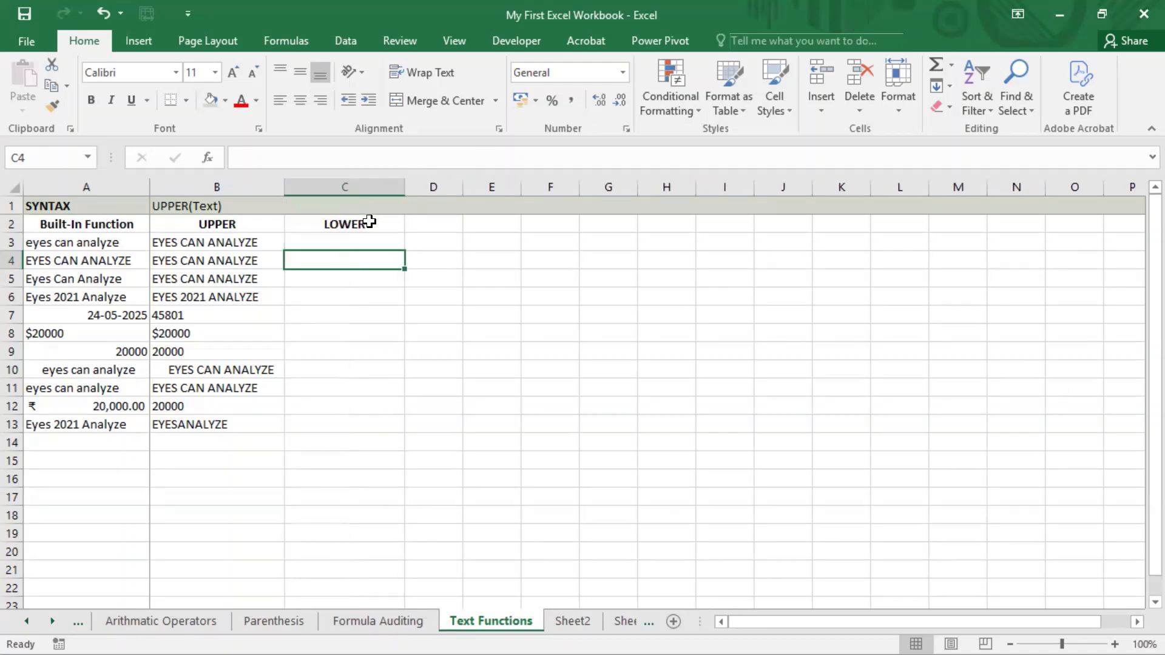
pyautogui.click(370, 222)
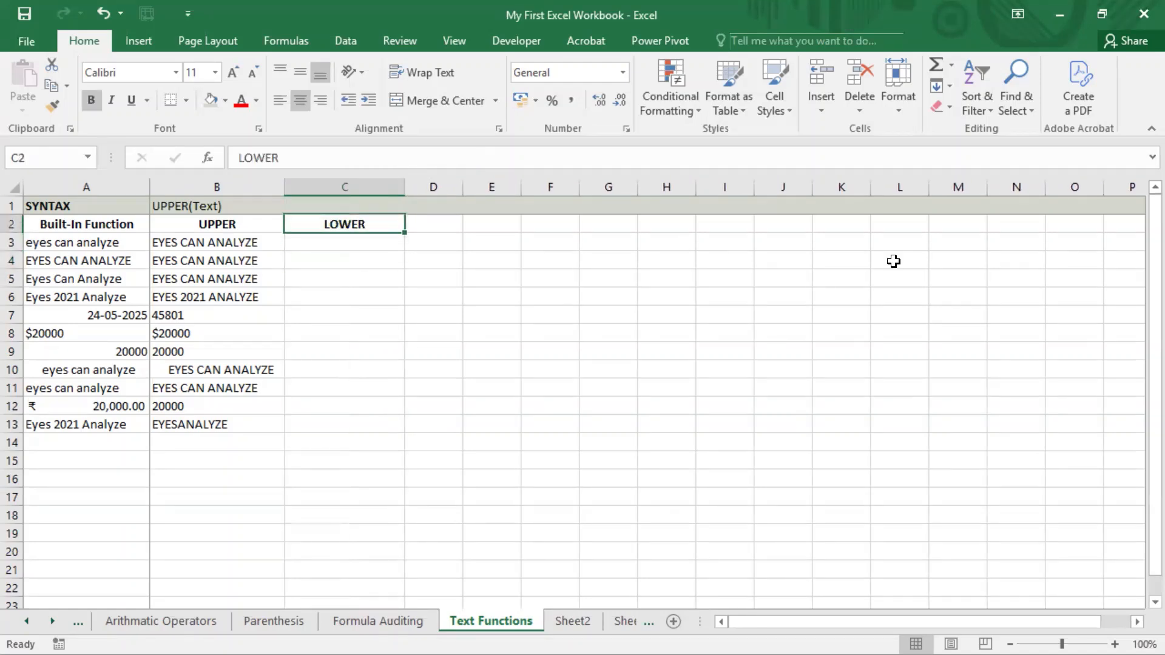
pyautogui.press('Up')
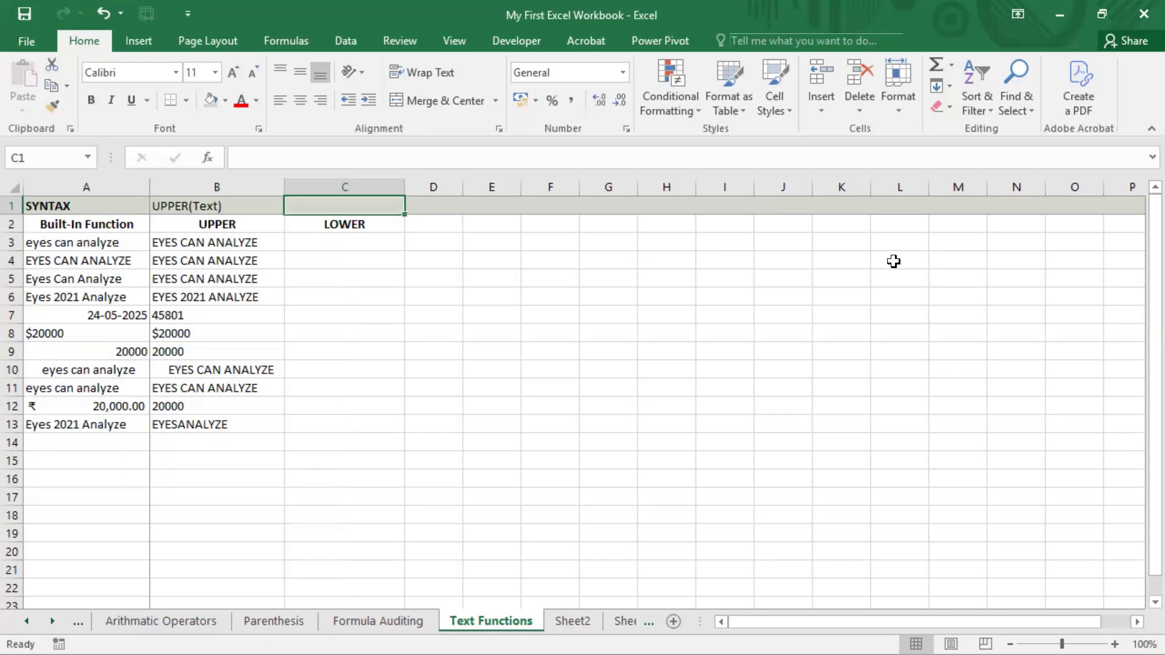
pyautogui.write('LOWER')
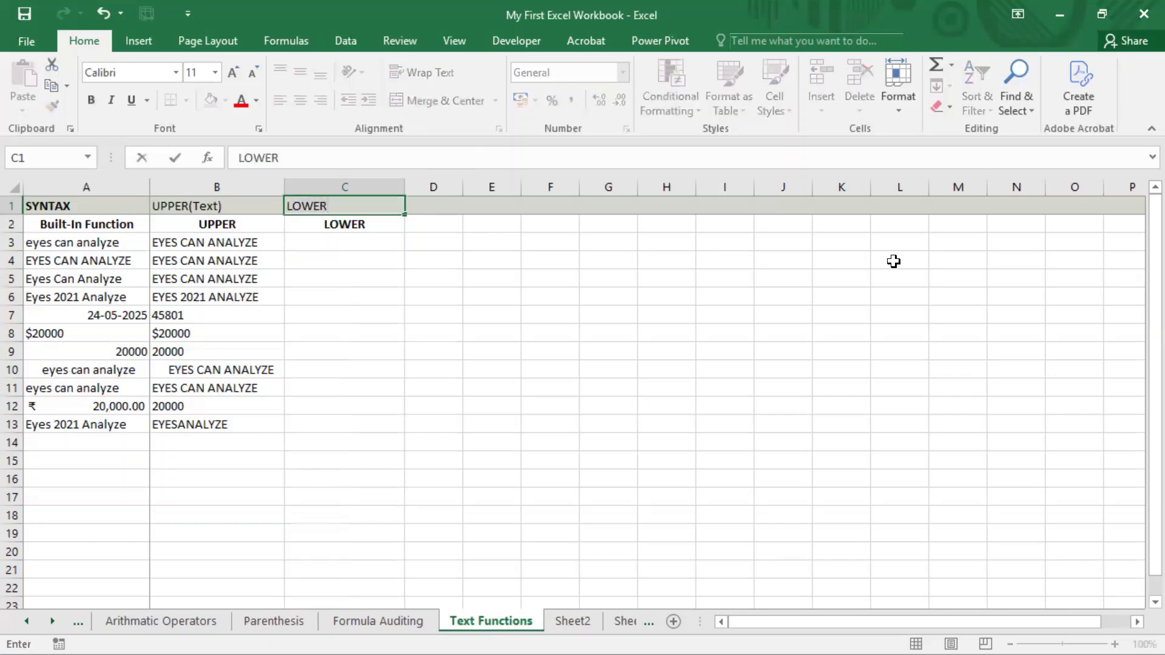
pyautogui.write('(Text)')
pyautogui.press('Return')
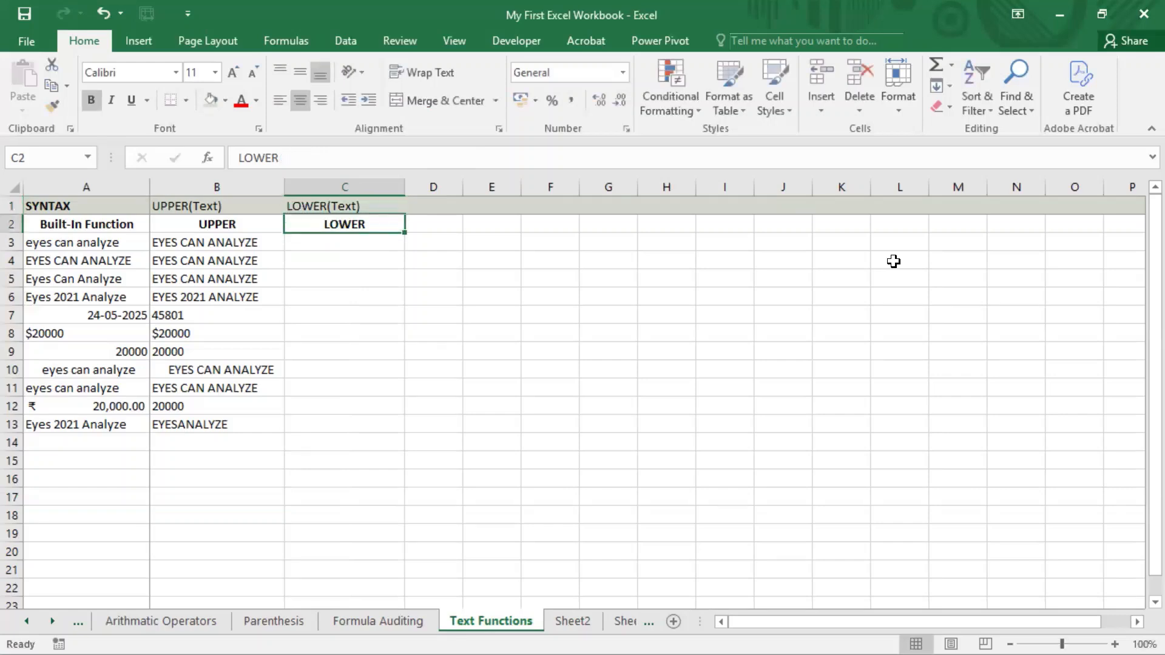
pyautogui.press('Up')
pyautogui.press('Down')
pyautogui.press('Down')
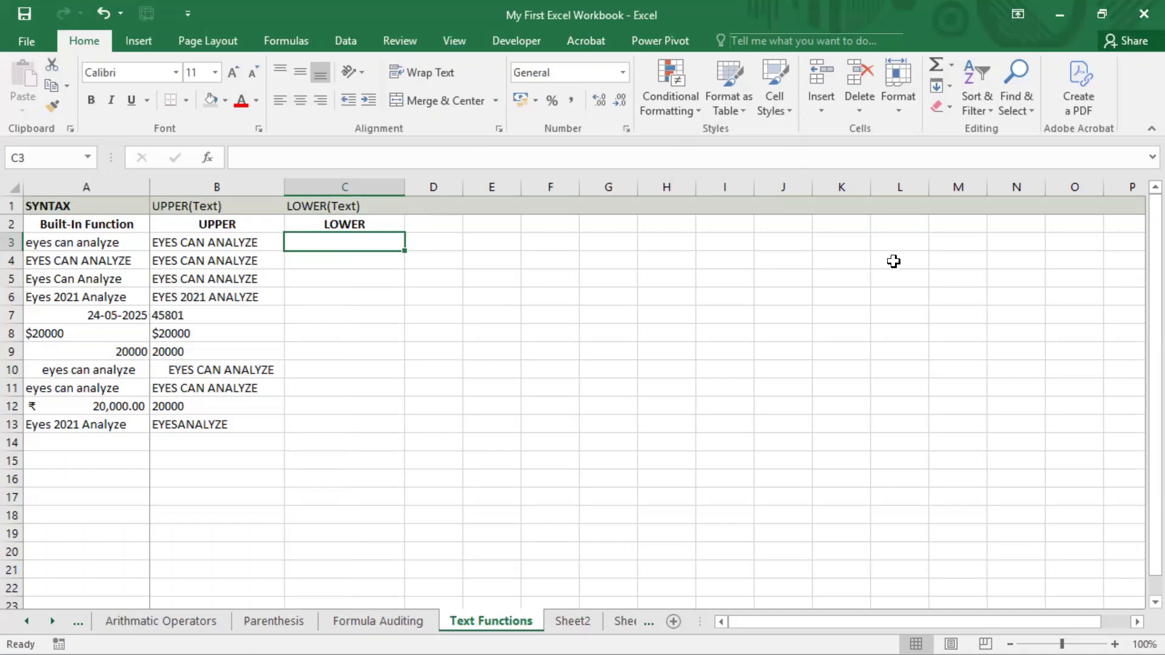
pyautogui.press('Right')
pyautogui.press('Right')
pyautogui.press('Right')
pyautogui.press('Right')
pyautogui.press('Right')
pyautogui.press('Right')
pyautogui.press('Right')
pyautogui.press('Right')
pyautogui.press('Right')
pyautogui.press('Right')
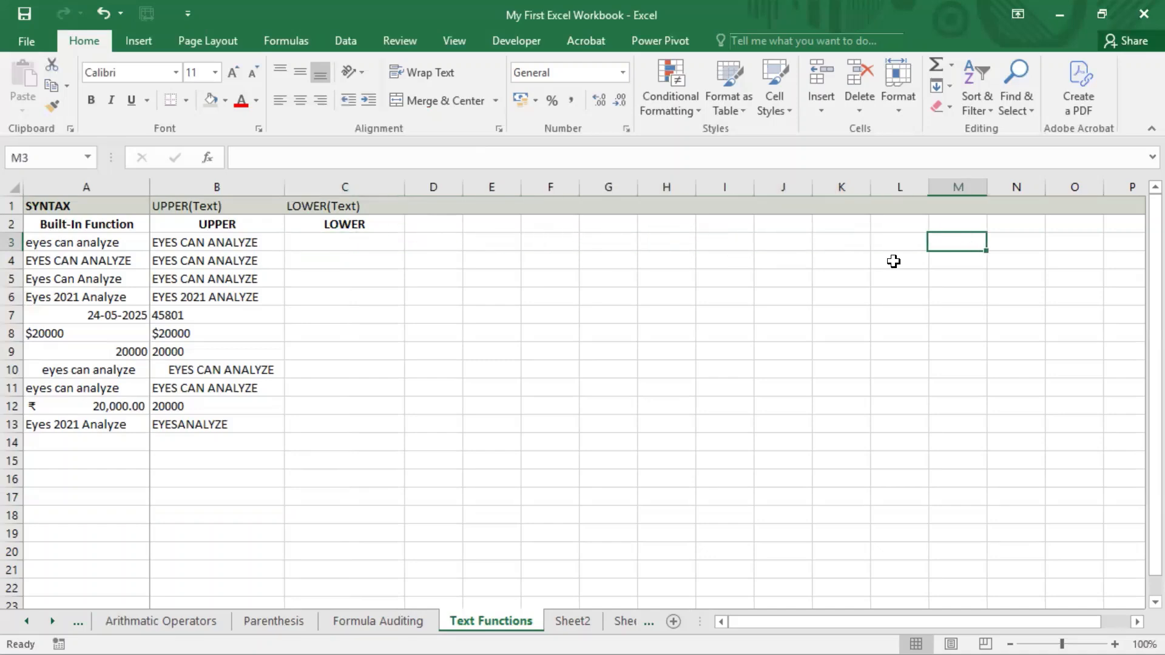
pyautogui.press('Right')
pyautogui.press('Left')
pyautogui.press('Left')
pyautogui.press('Left')
pyautogui.press('Left')
pyautogui.press('Left')
pyautogui.press('Left')
pyautogui.press('Left')
pyautogui.press('Left')
pyautogui.press('Left')
pyautogui.press('Left')
pyautogui.press('Left')
pyautogui.press('Left')
pyautogui.press('Left')
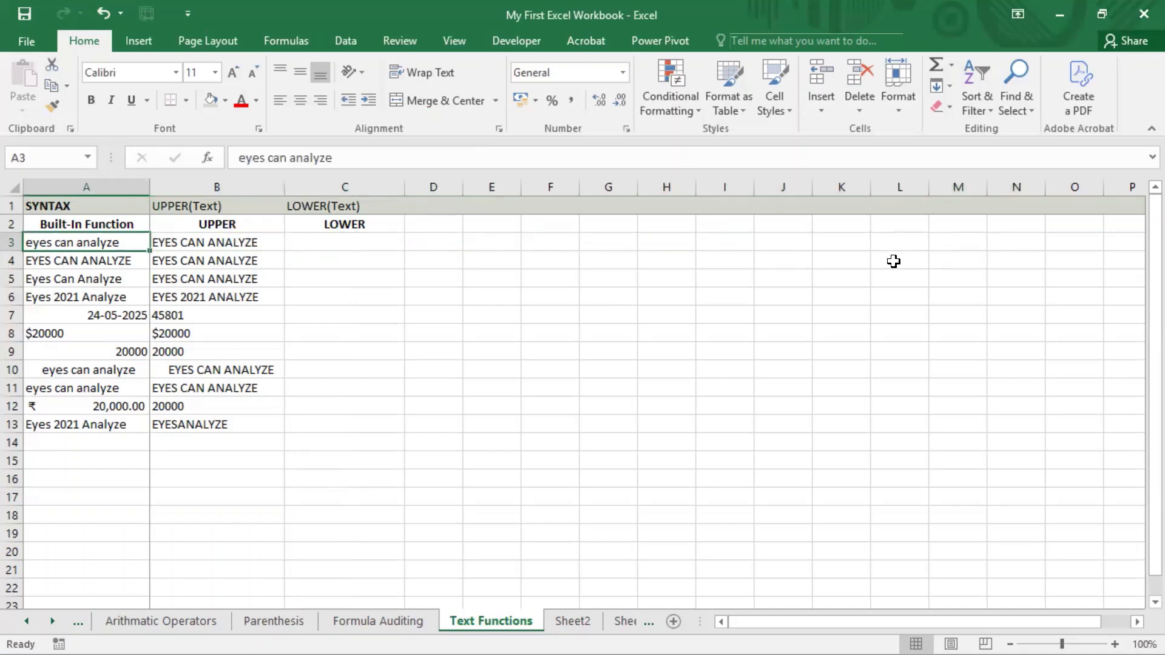
pyautogui.press('Right')
pyautogui.press('Right')
pyautogui.press('Right')
# - Fill the source text cells A3:A13 with yellow
pyautogui.press('Left')
pyautogui.press('Left')
pyautogui.press('Left')
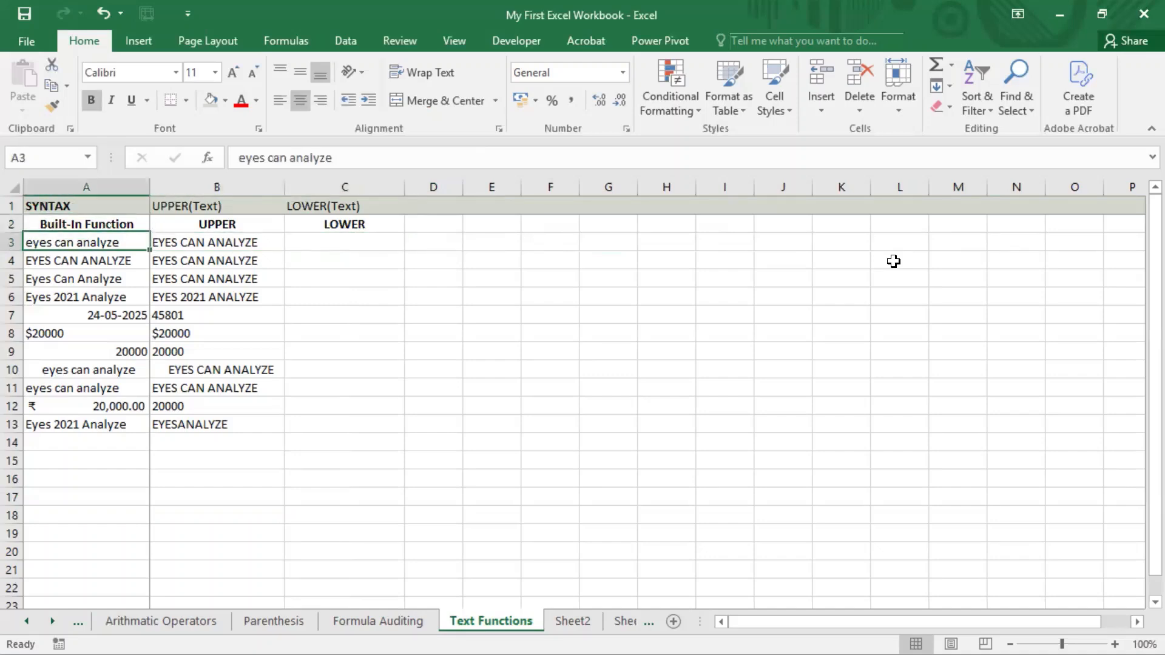
pyautogui.hotkey('ctrl', 'shift', 'Down')
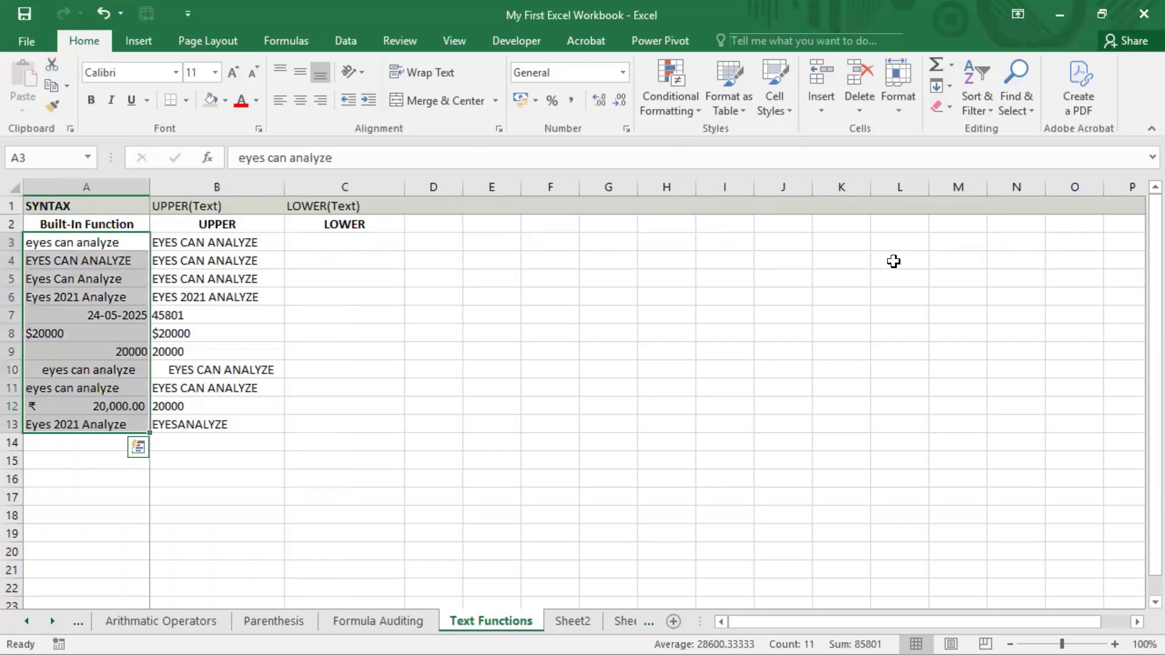
pyautogui.click(225, 101)
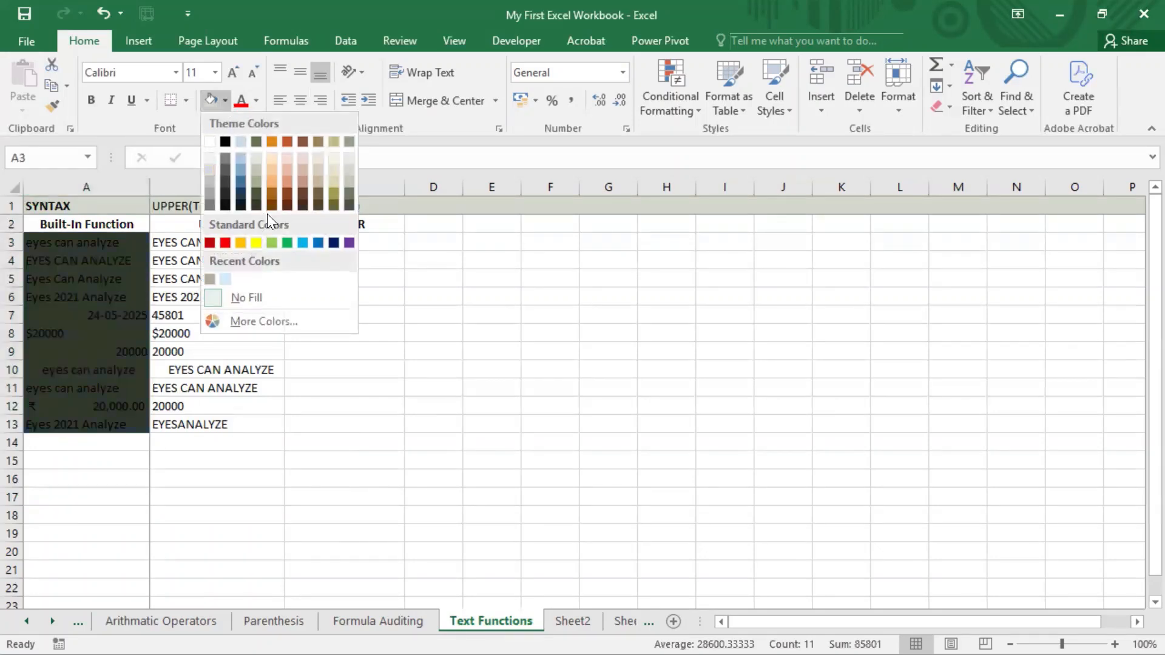
pyautogui.click(255, 243)
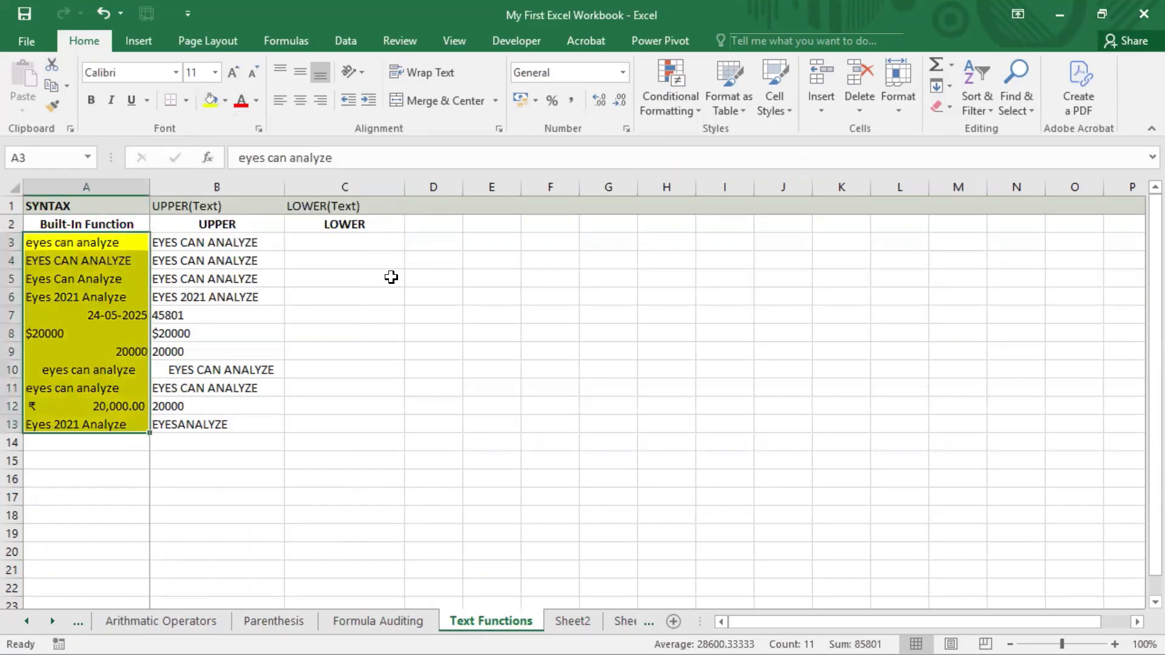
pyautogui.click(358, 245)
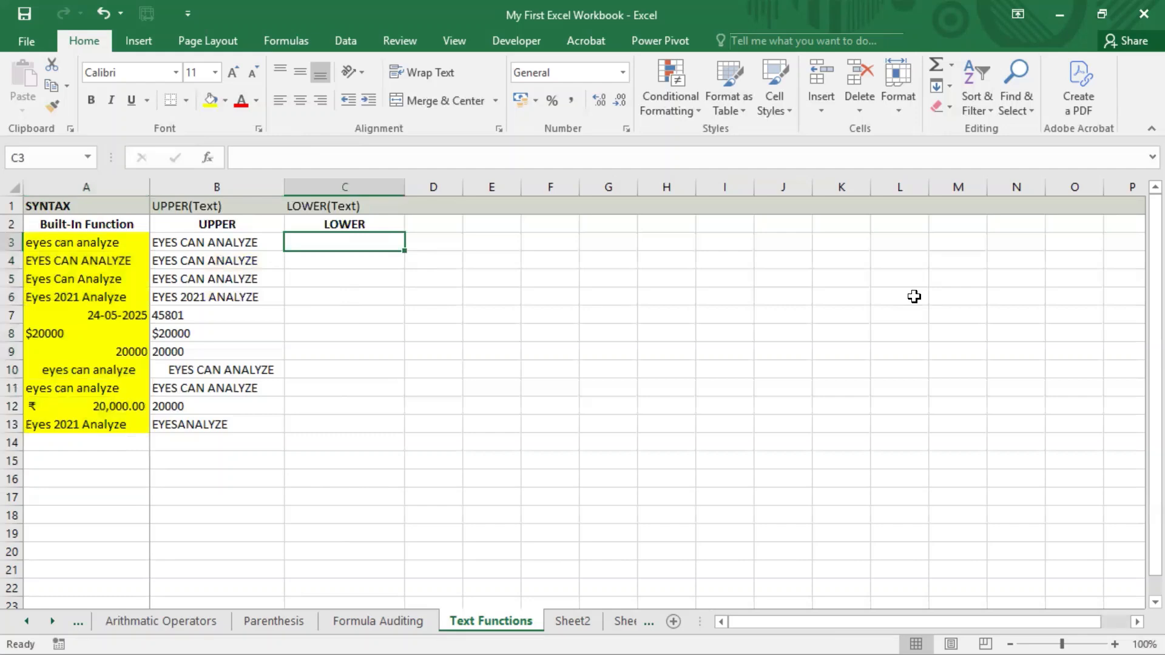
pyautogui.press('Left')
pyautogui.press('Left')
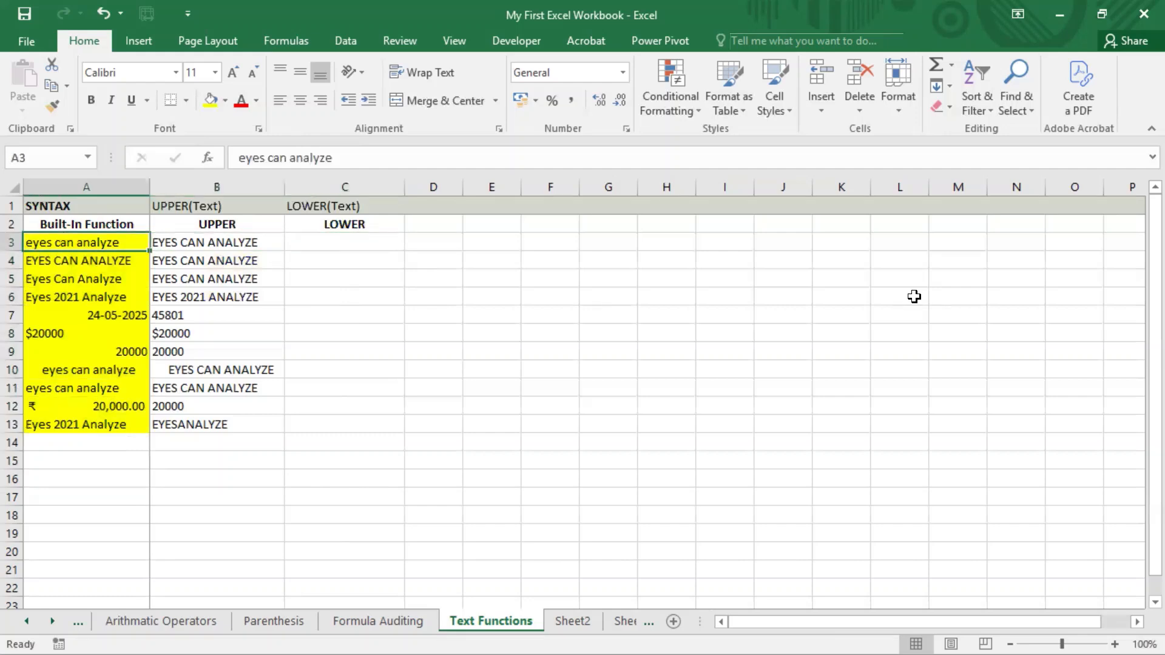
pyautogui.press('Right')
pyautogui.press('Right')
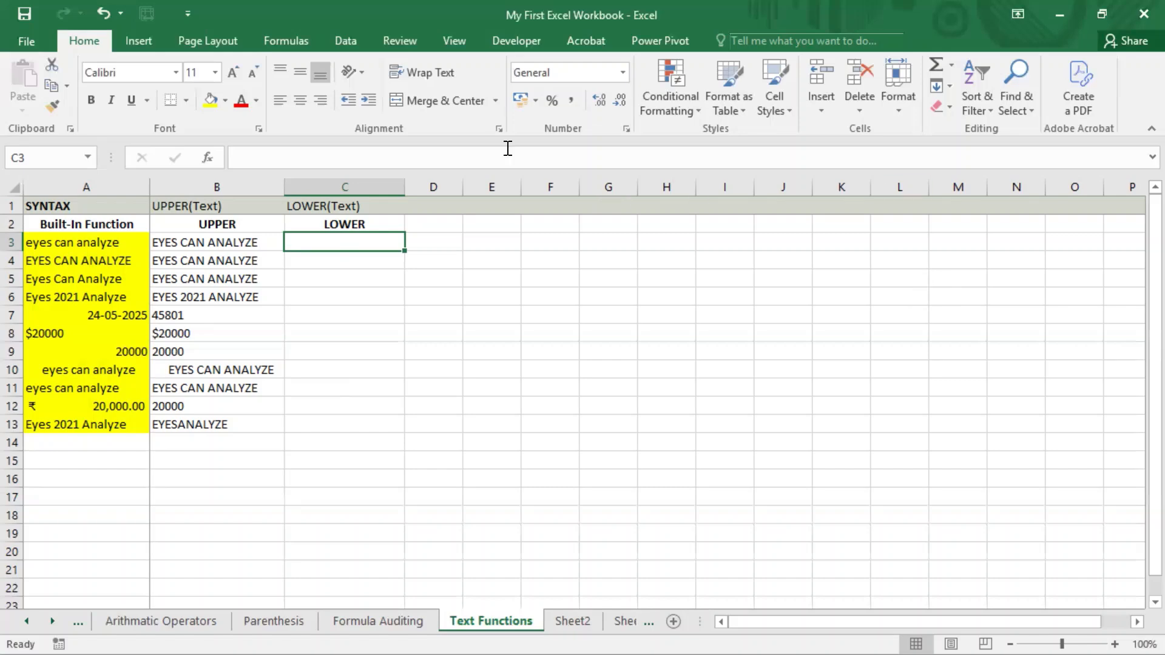
pyautogui.click(582, 1)
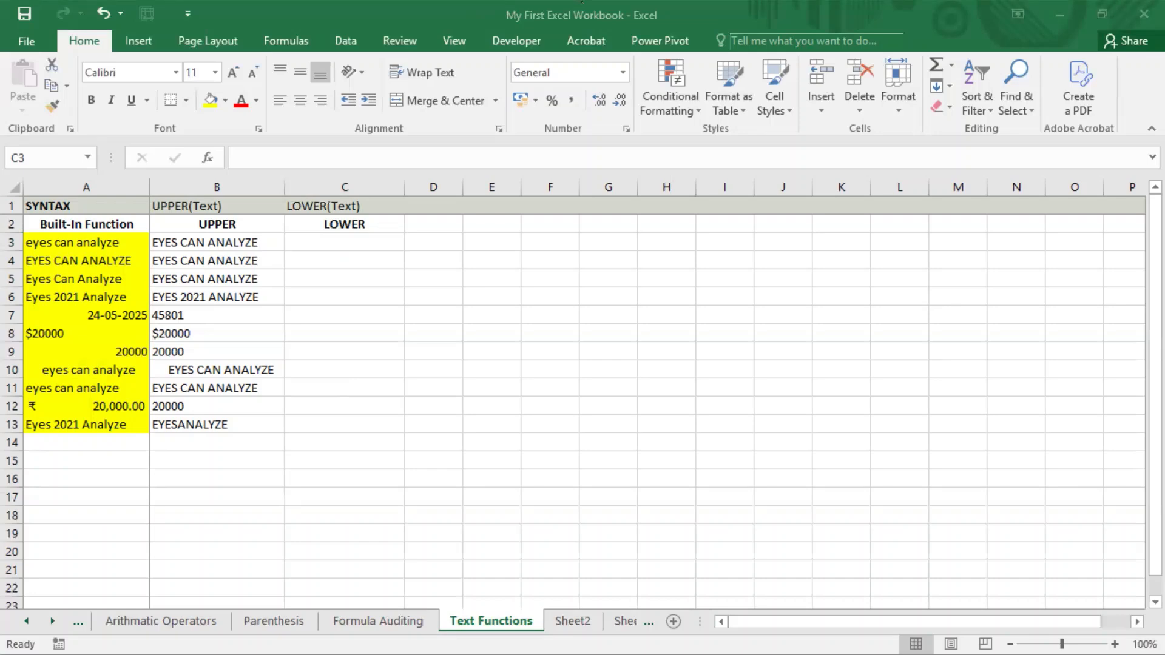
pyautogui.click(339, 208)
pyautogui.doubleClick(339, 207)
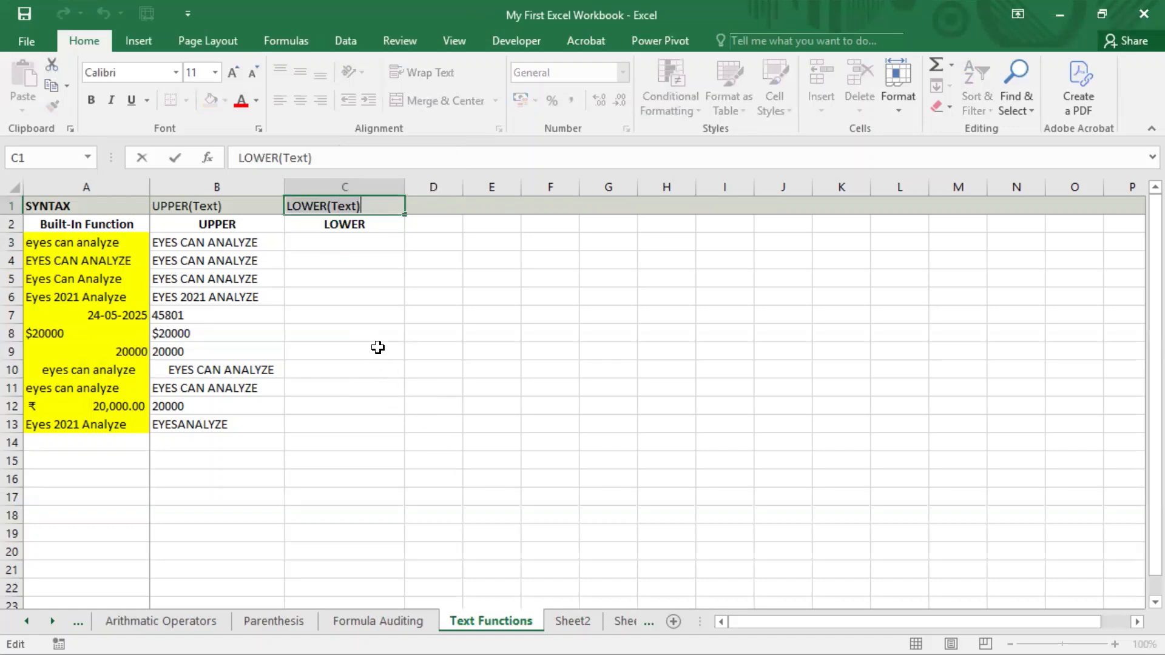
pyautogui.click(366, 331)
# - Enter a LOWER formula in cell C3 that converts the text in A3 to lowercase
pyautogui.click(361, 244)
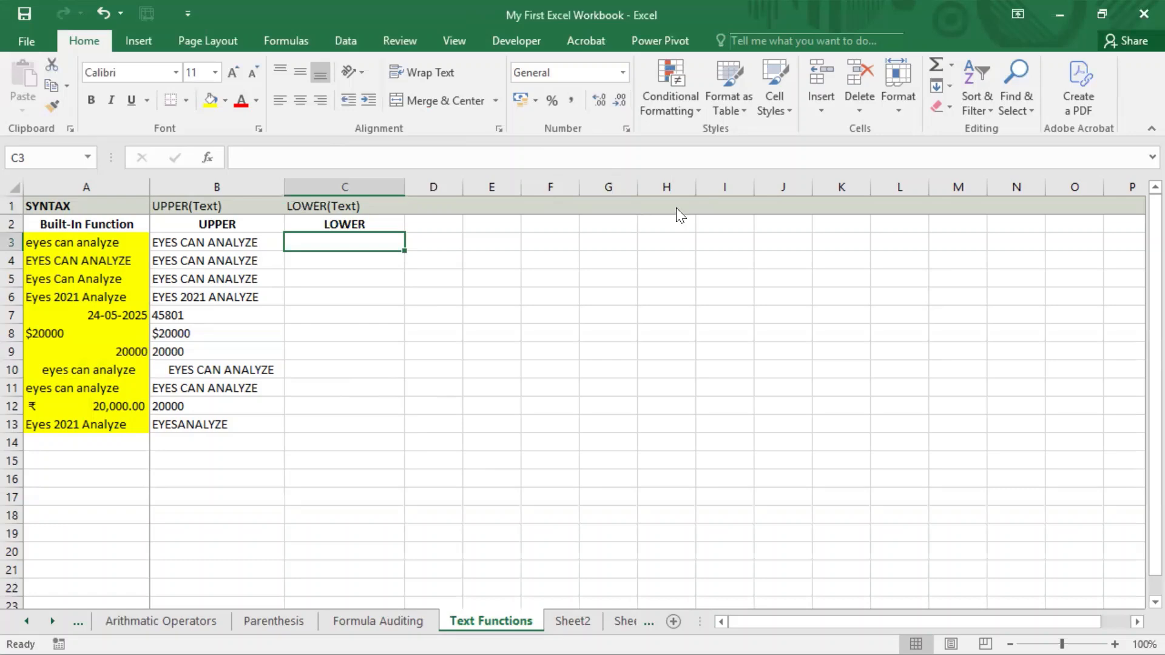
pyautogui.write('=')
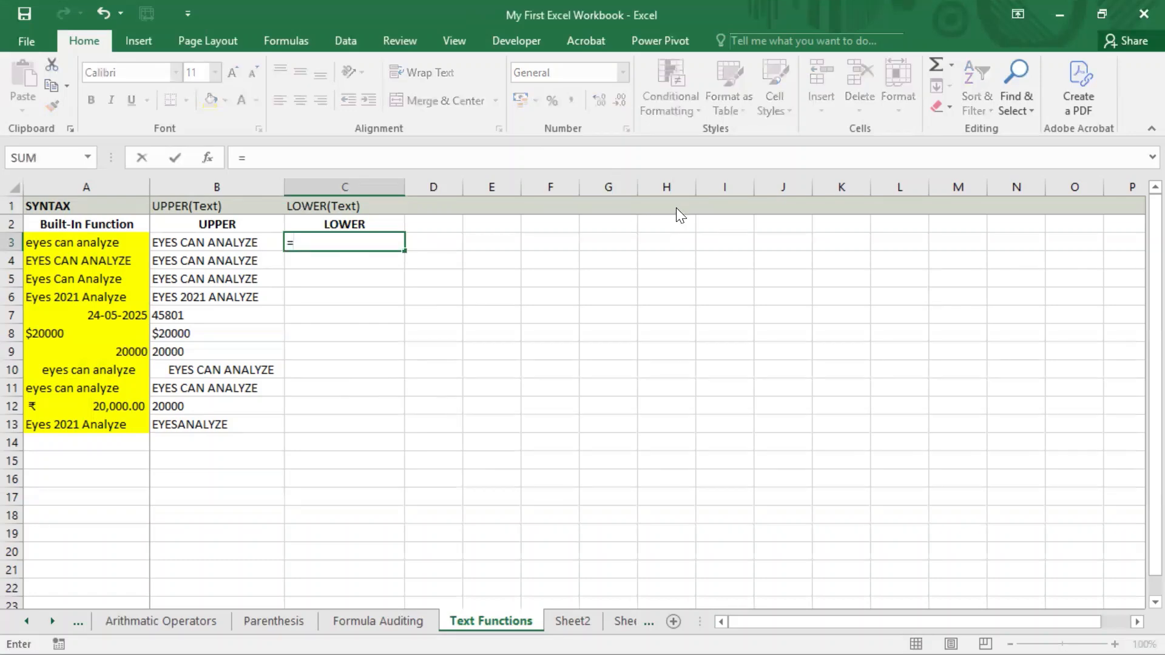
pyautogui.press('Left')
pyautogui.press('Left')
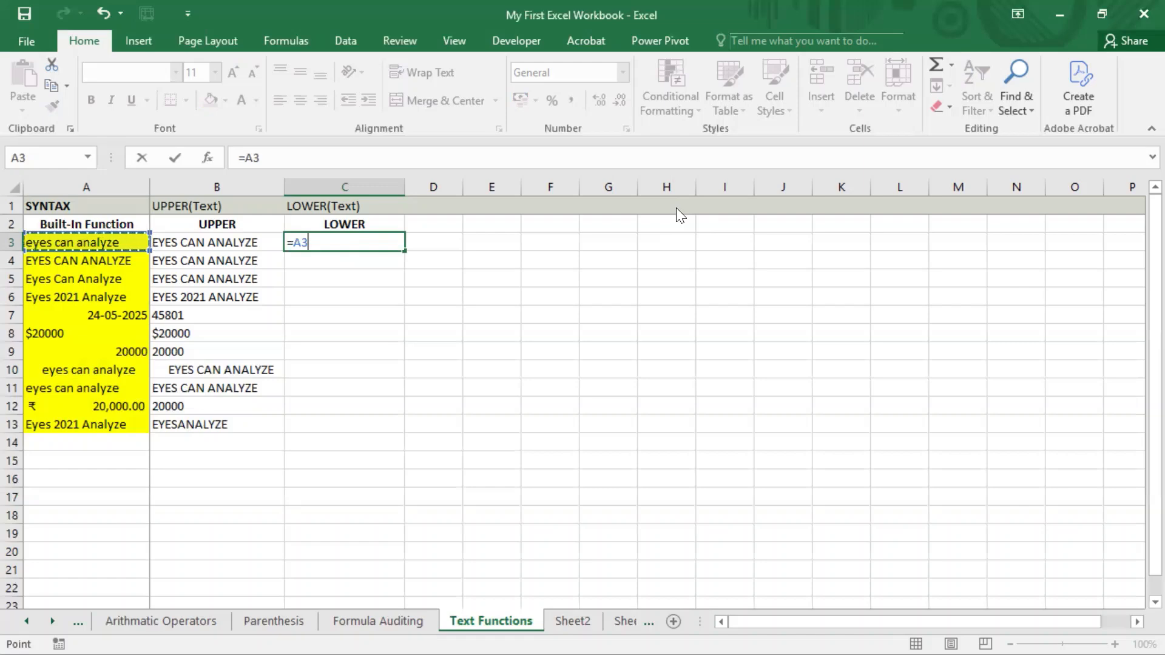
pyautogui.press('BackSpace')
pyautogui.press('BackSpace')
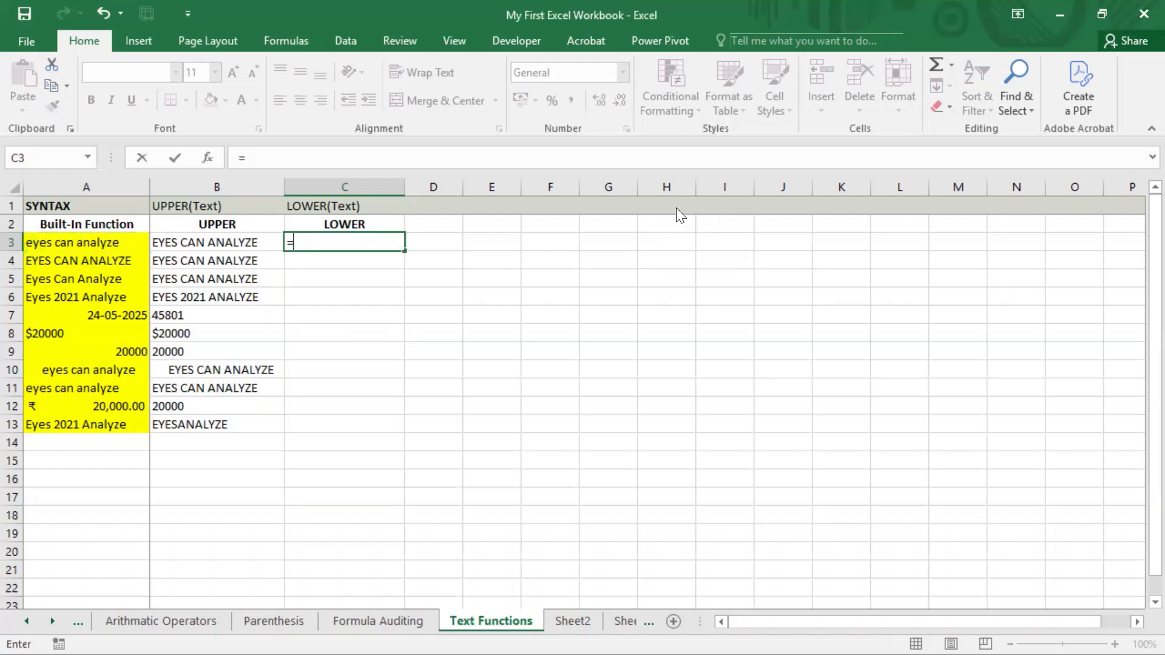
pyautogui.write('lower(')
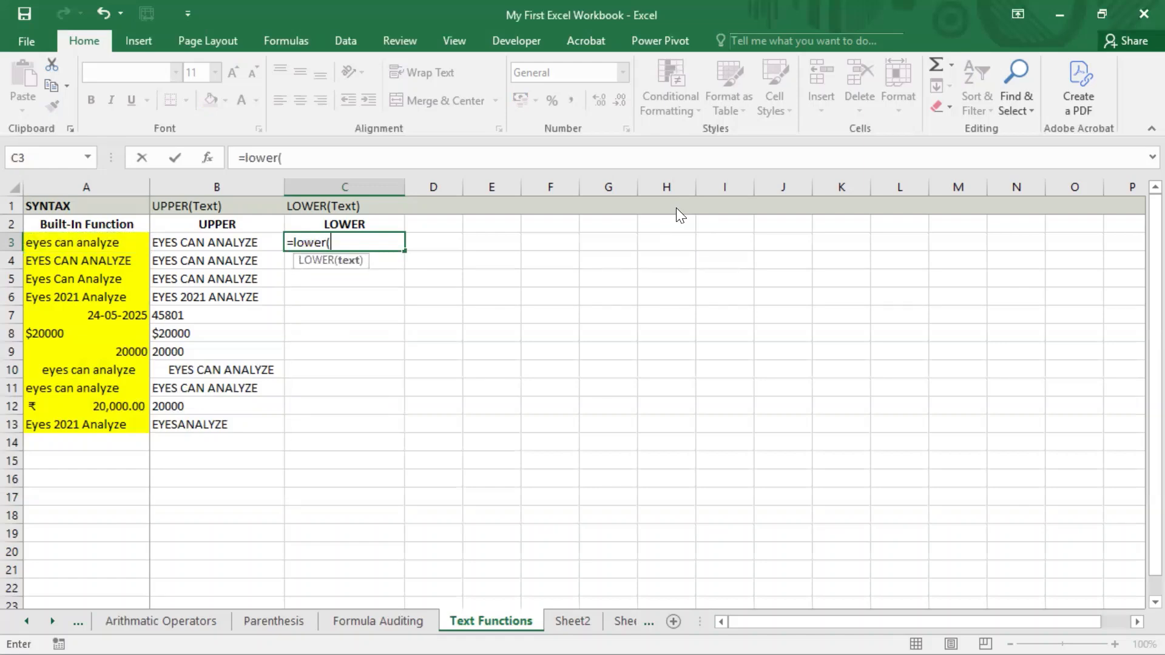
pyautogui.press('Left')
pyautogui.press('Left')
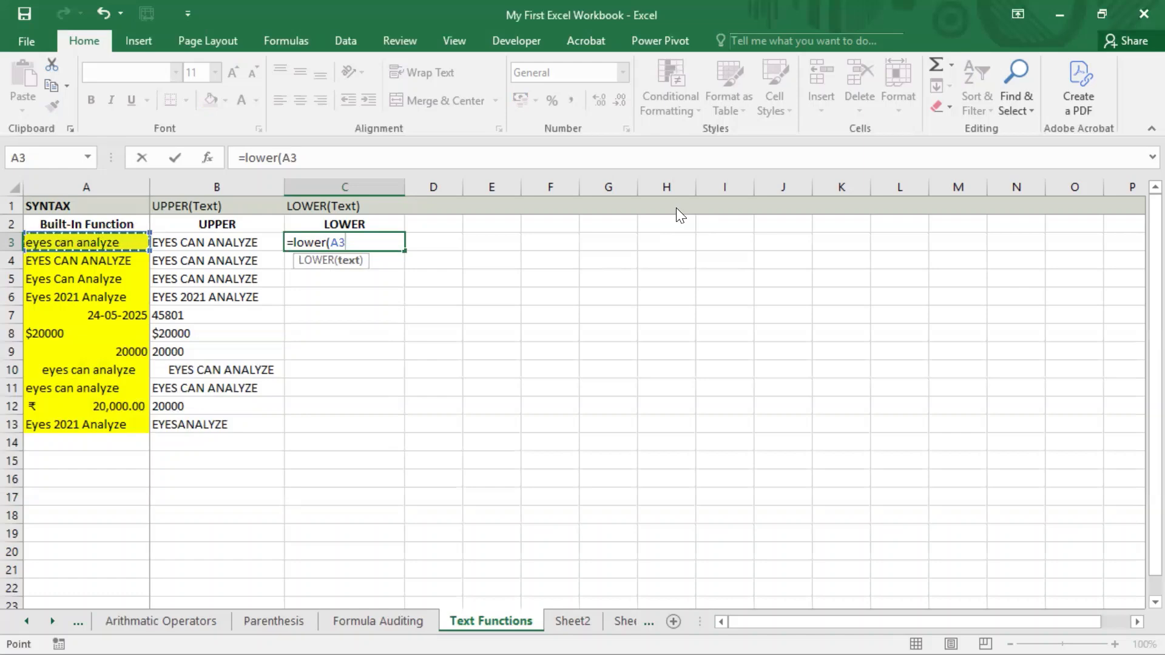
pyautogui.press('Return')
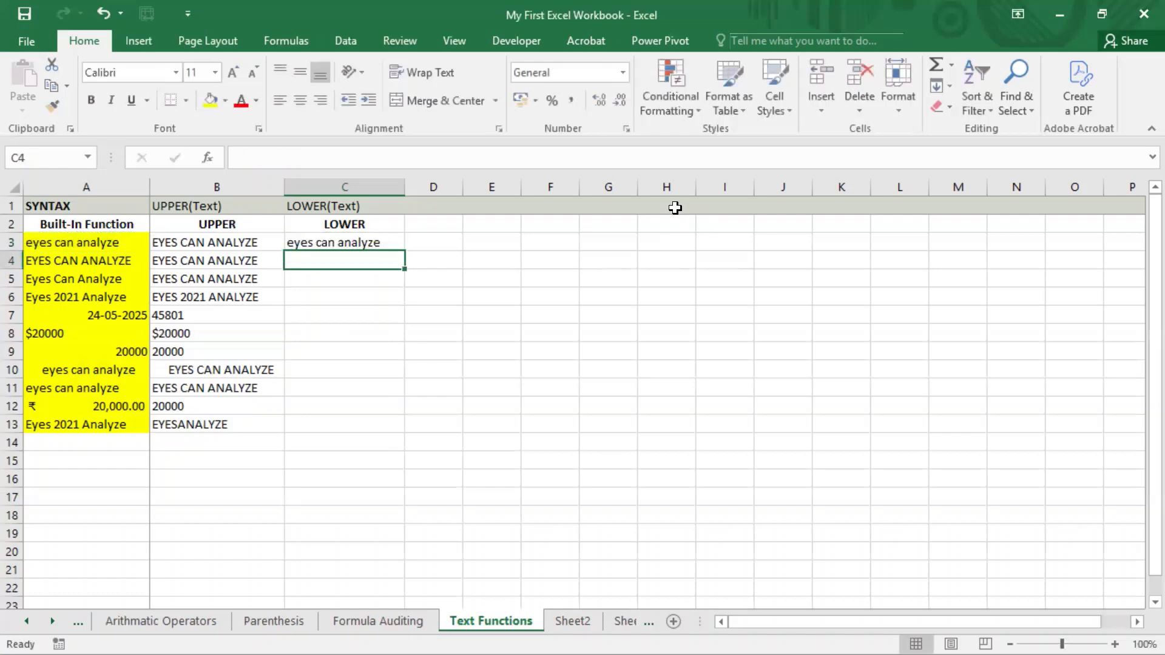
pyautogui.press('Up')
pyautogui.press('Left')
pyautogui.press('Left')
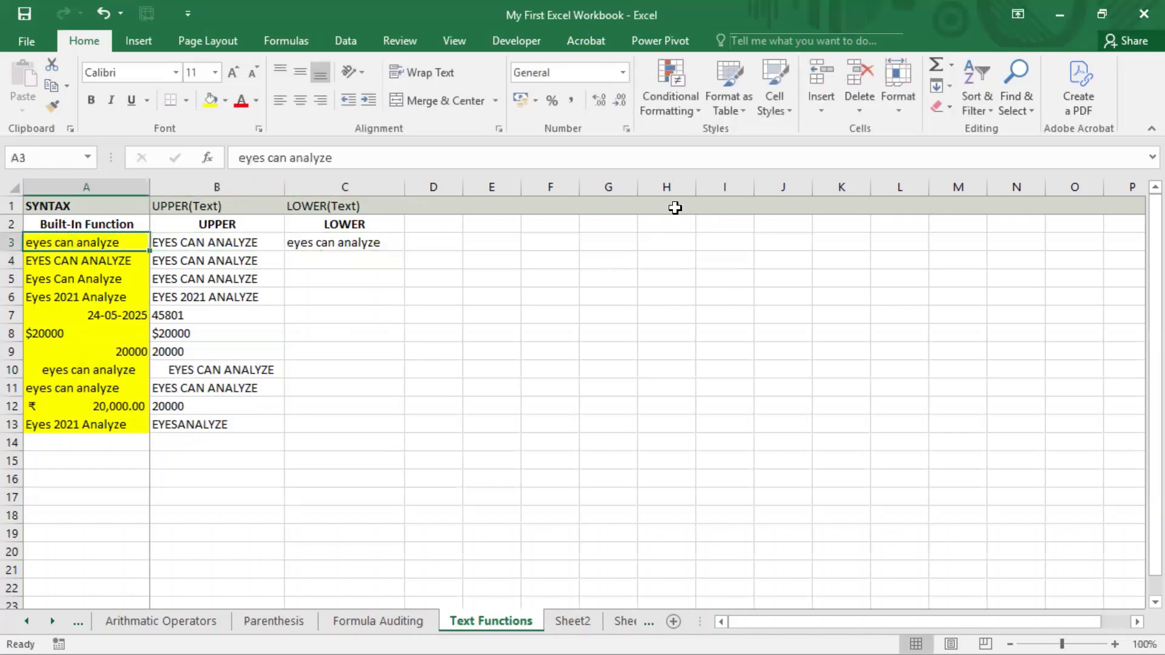
pyautogui.press('Down')
pyautogui.press('Right')
pyautogui.press('Left')
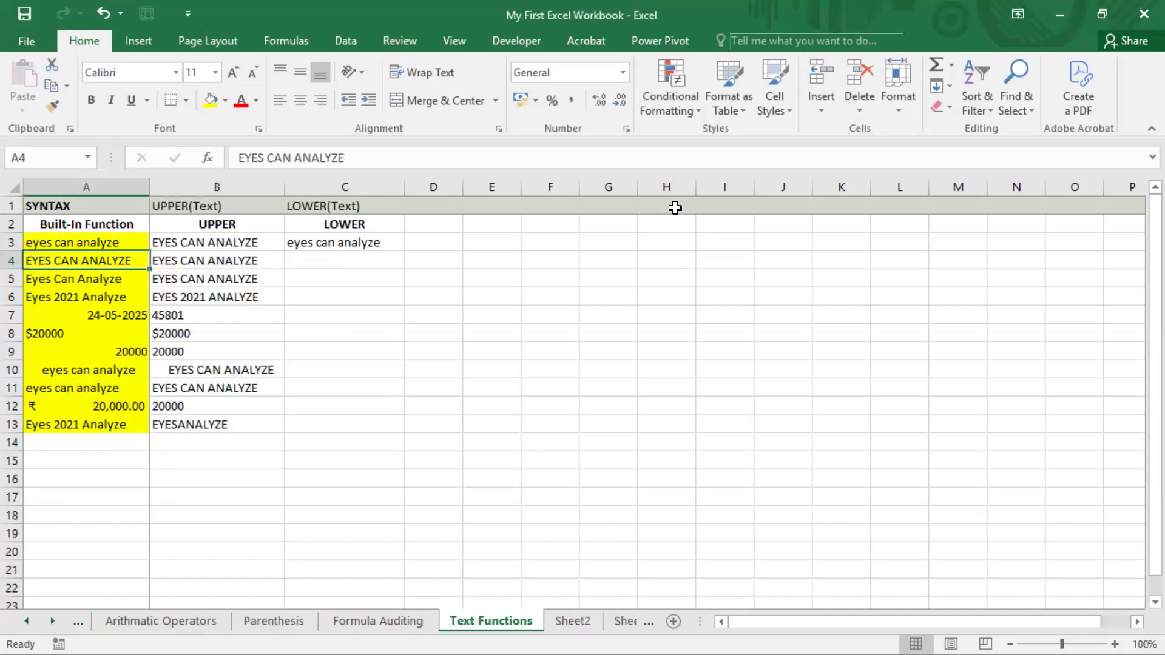
# - Enter a LOWER formula in cell C4 that converts the text in A4 to lowercase
pyautogui.press('Right')
pyautogui.press('Right')
pyautogui.write('=lower')
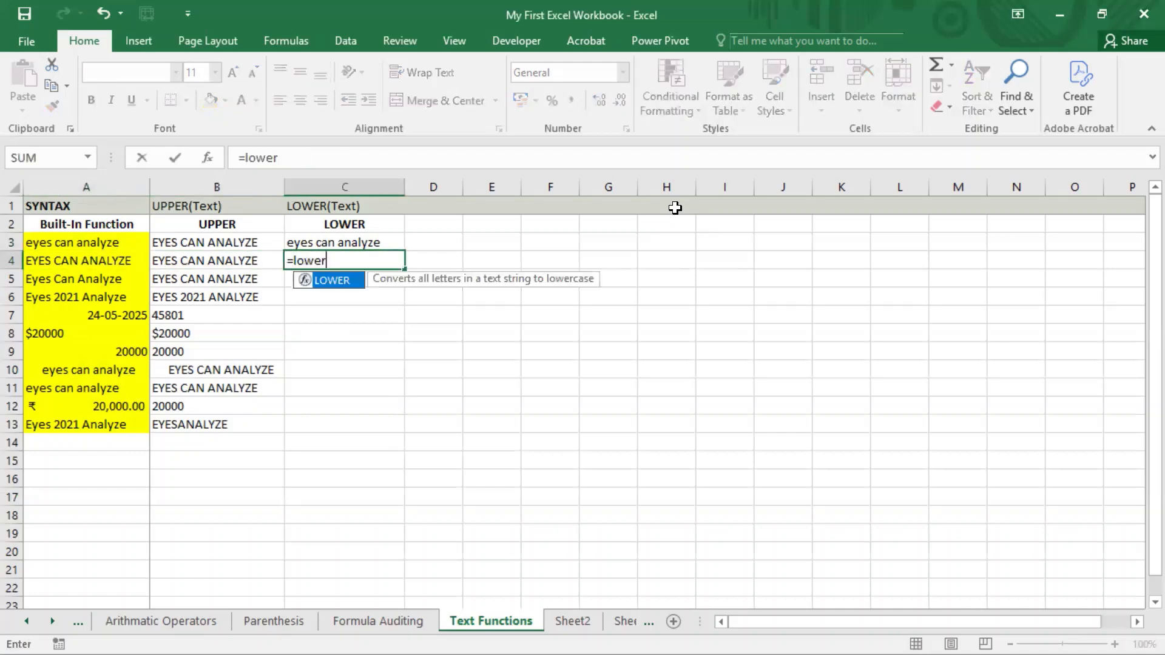
pyautogui.press('Tab')
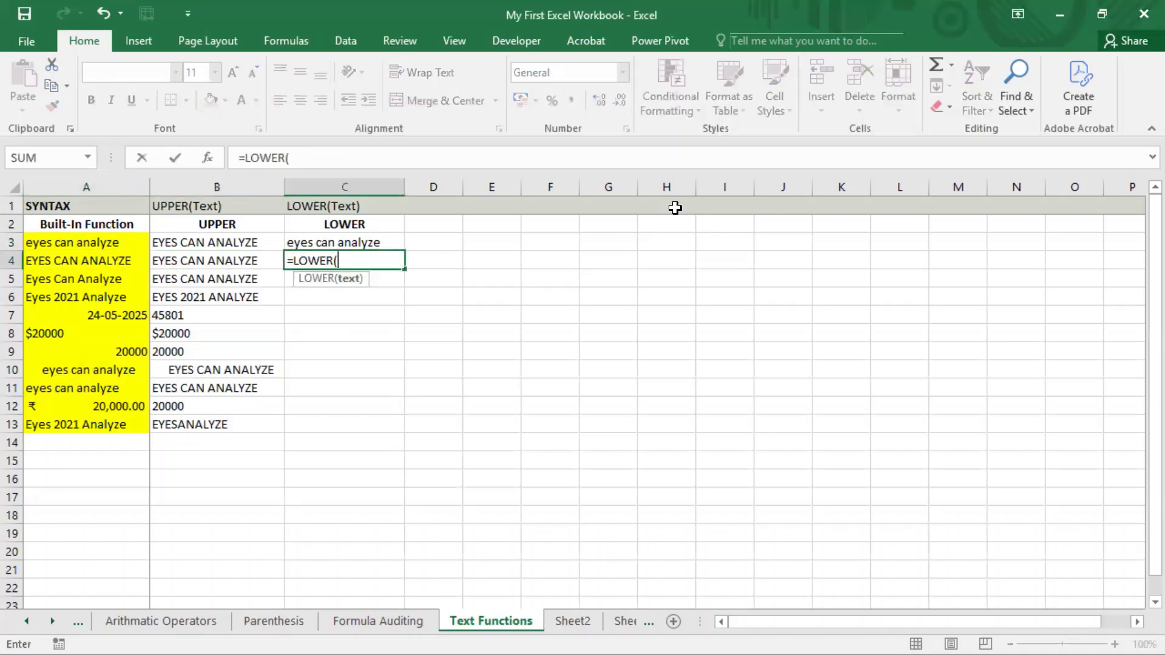
pyautogui.press('Left')
pyautogui.press('Left')
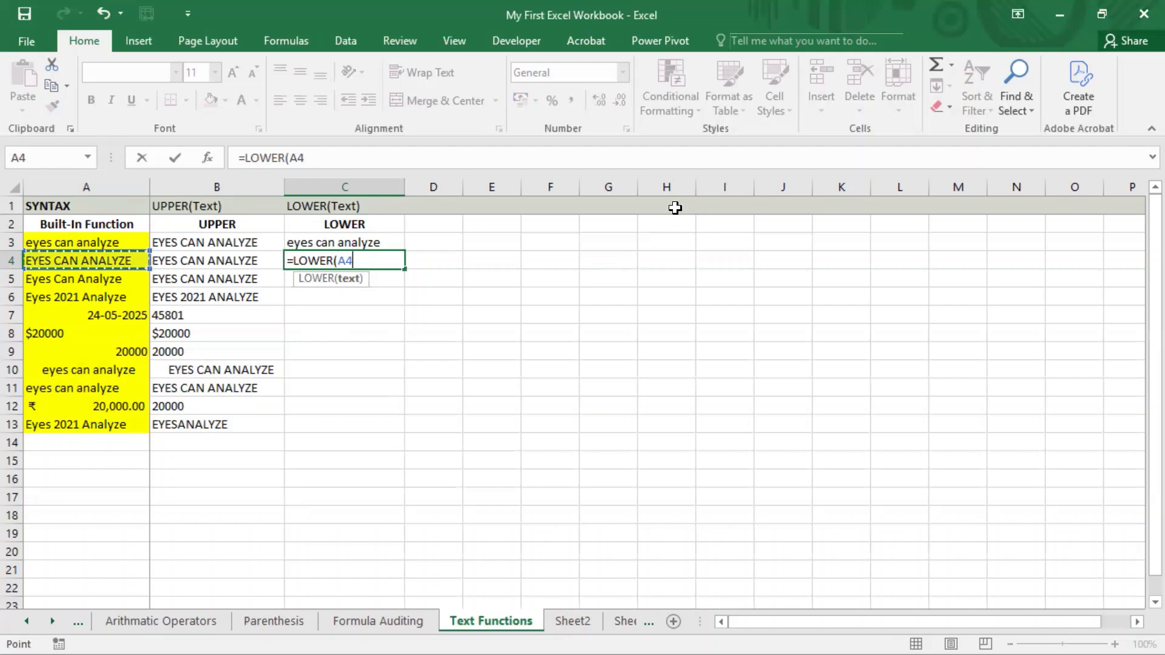
pyautogui.write(')')
pyautogui.press('Return')
pyautogui.press('Up')
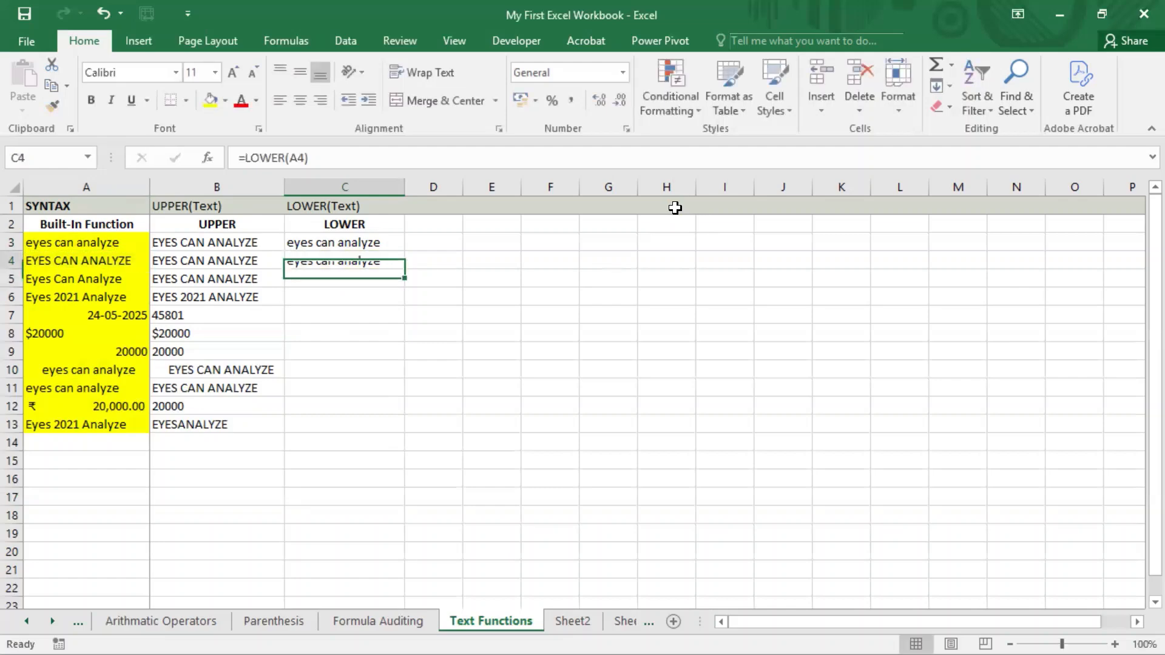
pyautogui.press('Left')
pyautogui.press('Left')
pyautogui.press('Right')
pyautogui.press('Right')
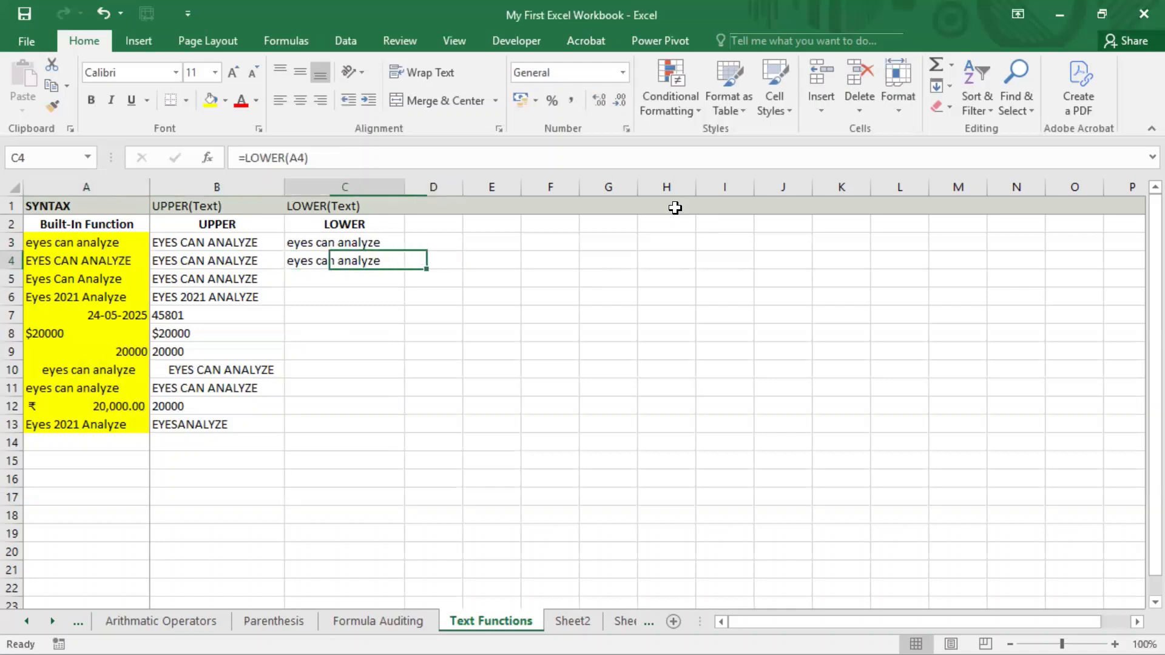
pyautogui.press('Left')
pyautogui.press('Left')
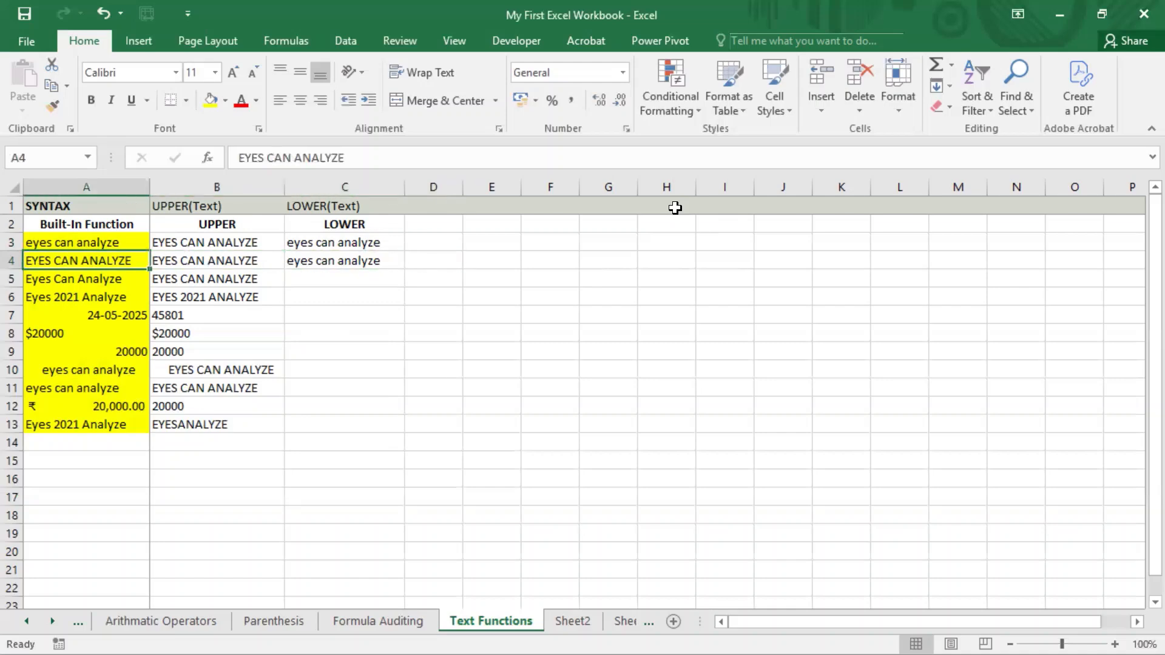
# - Enter a LOWER formula in cell C5 that converts the text in A5 to lowercase
pyautogui.press('Down')
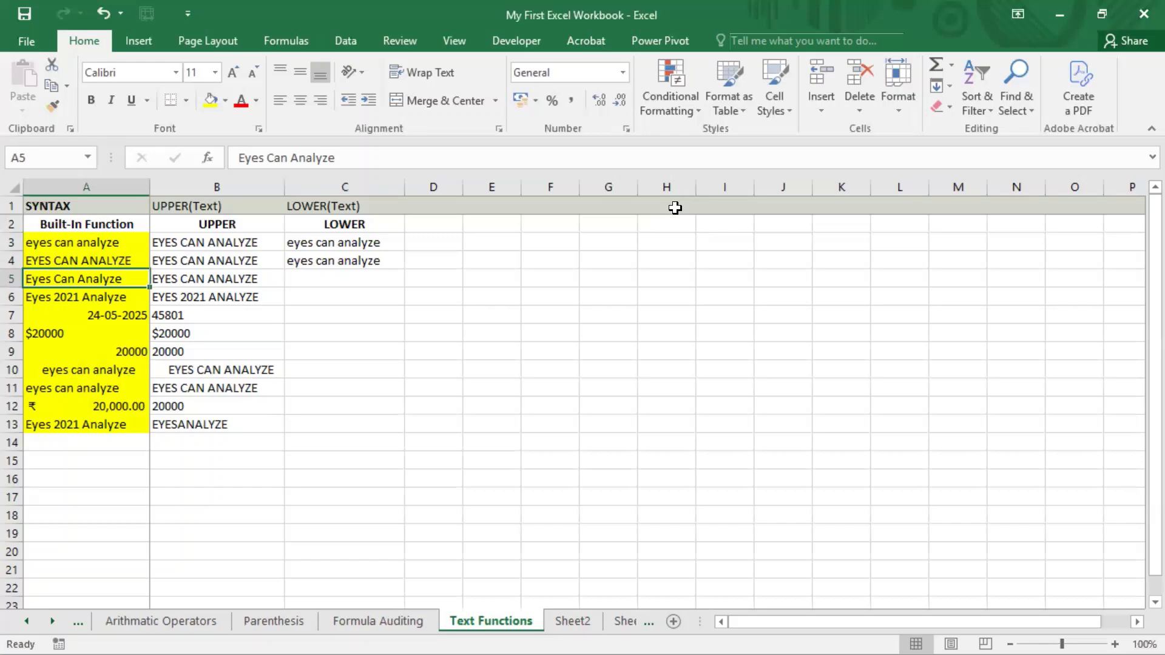
pyautogui.press('Right')
pyautogui.press('Right')
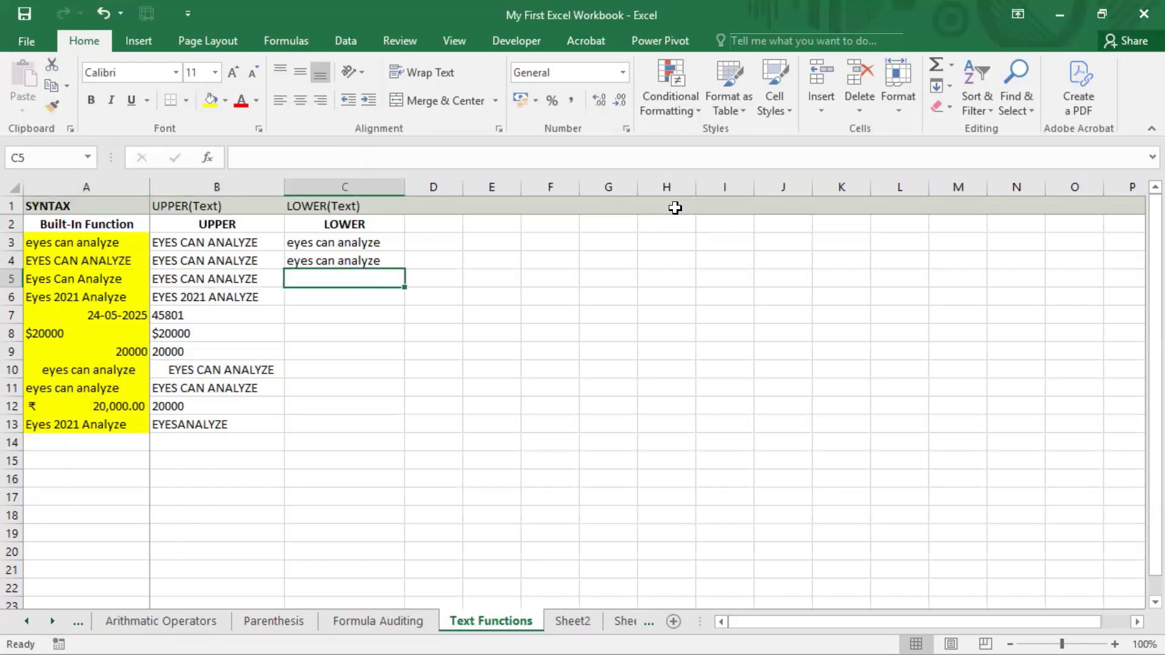
pyautogui.write('=lowe')
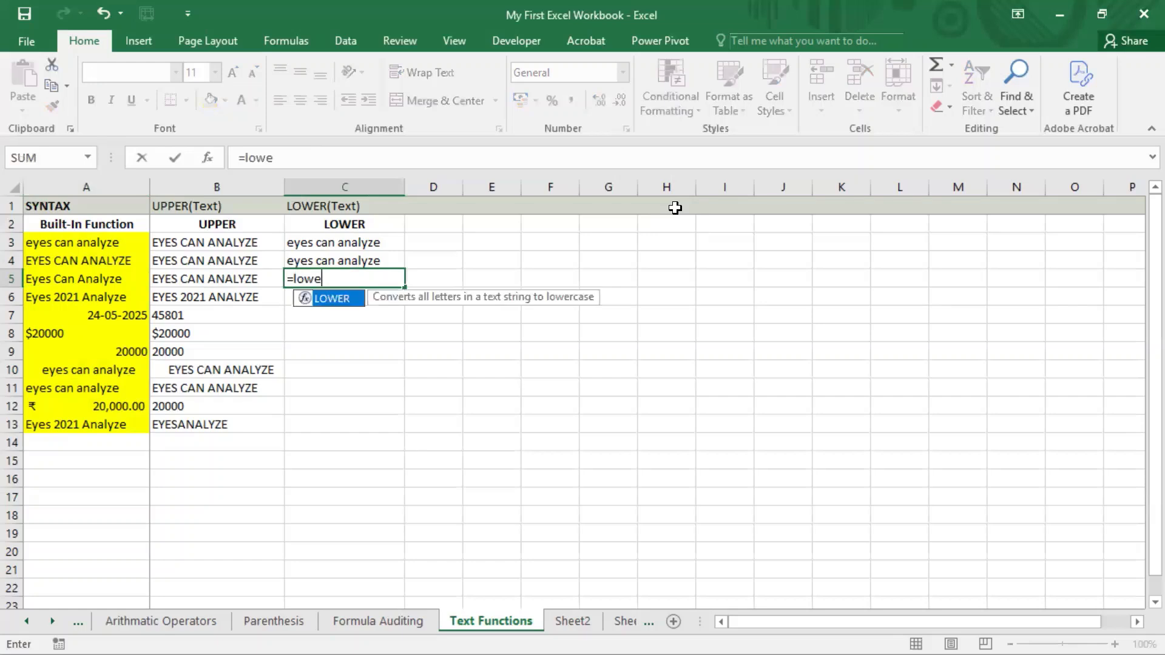
pyautogui.press('Tab')
pyautogui.press('Left')
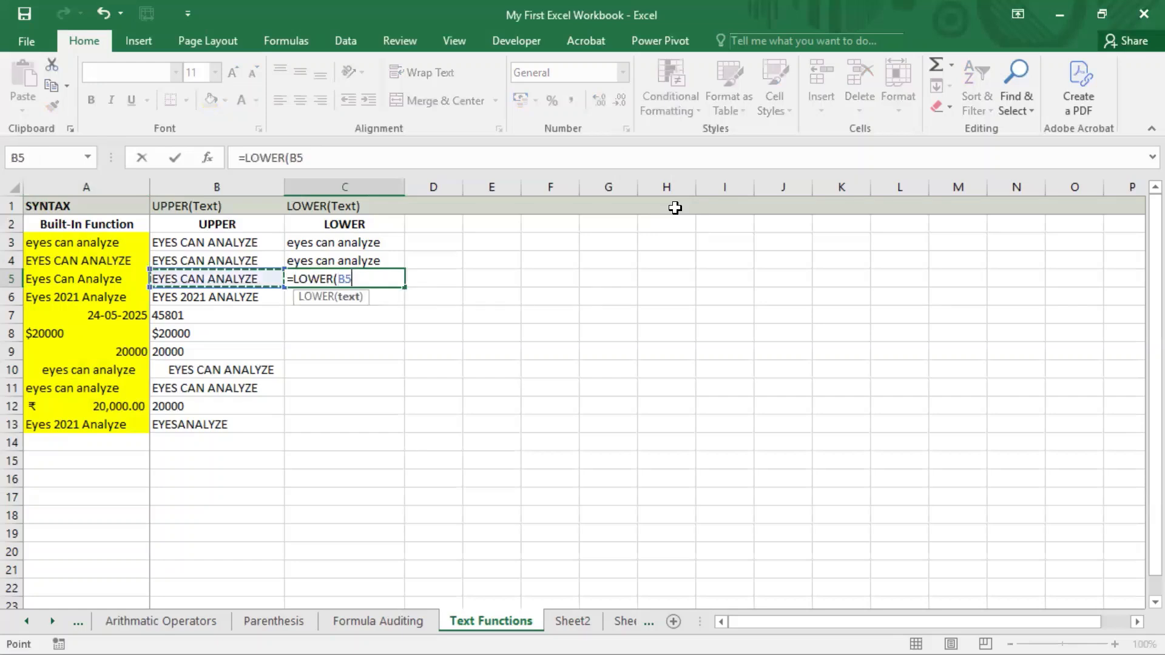
pyautogui.press('Left')
pyautogui.write(')')
pyautogui.press('Return')
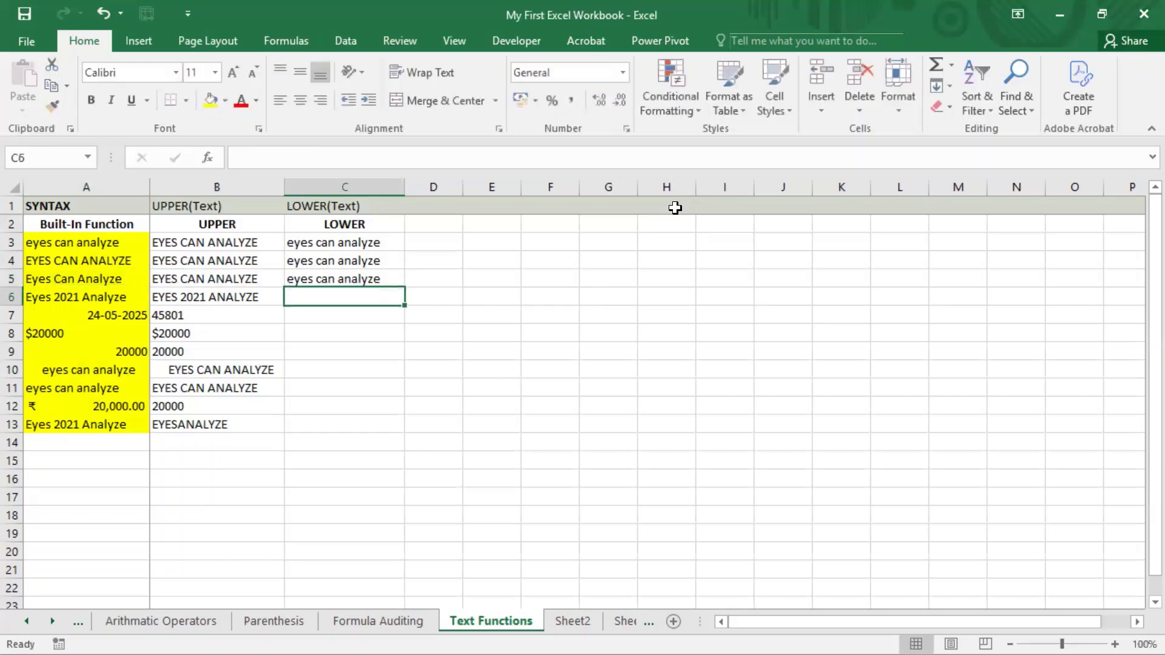
pyautogui.press('Up')
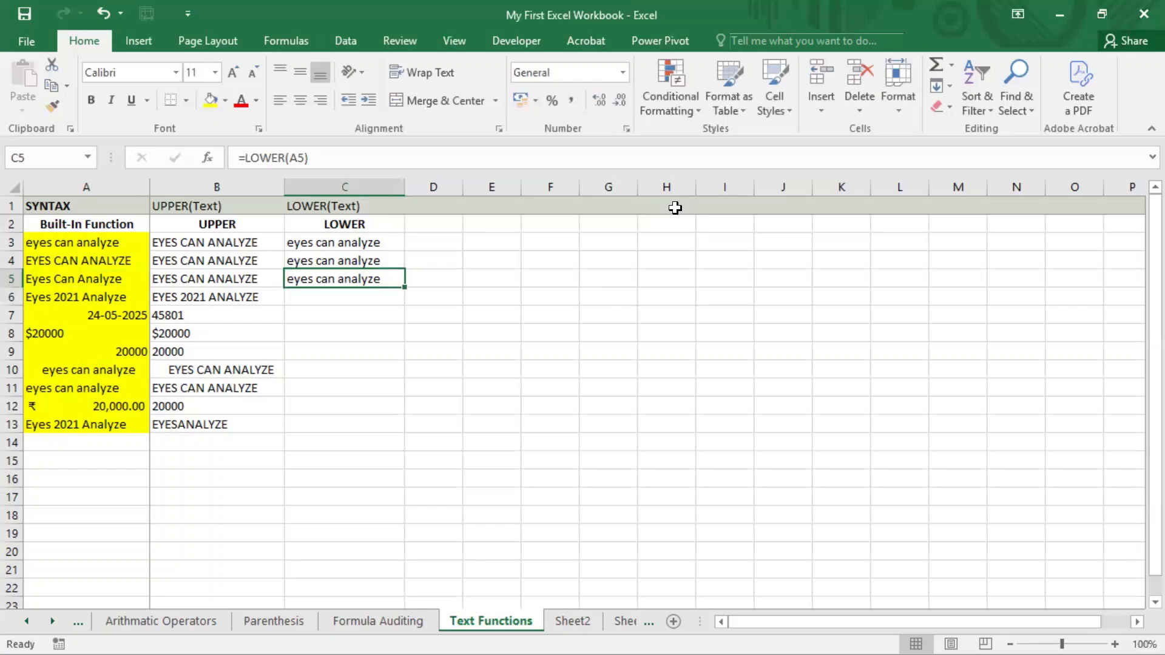
pyautogui.click(582, 2)
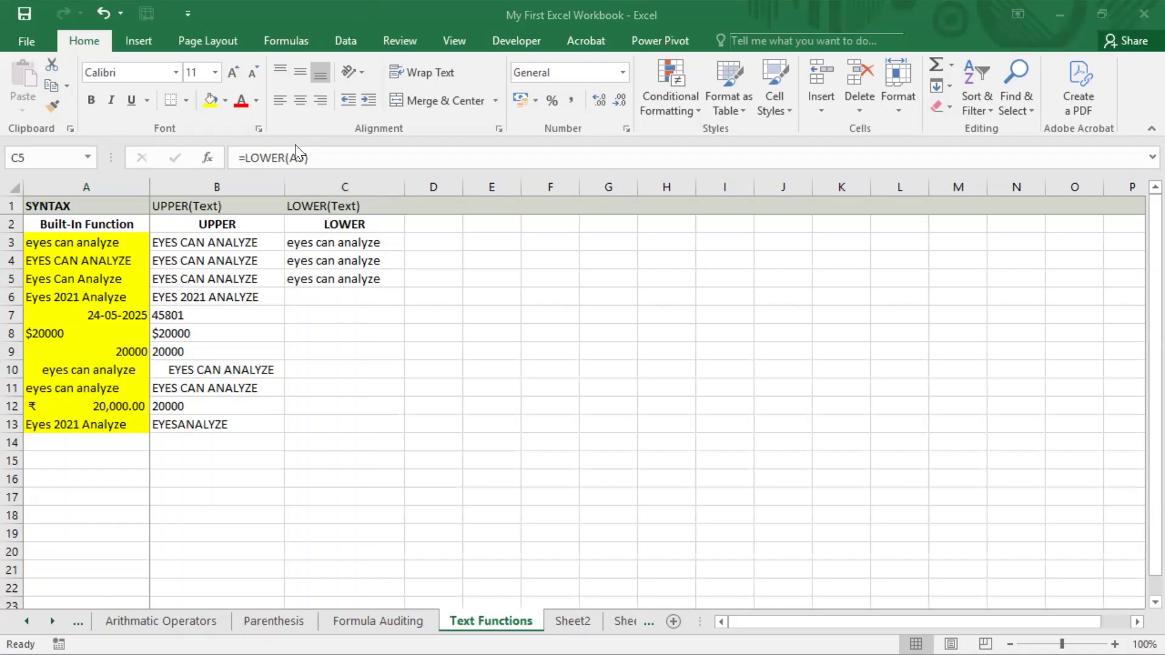
pyautogui.click(354, 292)
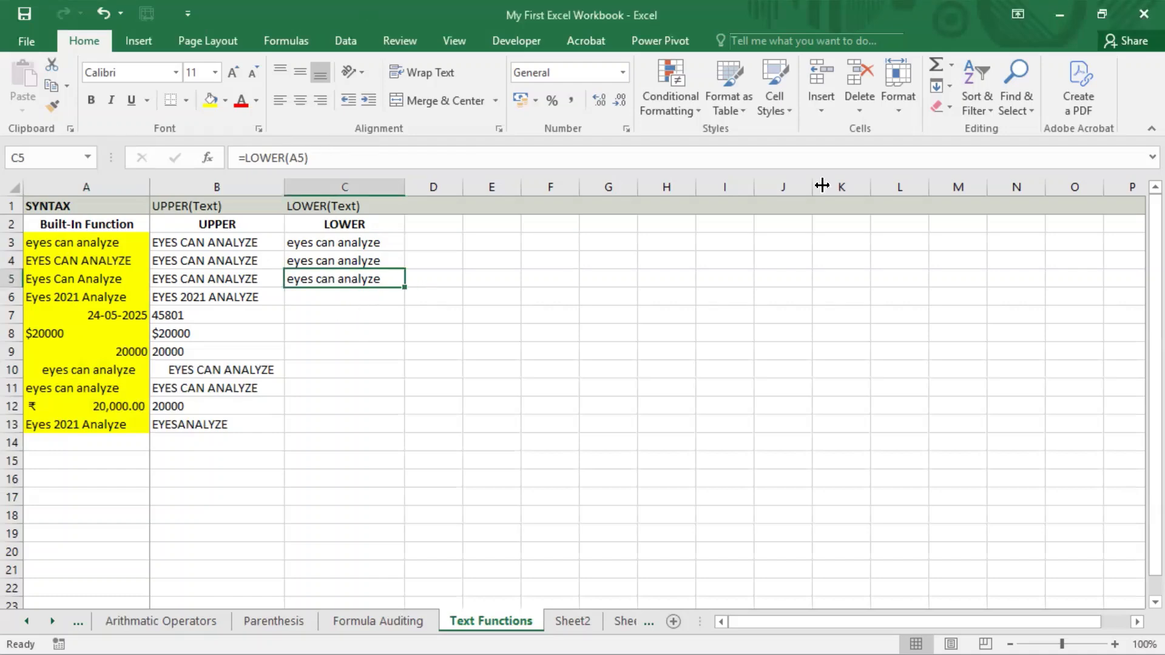
pyautogui.press('Down')
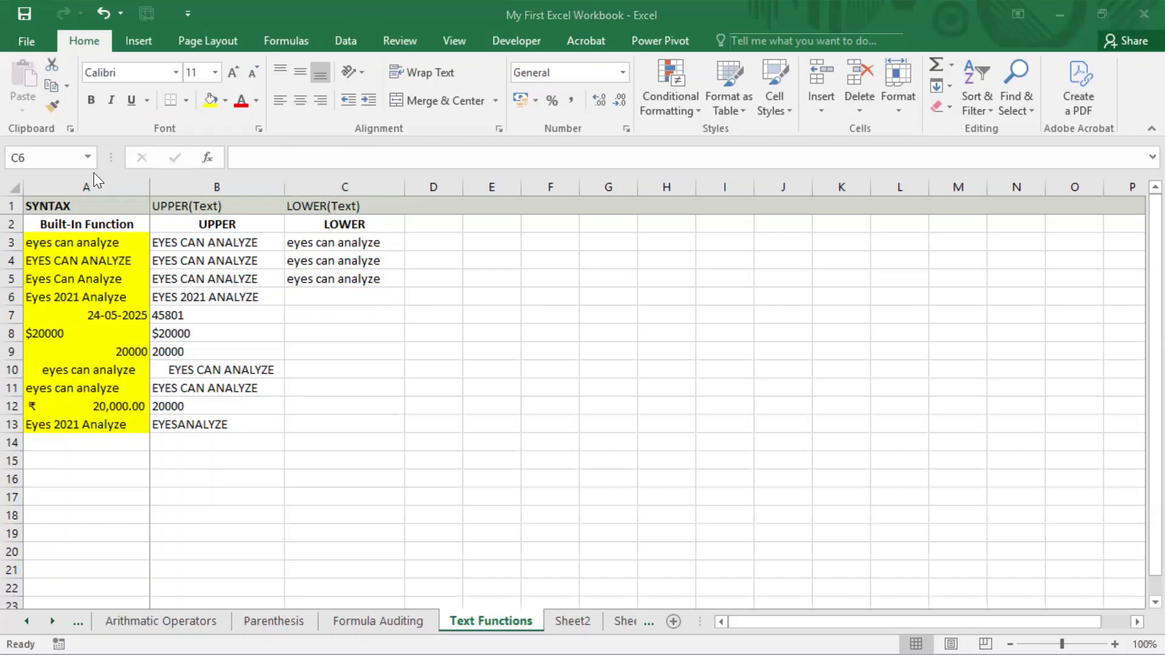
# - Enter a LOWER formula in cell C6 that converts the text in A6 to lowercase
pyautogui.click(359, 291)
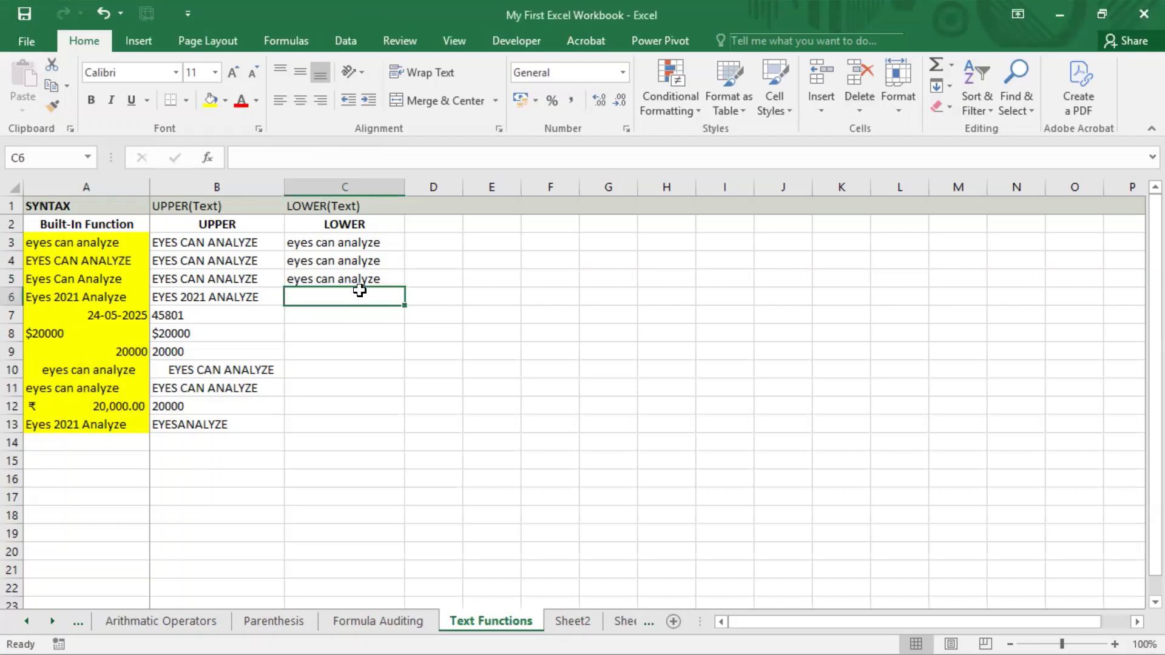
pyautogui.write('=lowe')
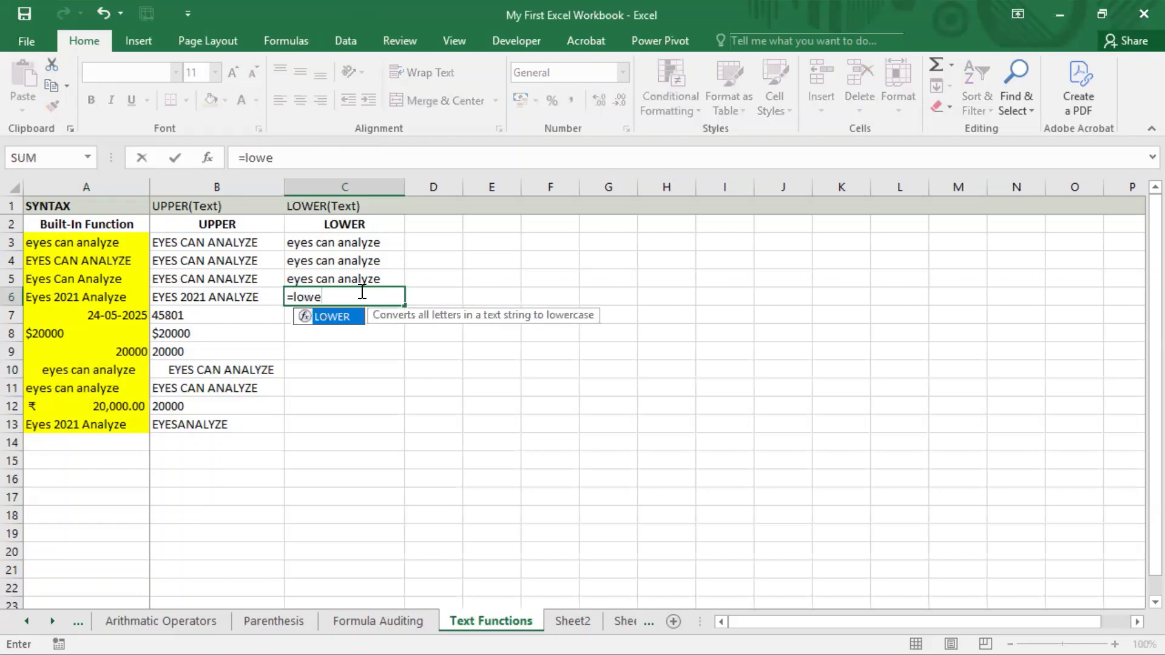
pyautogui.press('Tab')
pyautogui.press('Left')
pyautogui.press('Left')
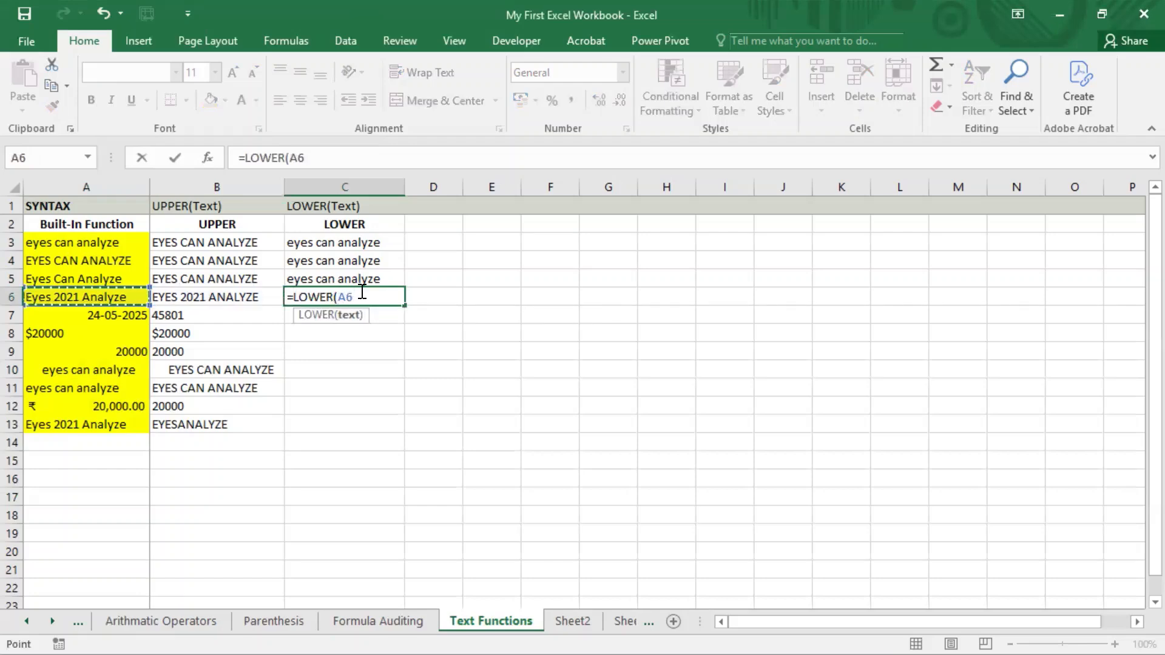
pyautogui.write(')')
pyautogui.press('Return')
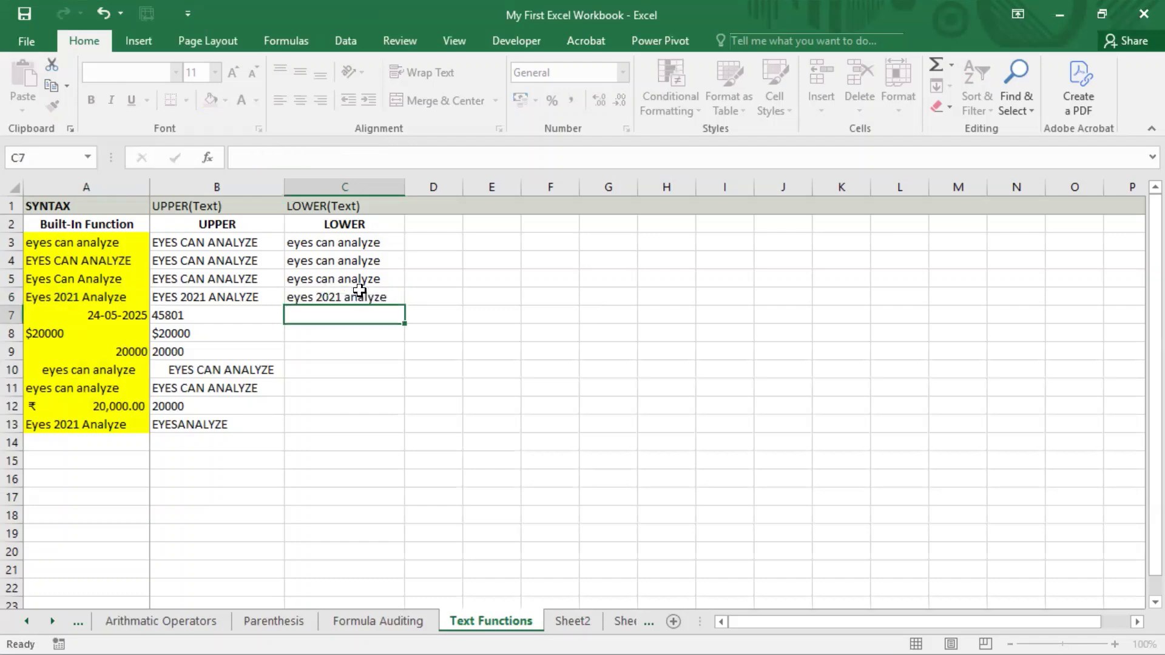
pyautogui.click(359, 291)
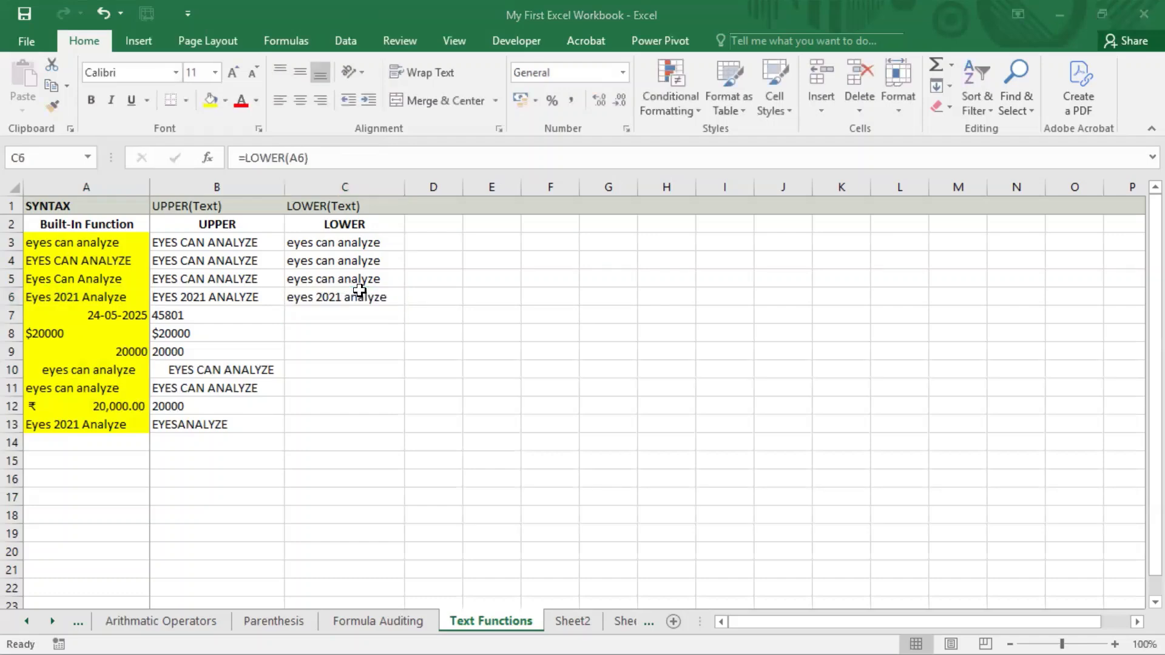
# - Switch to the open EXCEL - Formulas video window and close it to return to the workbook
pyautogui.hotkey('alt', 'Tab')
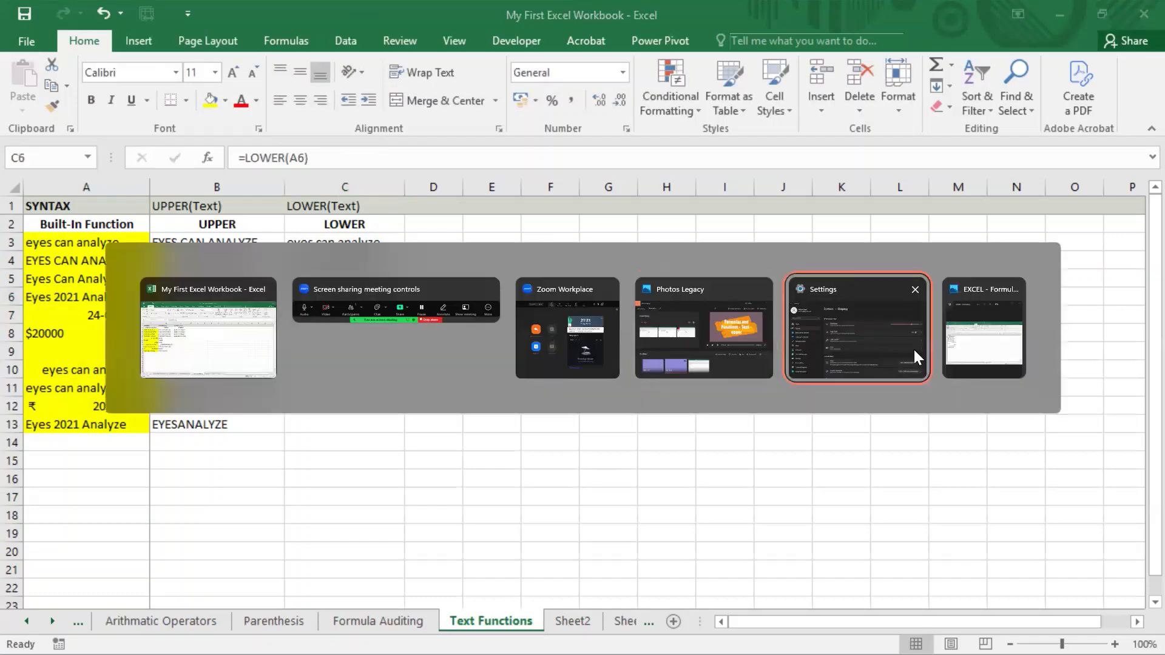
pyautogui.click(1005, 315)
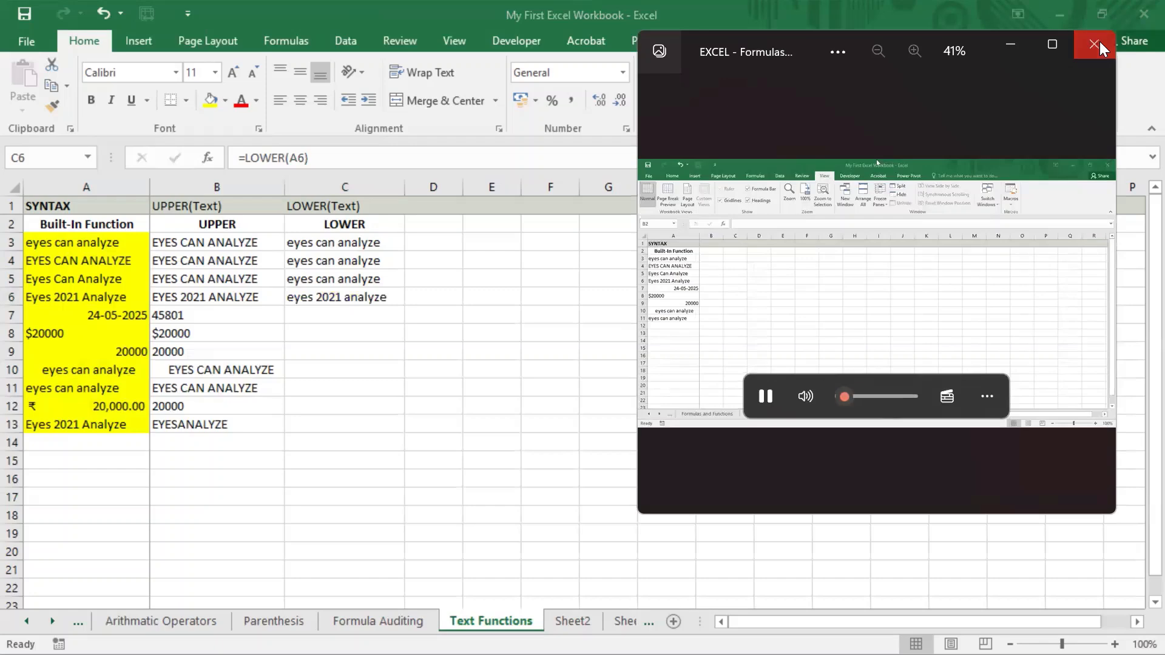
pyautogui.click(1102, 46)
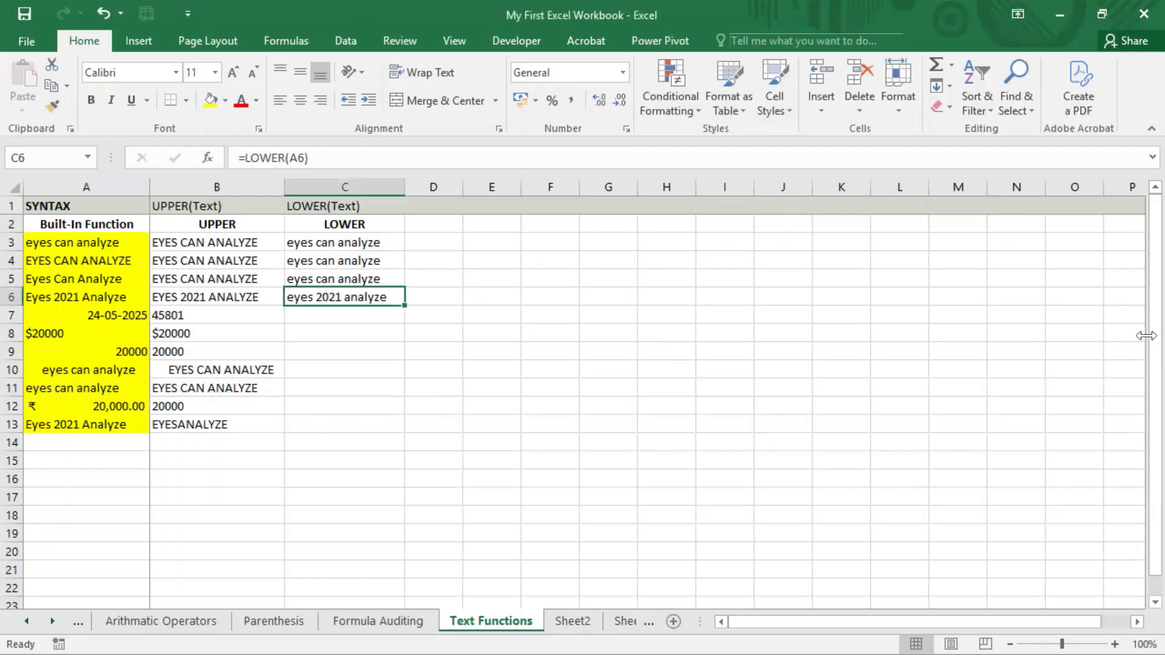
# - Compare the source text in A6 with the UPPER and LOWER formulas and results in B6 and C6
pyautogui.press('Left')
pyautogui.press('Left')
pyautogui.press('Right')
pyautogui.press('Right')
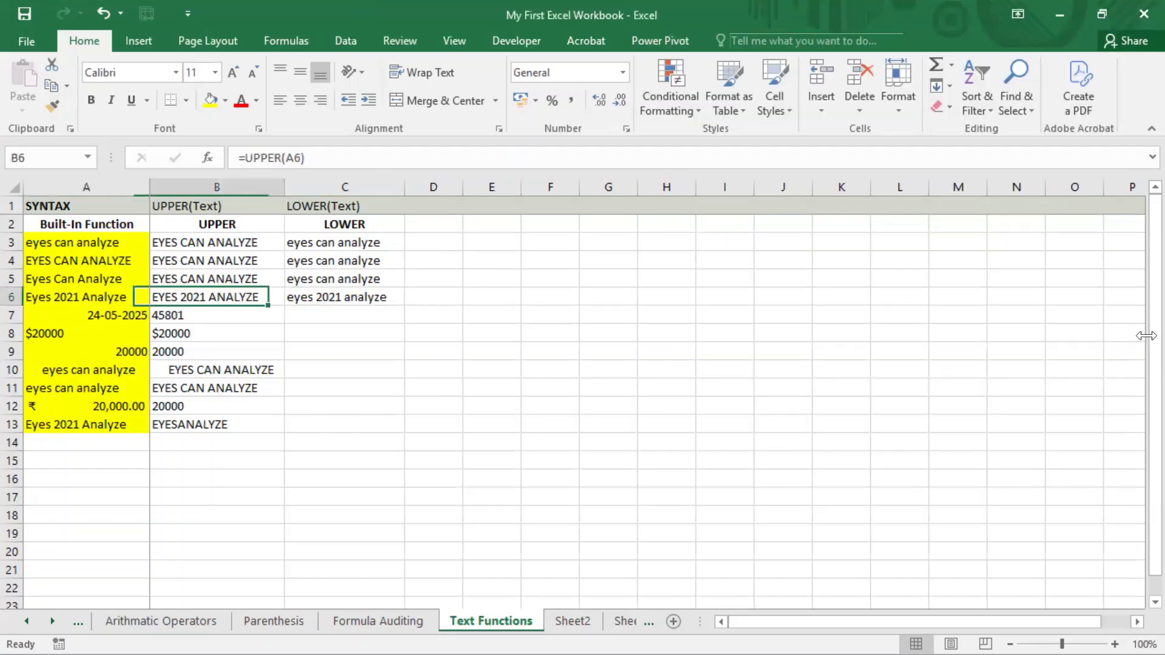
pyautogui.press('Left')
pyautogui.press('Left')
pyautogui.press('Left')
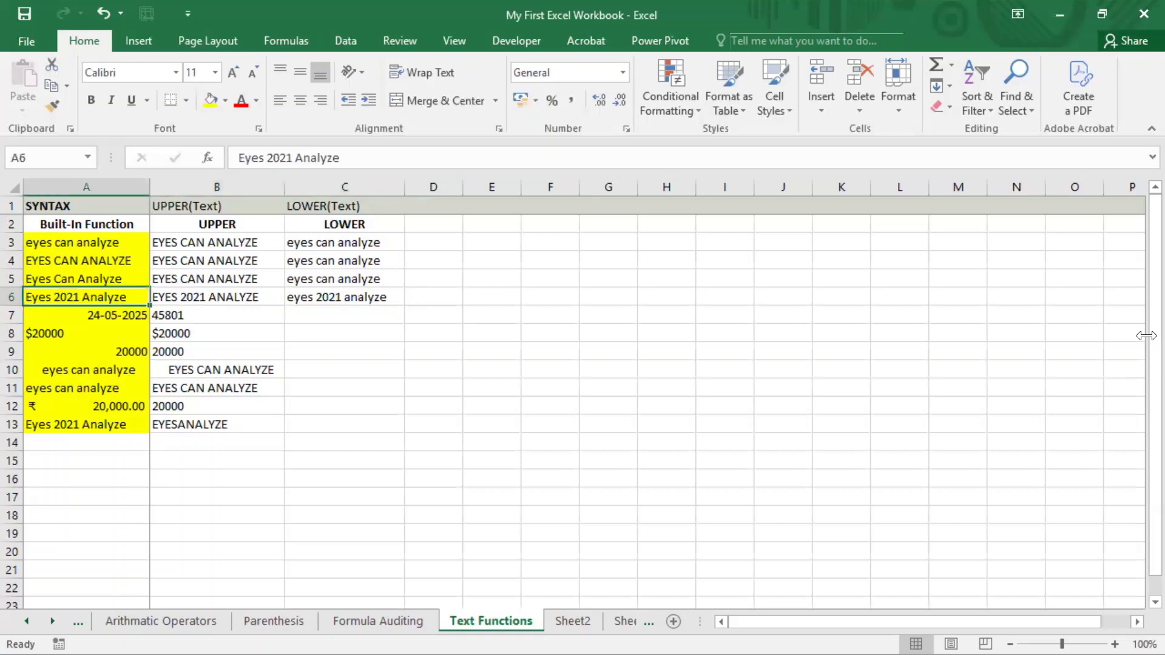
pyautogui.press('Right')
pyautogui.press('Right')
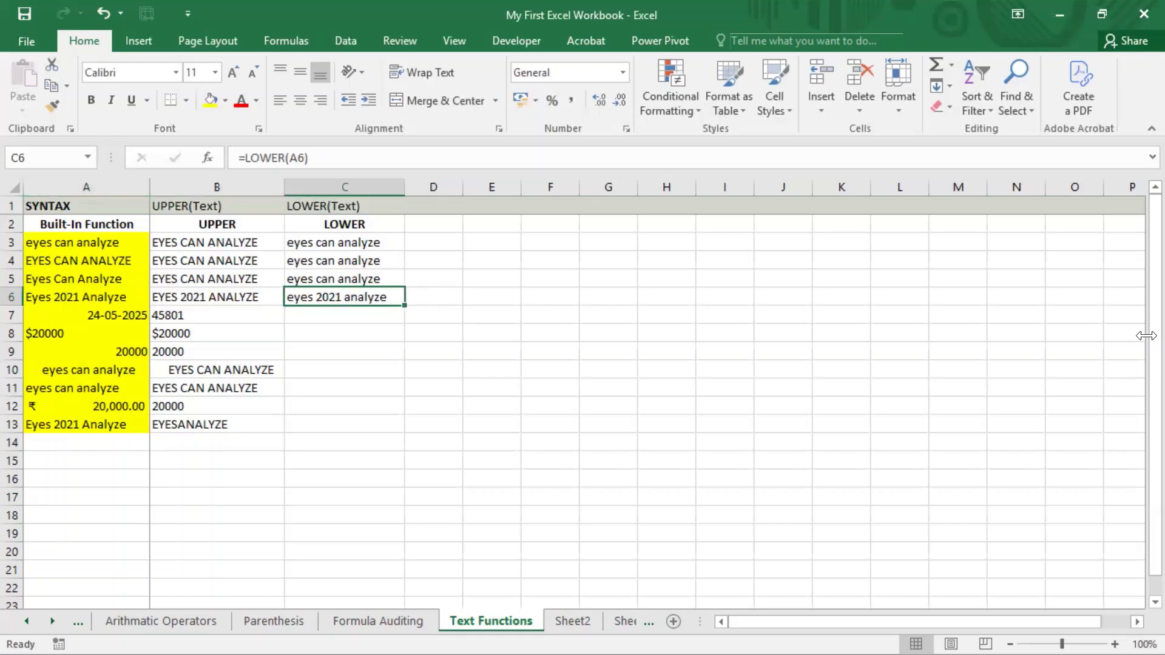
# - Enter a LOWER formula in cell C7 that references the date in A7 and compare it with the UPPER formula in B7
pyautogui.press('Down')
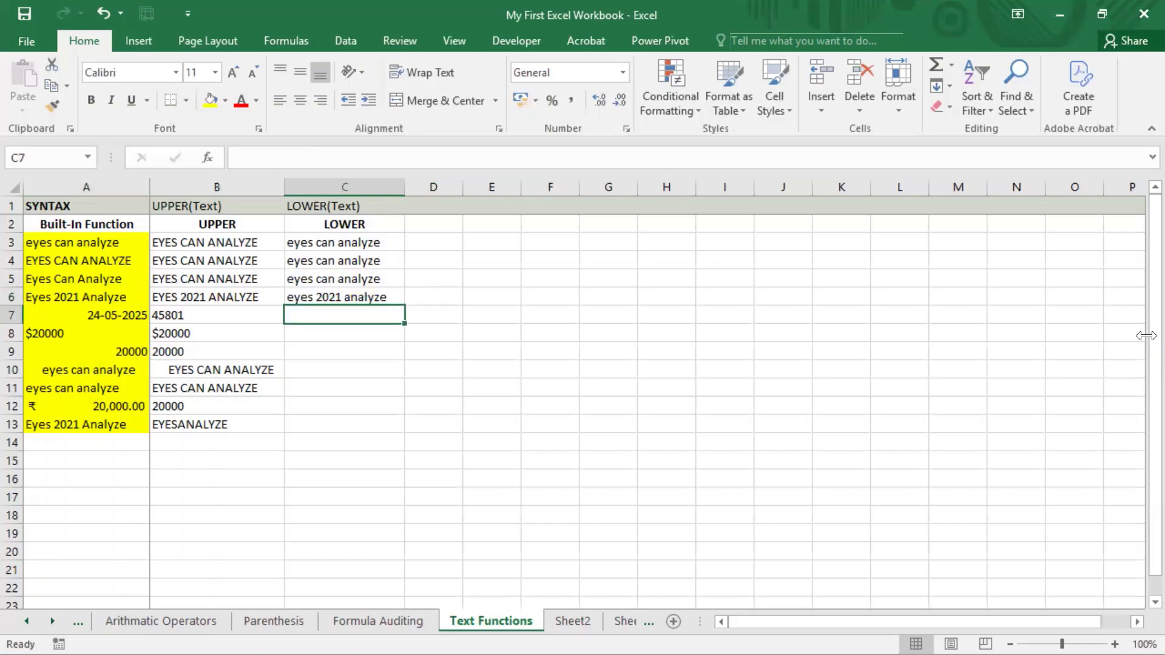
pyautogui.write('=lower')
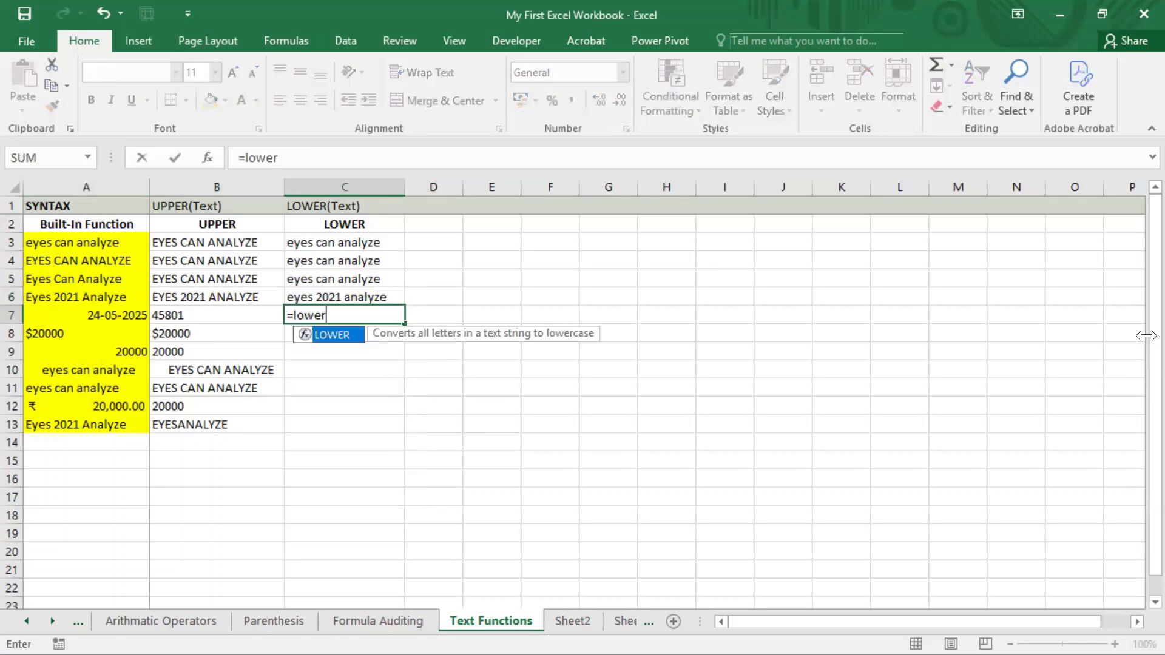
pyautogui.press('Tab')
pyautogui.press('Left')
pyautogui.press('Left')
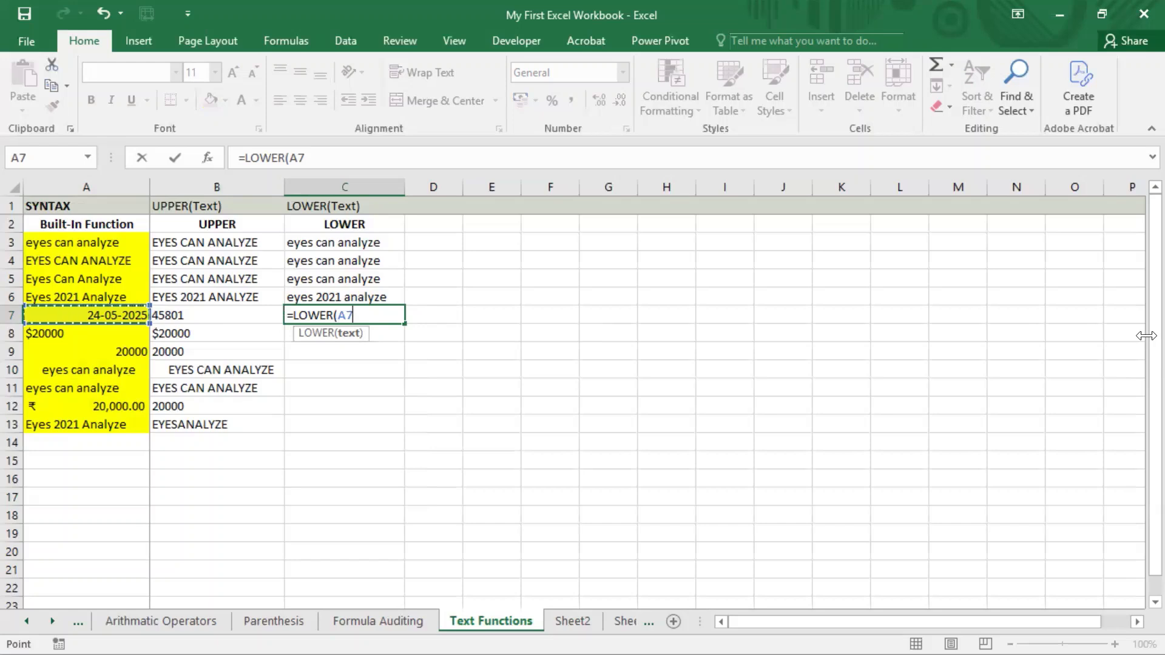
pyautogui.write('_')
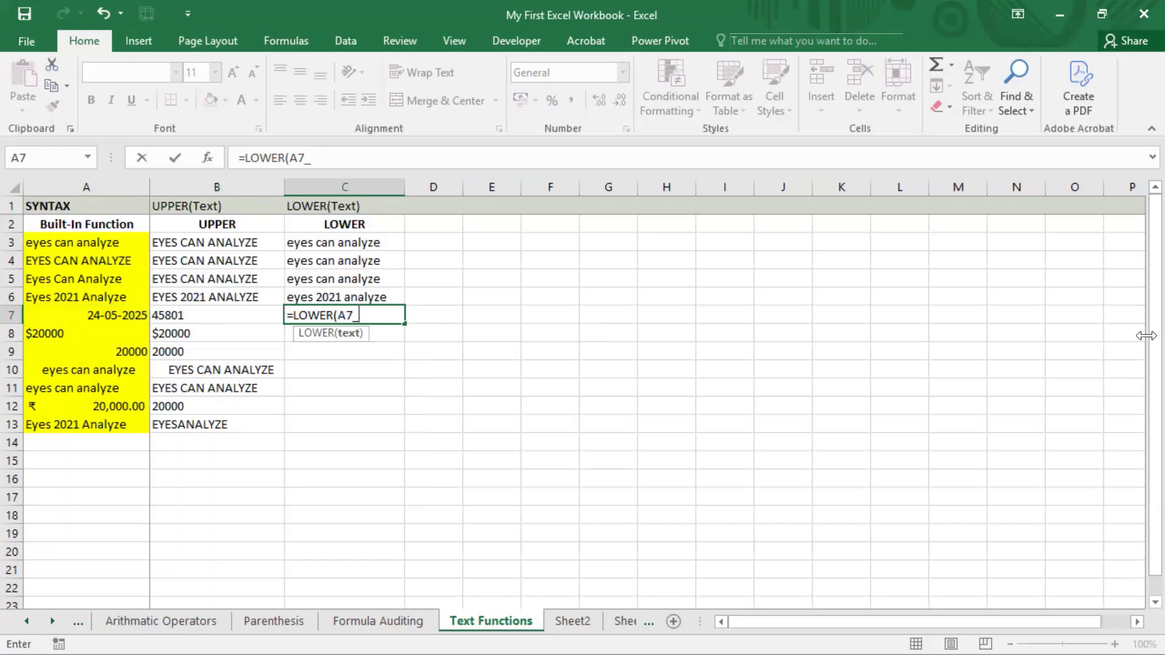
pyautogui.press('BackSpace')
pyautogui.write(')')
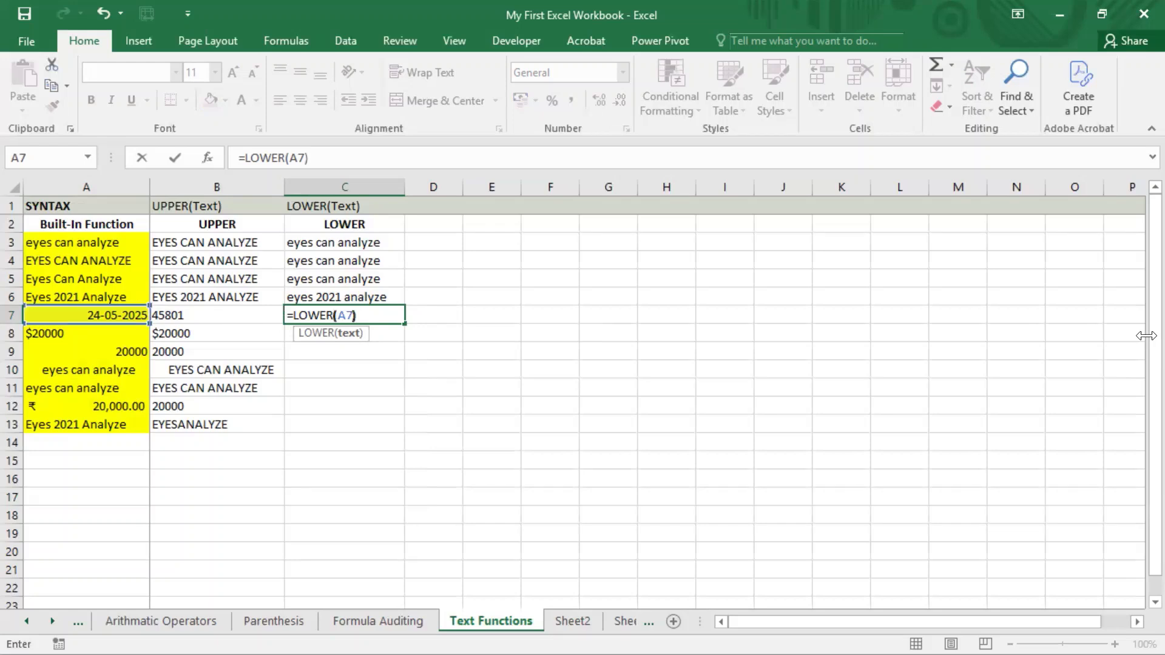
pyautogui.press('Return')
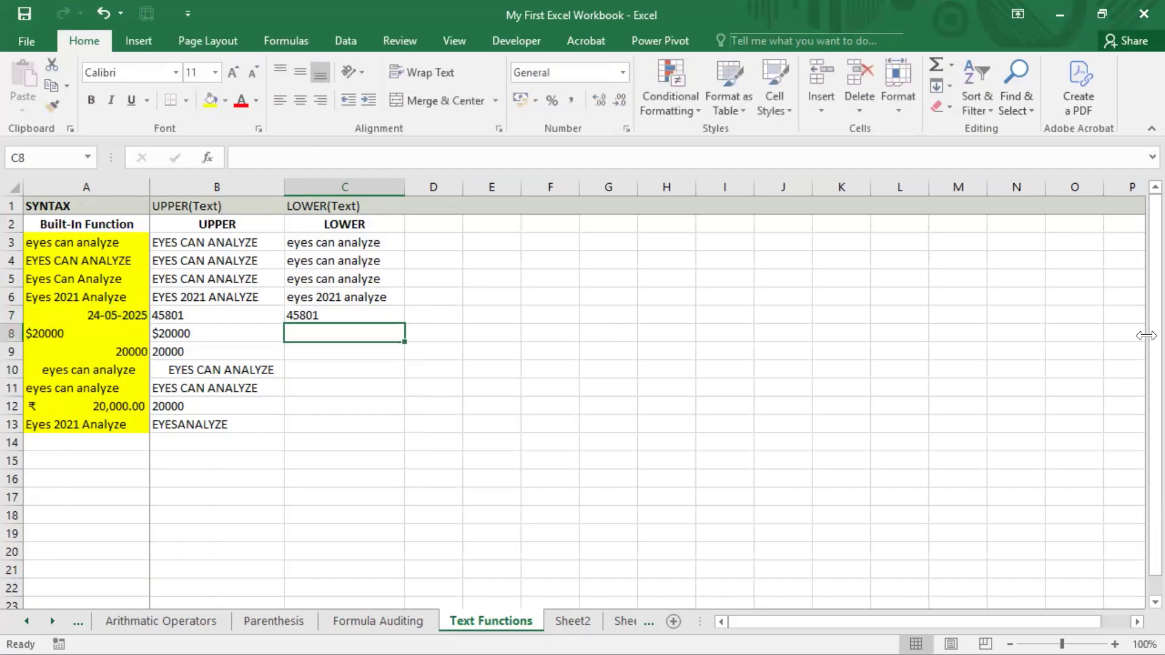
pyautogui.press('Up')
pyautogui.press('Left')
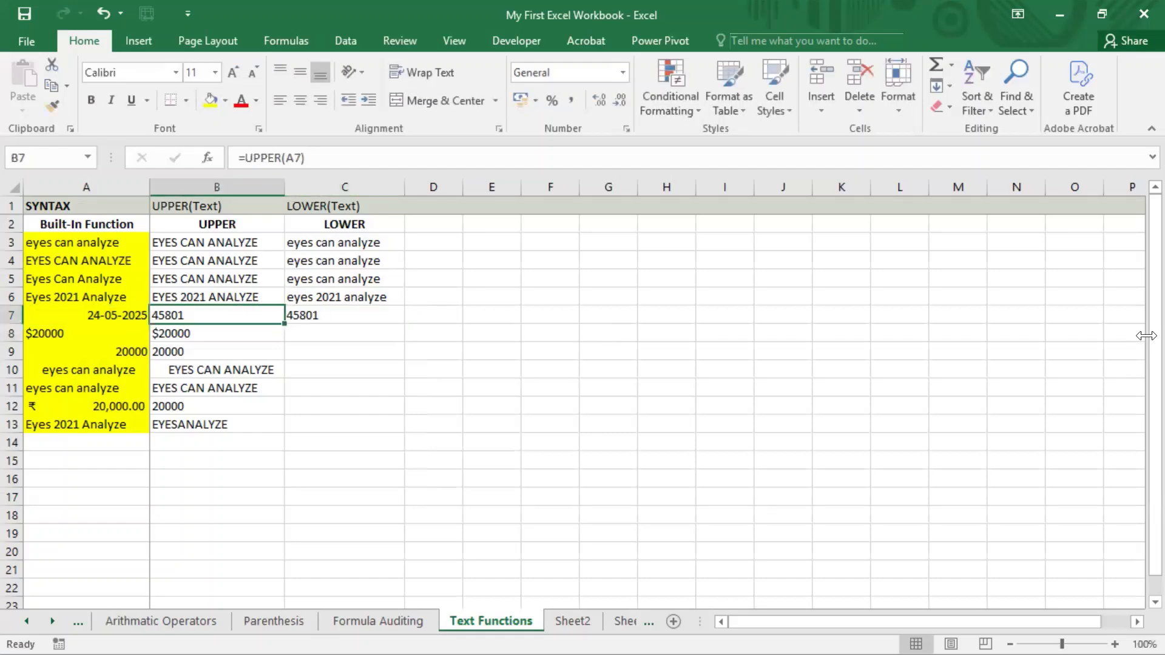
pyautogui.press('Right')
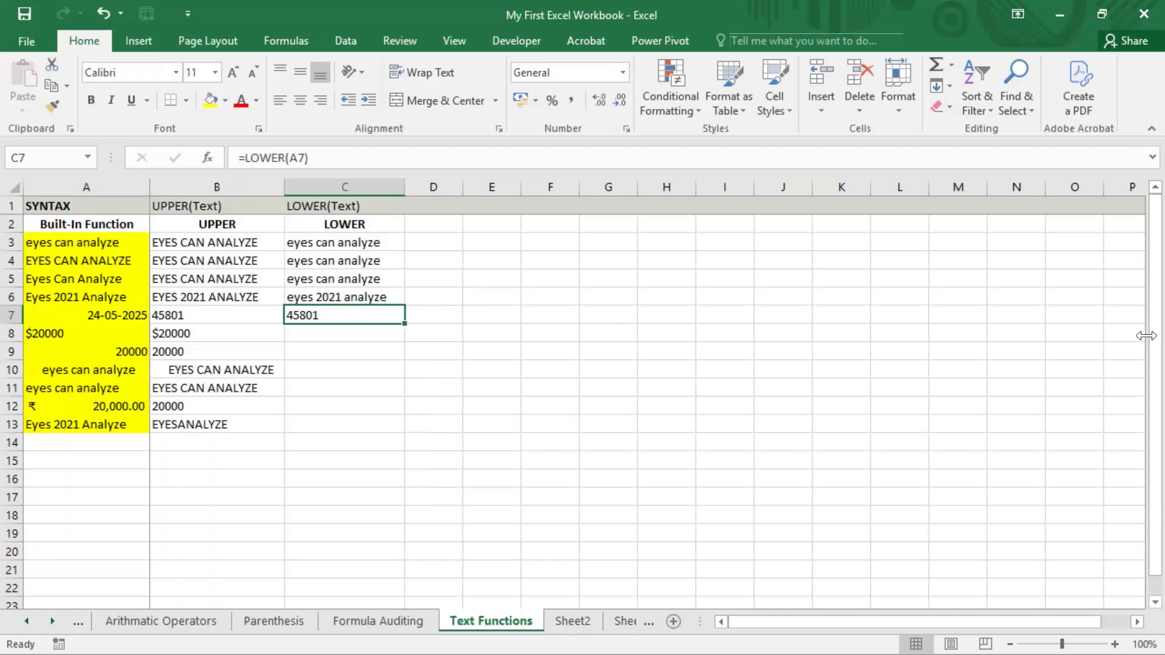
# - Enter a LOWER formula in cell C8 that references A8 and compare it with the UPPER formula in B8
pyautogui.press('Down')
pyautogui.write('=')
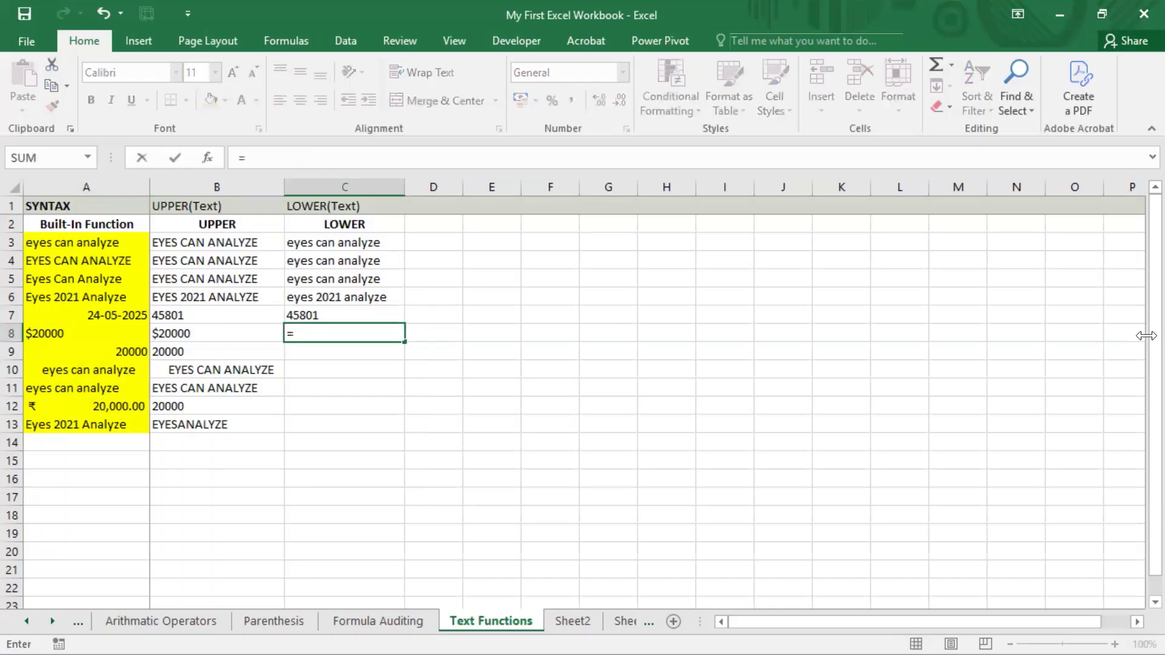
pyautogui.write('lower')
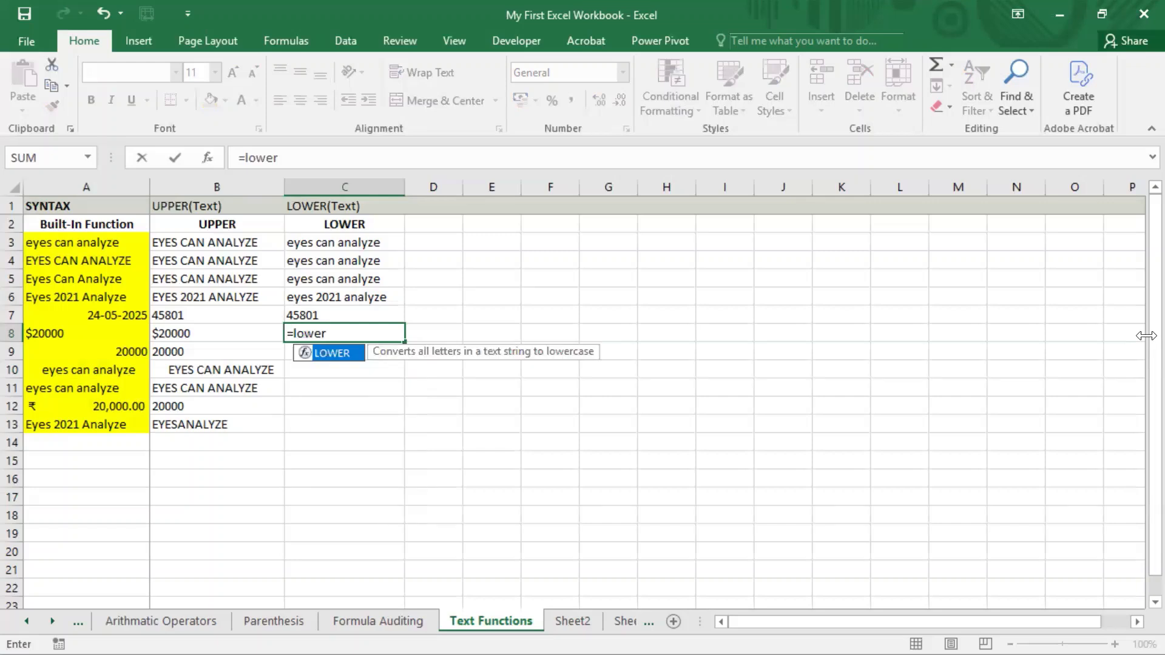
pyautogui.press('Tab')
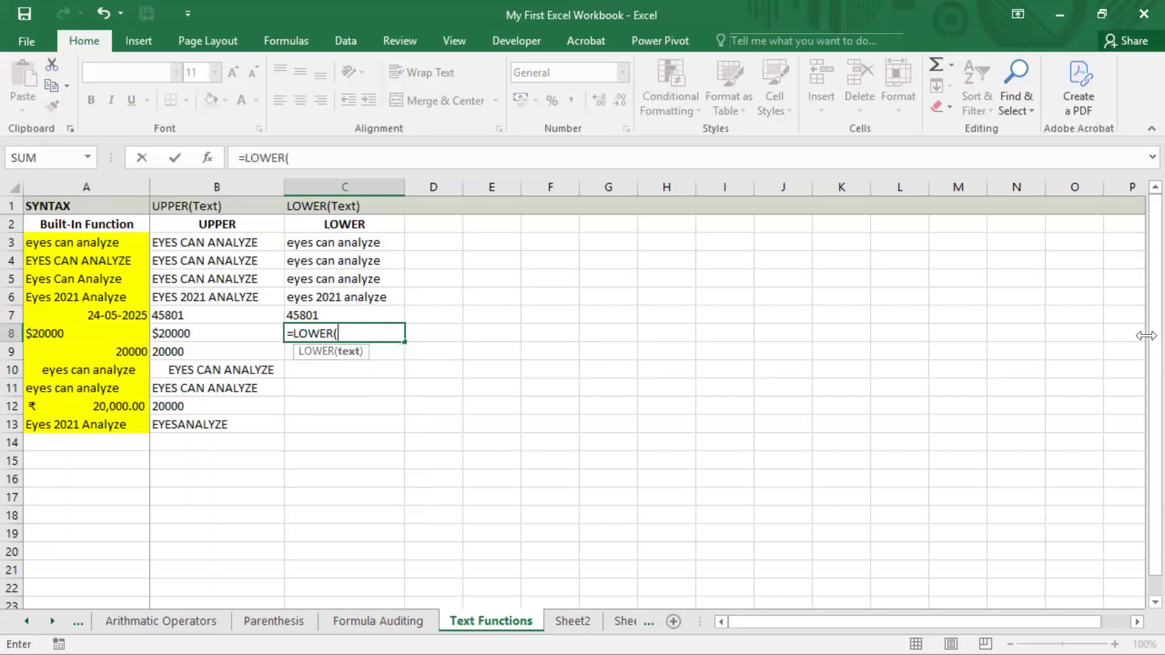
pyautogui.press('Left')
pyautogui.press('Left')
pyautogui.write(')')
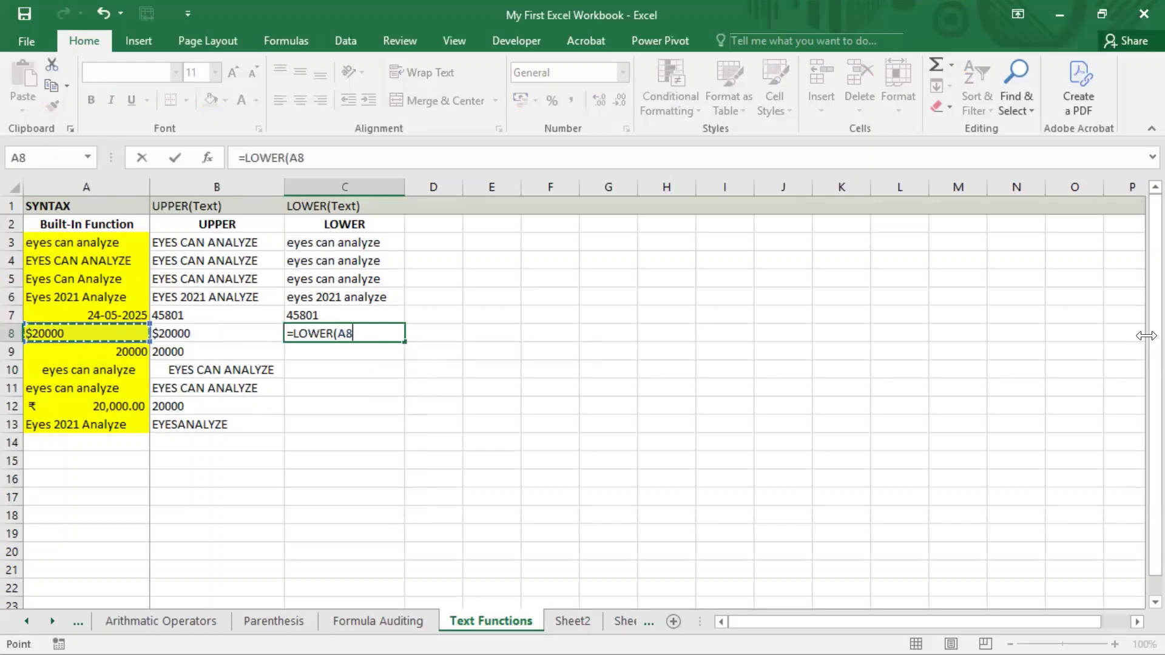
pyautogui.press('Return')
pyautogui.press('Up')
pyautogui.press('Left')
pyautogui.press('Right')
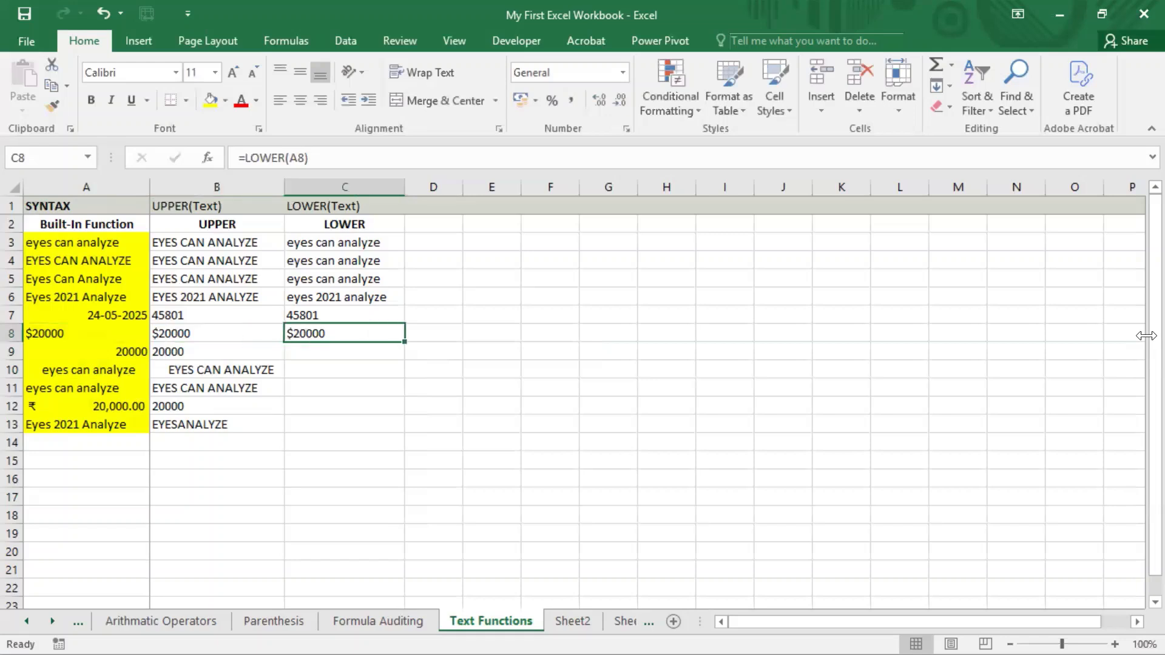
pyautogui.press('Left')
pyautogui.press('Right')
# - Enter a LOWER formula in cell C9 that references the number in A9
pyautogui.press('Down')
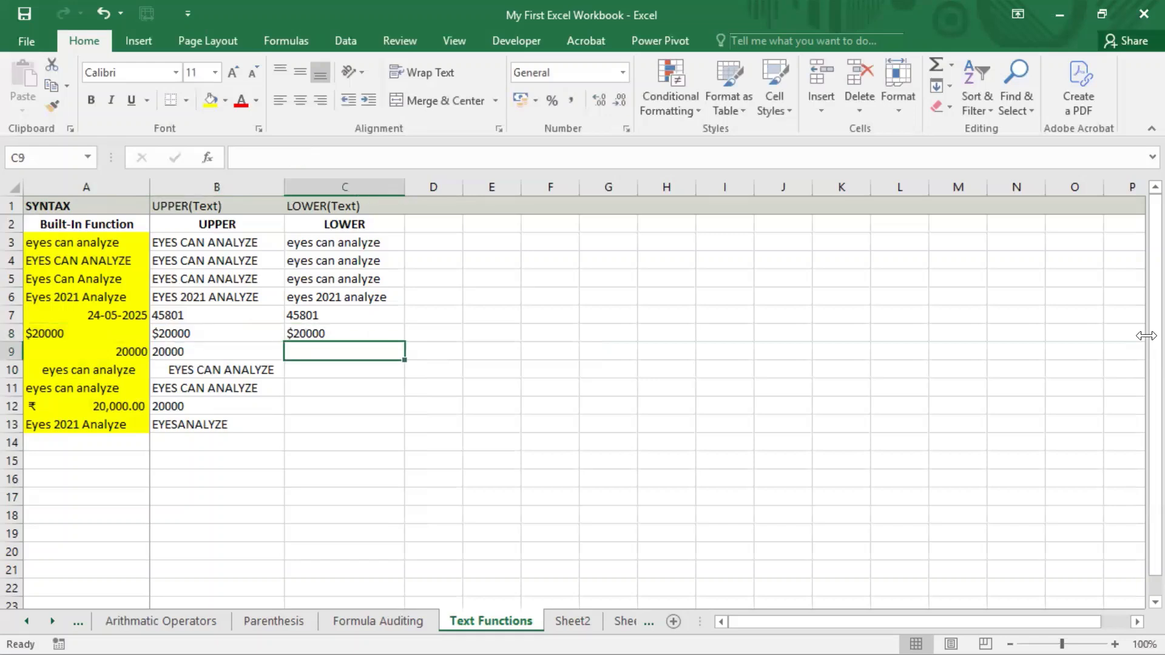
pyautogui.write('=lowe')
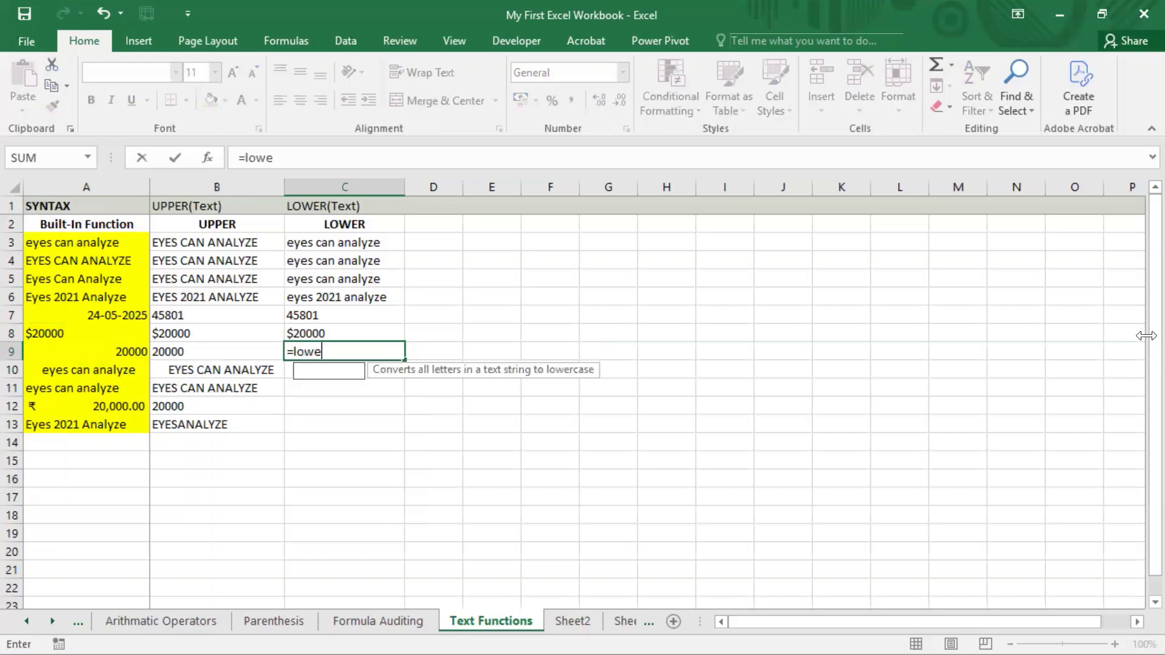
pyautogui.write('r(')
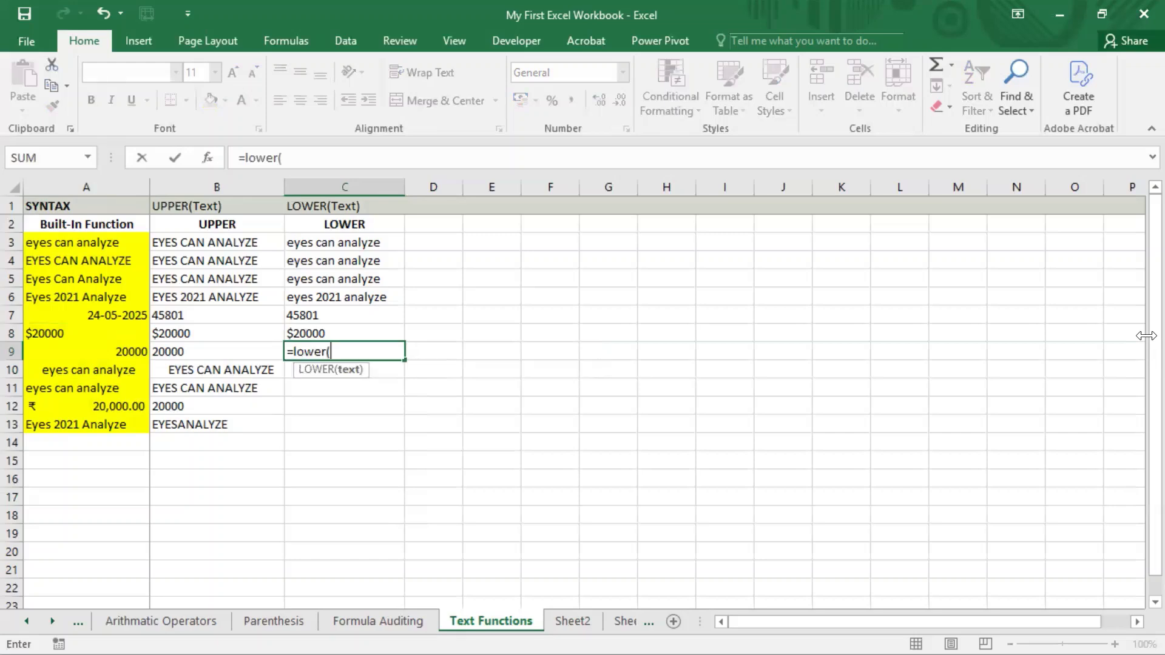
pyautogui.press('Left')
pyautogui.press('Left')
pyautogui.write(')')
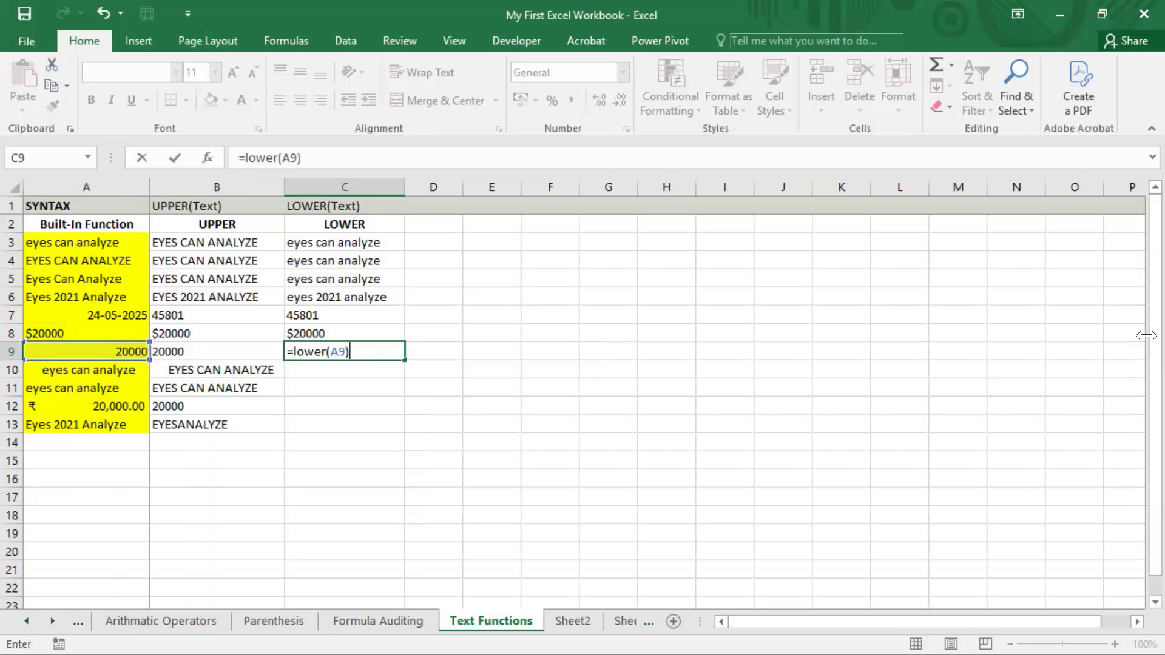
pyautogui.press('Return')
# - Compare the source number in A9 with the UPPER and LOWER formulas in B9 and C9
pyautogui.press('Up')
pyautogui.press('Left')
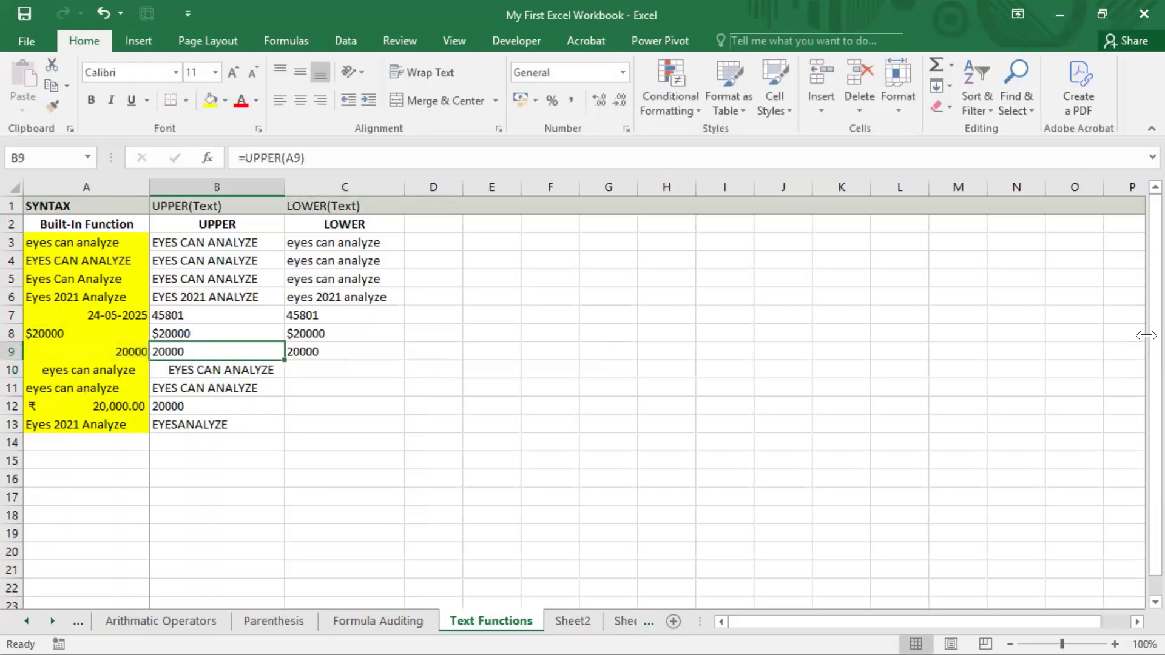
pyautogui.press('Right')
pyautogui.press('Left')
pyautogui.press('Right')
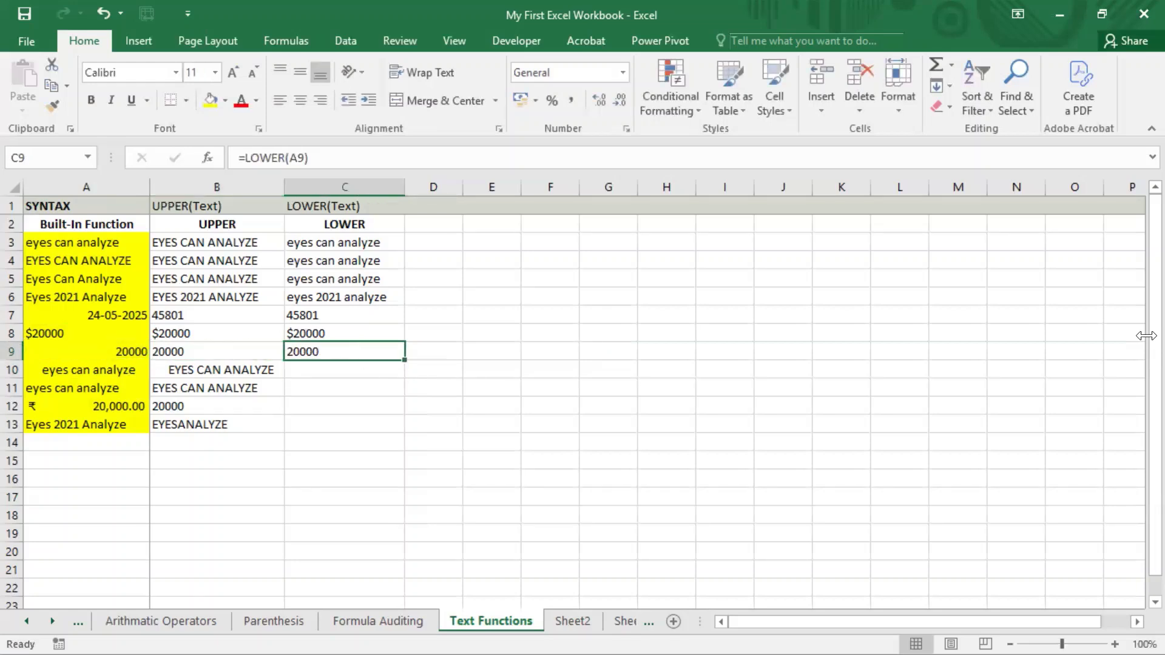
pyautogui.press('Left')
pyautogui.press('Left')
pyautogui.press('Right')
pyautogui.press('Right')
pyautogui.press('Left')
pyautogui.press('Left')
# - Enter a LOWER formula in cell C10 that converts the text with leading spaces in A10 to lowercase
pyautogui.press('Down')
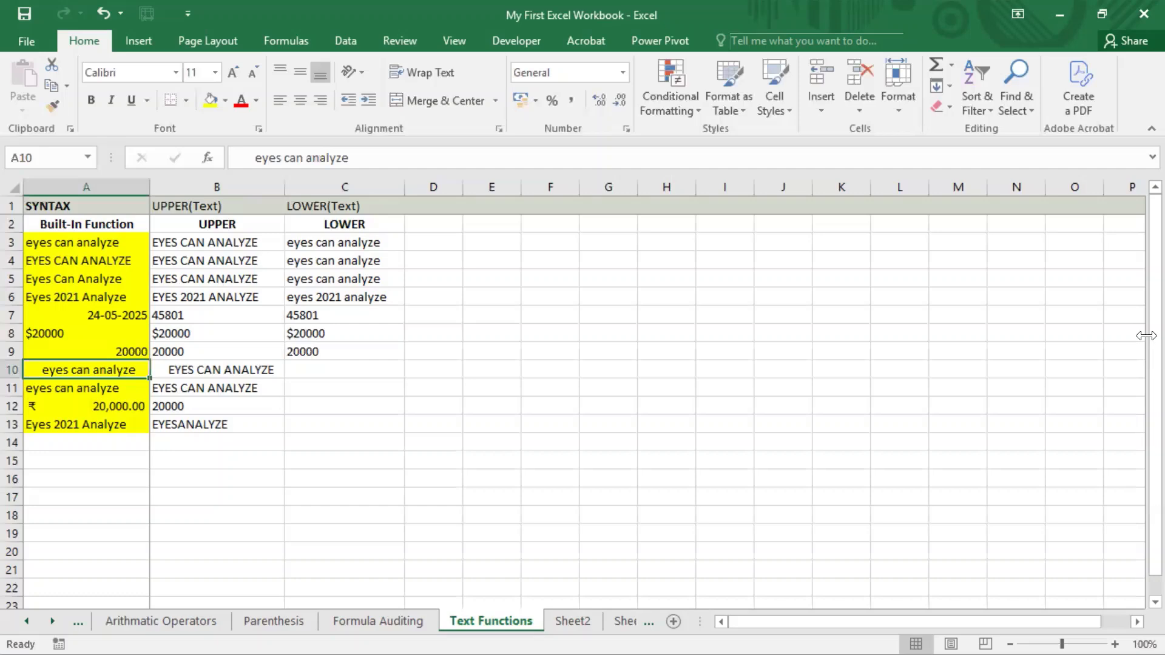
pyautogui.press('Right')
pyautogui.press('Right')
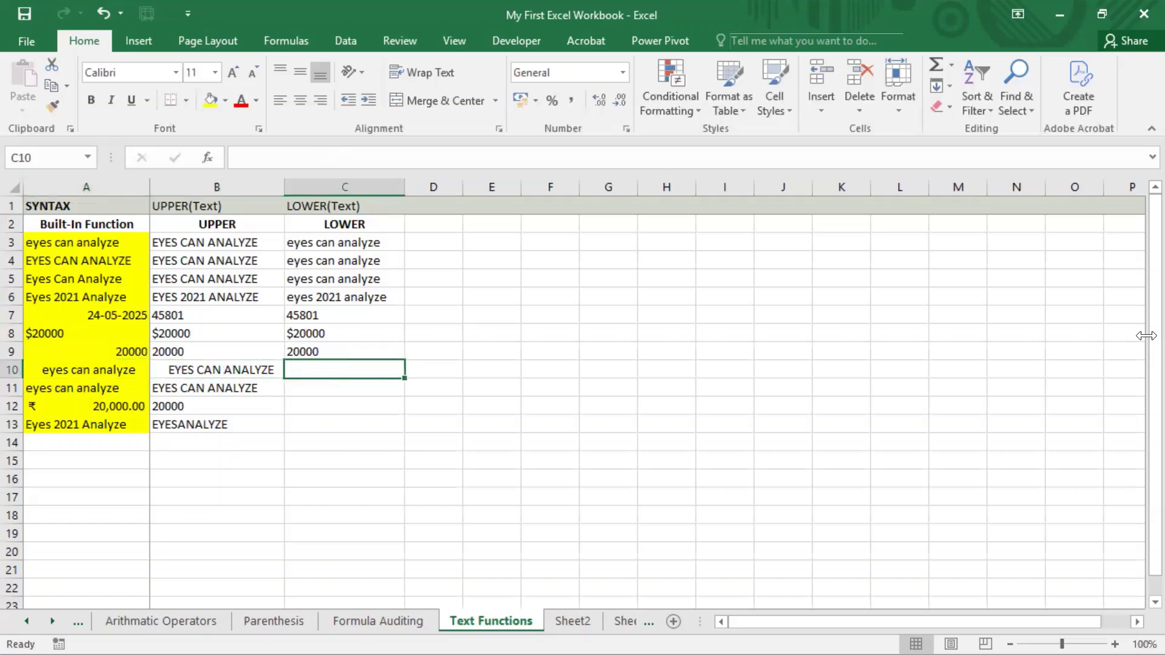
pyautogui.write('=lower')
pyautogui.press('Tab')
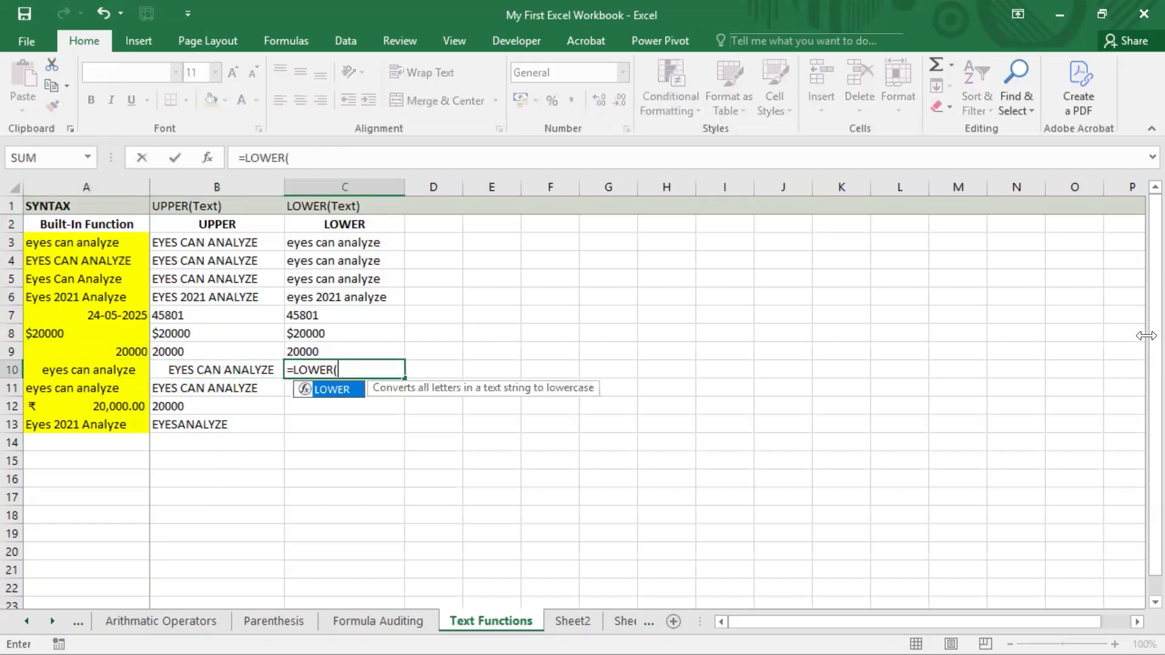
pyautogui.press('Left')
pyautogui.press('Left')
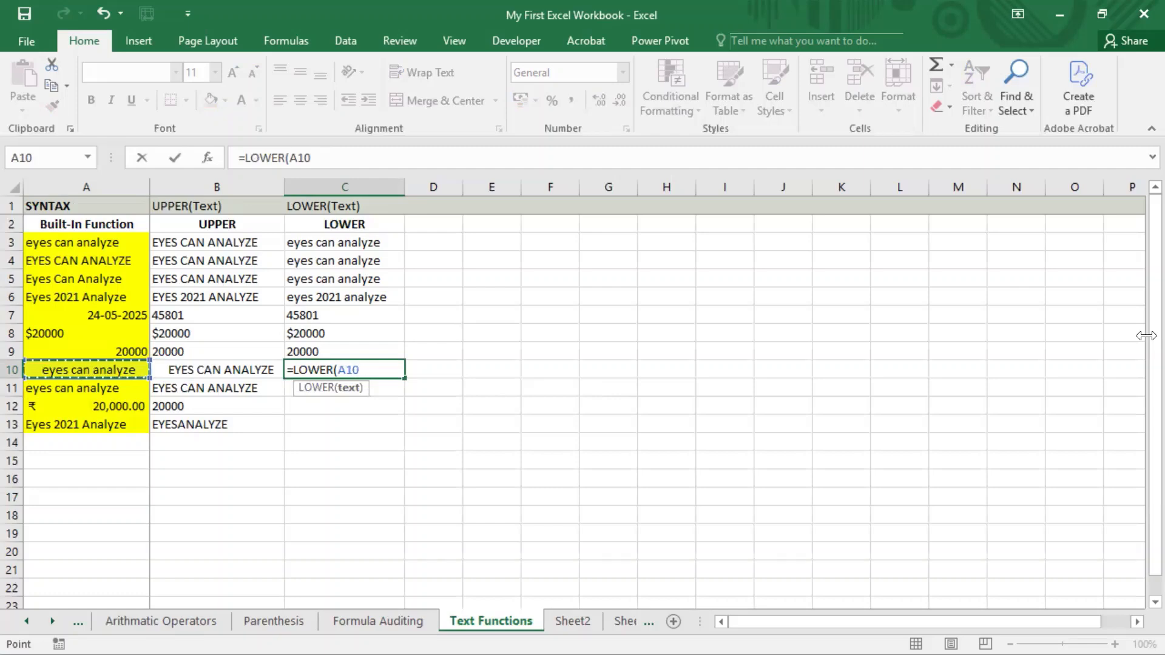
pyautogui.write(')')
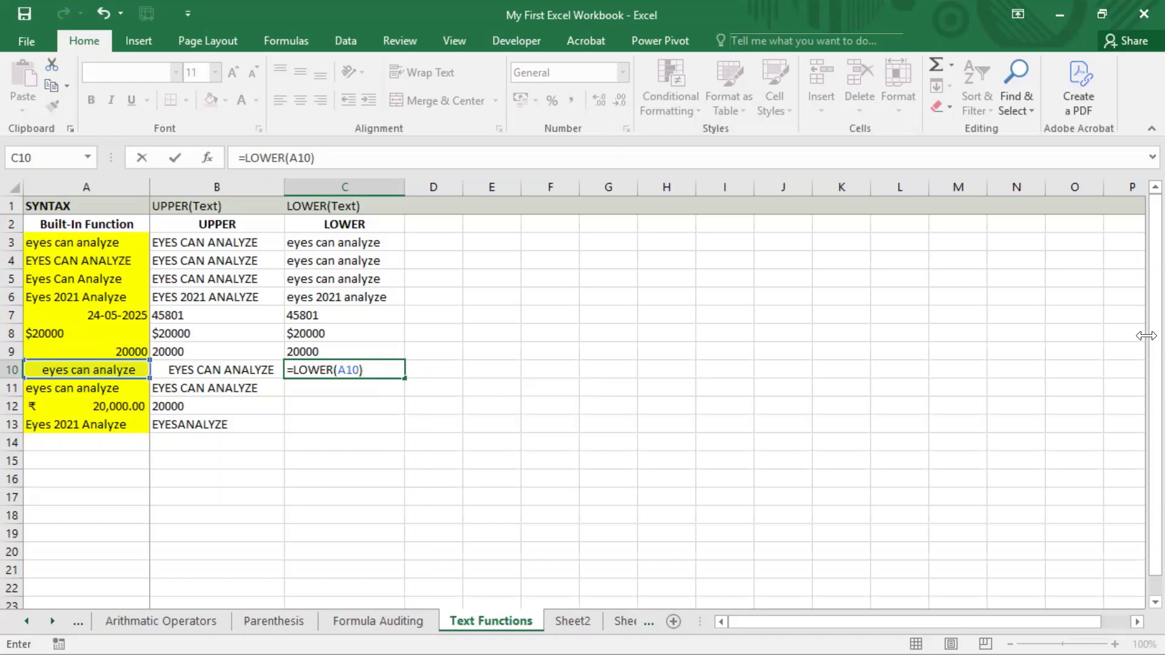
pyautogui.press('Return')
pyautogui.press('Up')
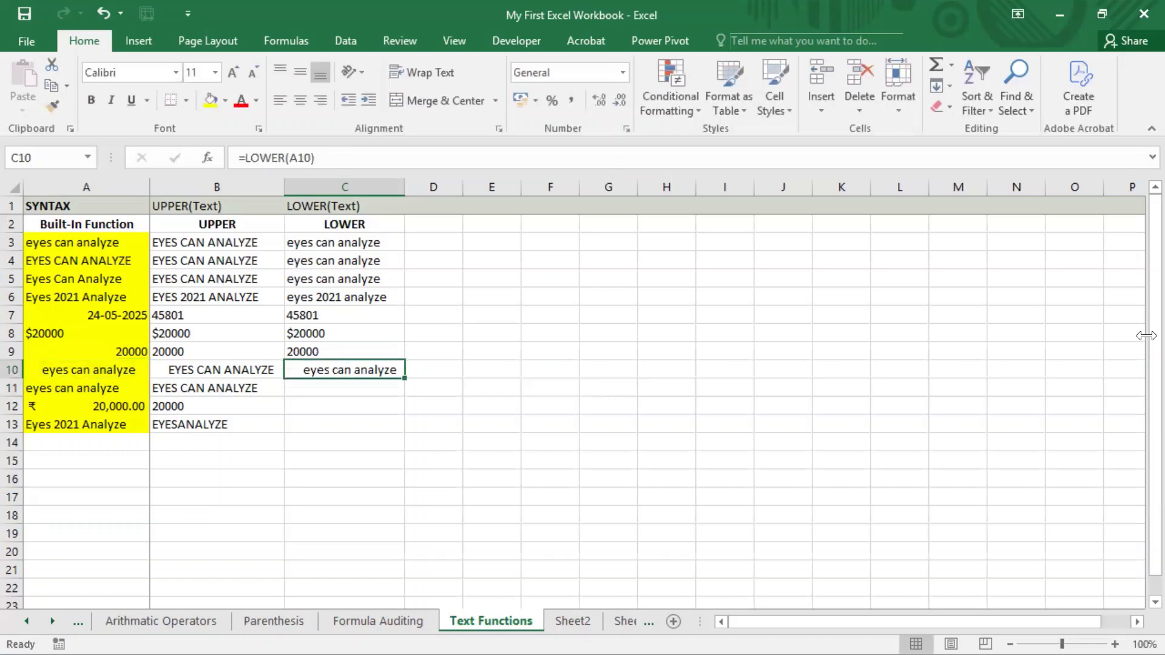
# - Remove the trailing spaces after "eyes can analyze" in cell A11
pyautogui.press('Left')
pyautogui.press('Left')
pyautogui.press('Down')
pyautogui.press('F2')
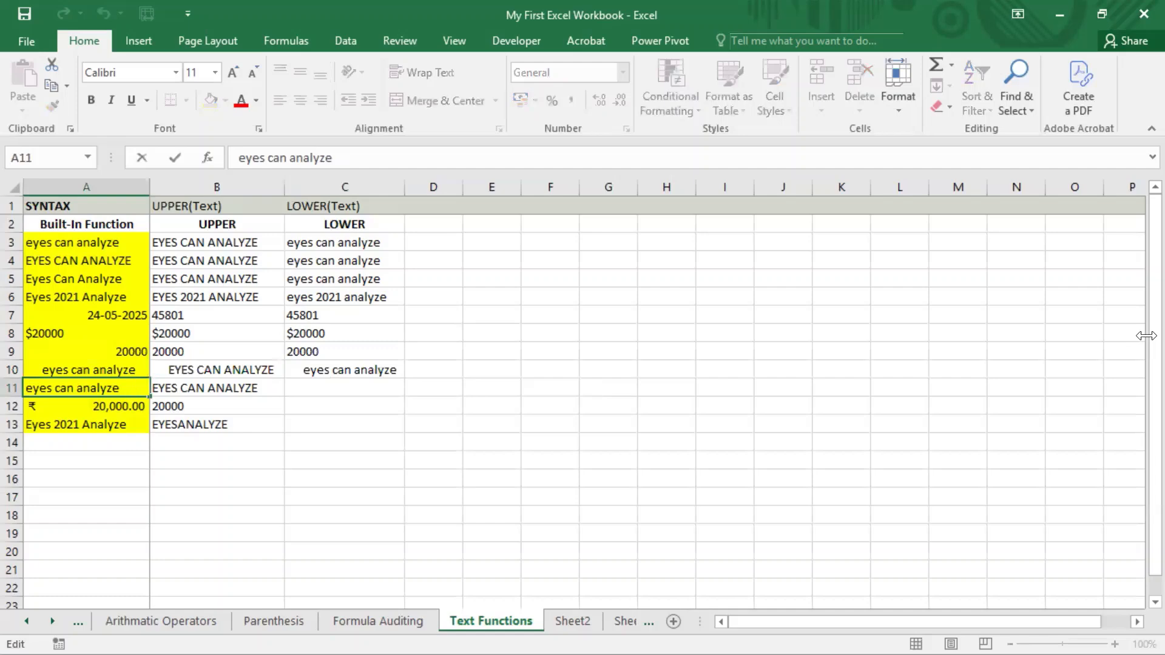
pyautogui.hotkey('shift', 'Left')
pyautogui.hotkey('shift', 'Left')
pyautogui.hotkey('shift', 'Left')
pyautogui.hotkey('shift', 'Left')
pyautogui.hotkey('shift', 'Left')
pyautogui.press('Delete')
pyautogui.press('Return')
pyautogui.press('Up')
# - Enter a LOWER formula in cell C11 that converts the text in A11 to lowercase
pyautogui.press('Right')
pyautogui.press('Right')
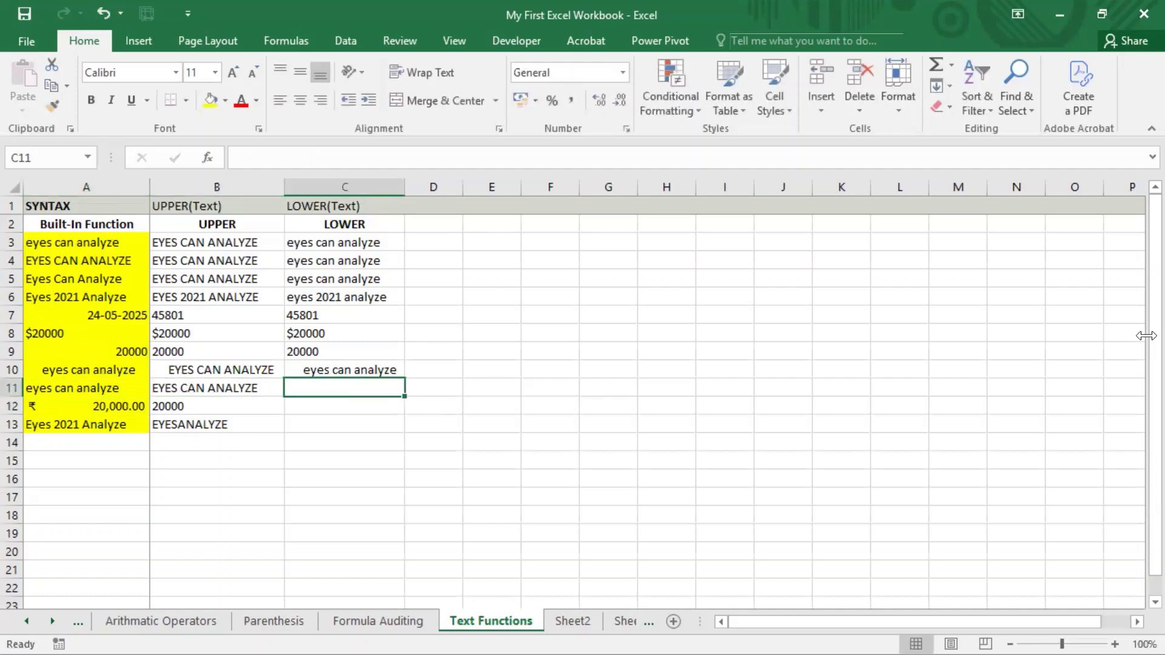
pyautogui.write('=lower')
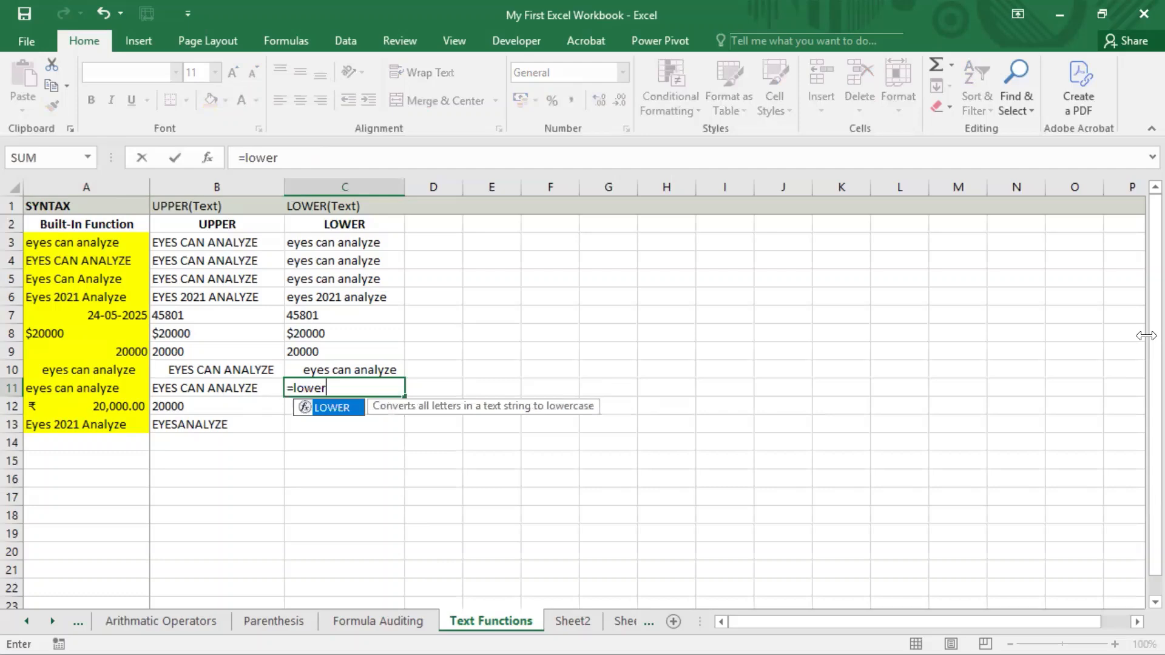
pyautogui.write('(')
pyautogui.press('Left')
pyautogui.press('Left')
pyautogui.press('Return')
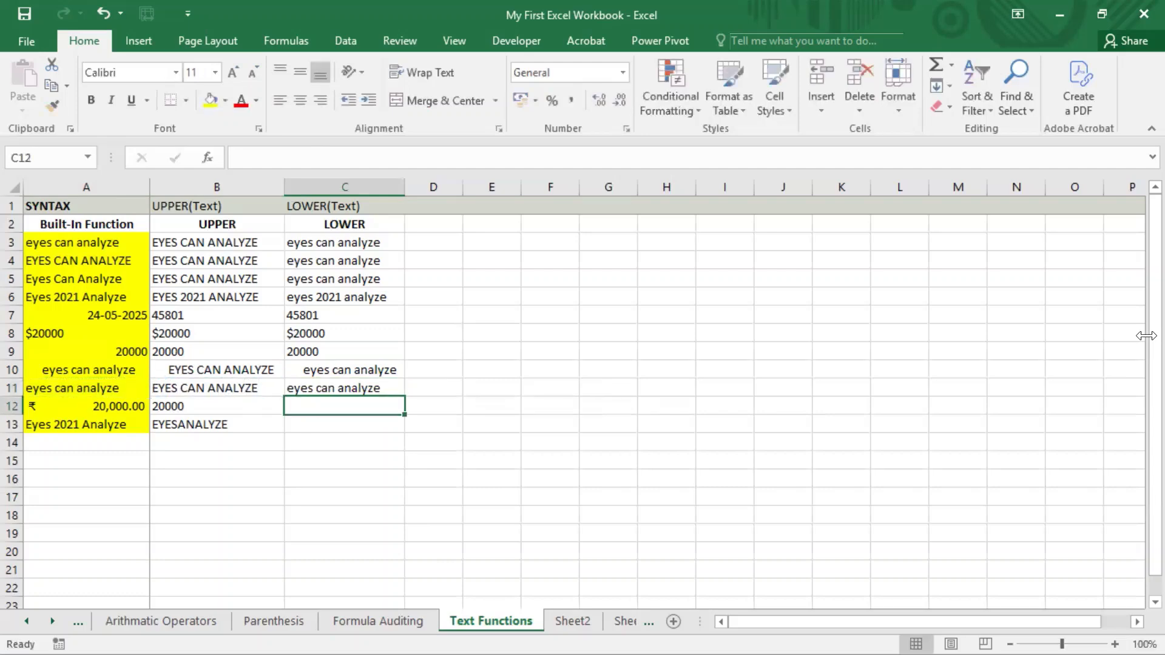
pyautogui.press('Up')
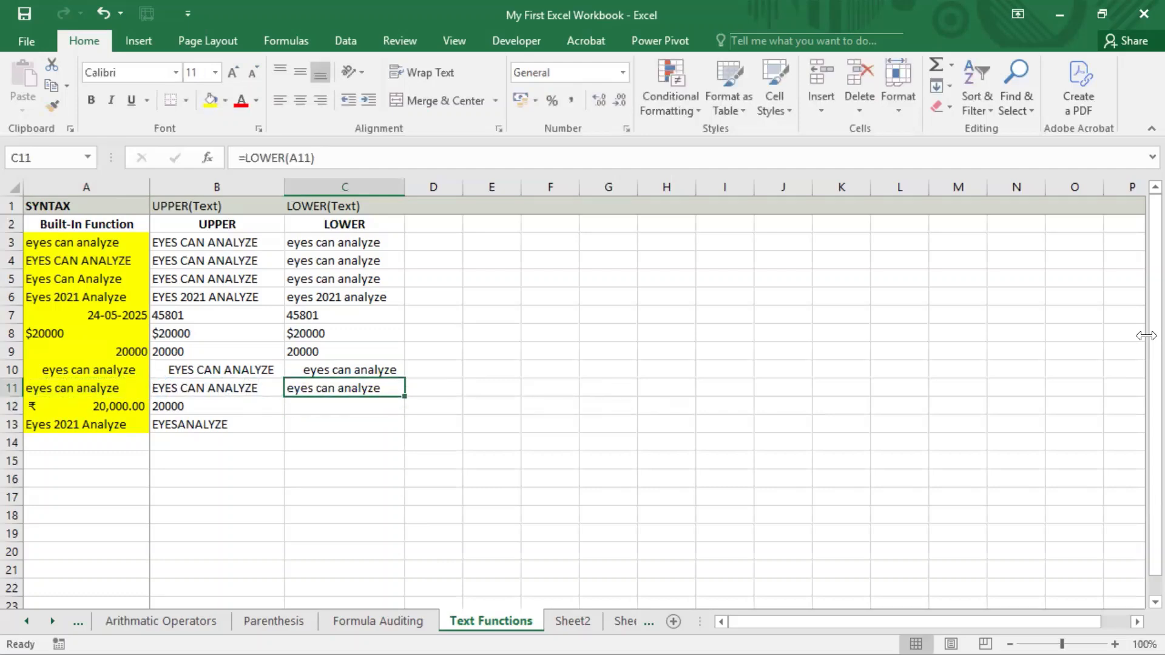
# - Review the currency-formatted amount in A12 and the UPPER formula beside it in B12
pyautogui.press('Down')
pyautogui.press('Left')
pyautogui.press('Left')
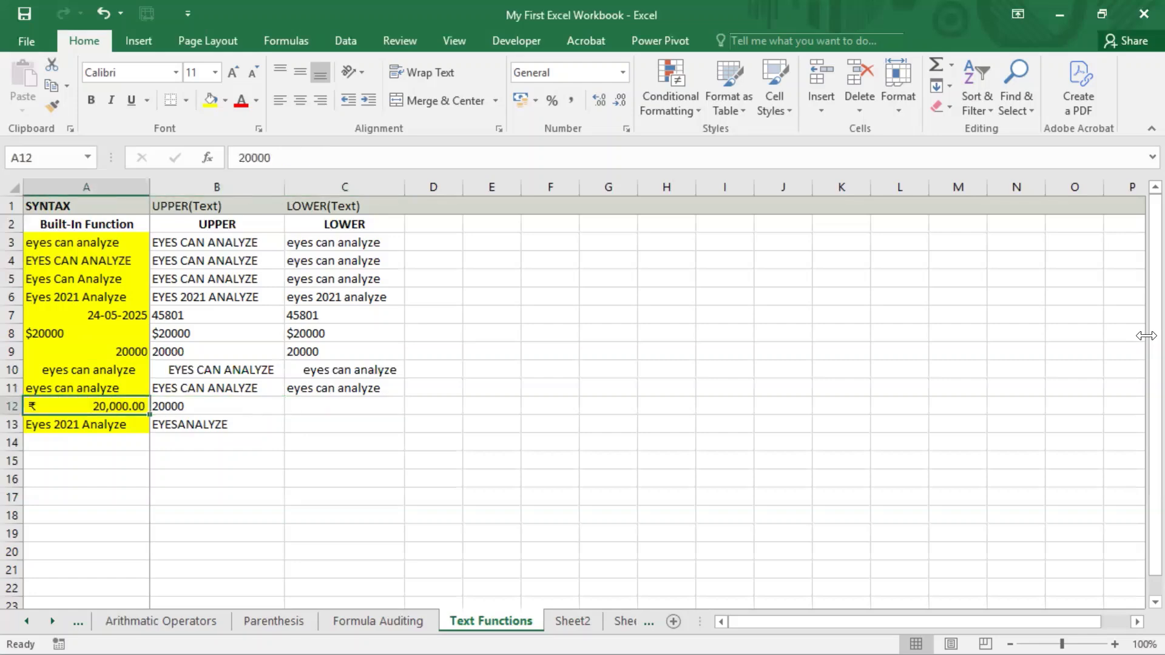
pyautogui.press('Right')
pyautogui.press('Right')
pyautogui.press('Left')
pyautogui.press('Left')
pyautogui.press('Right')
pyautogui.press('Right')
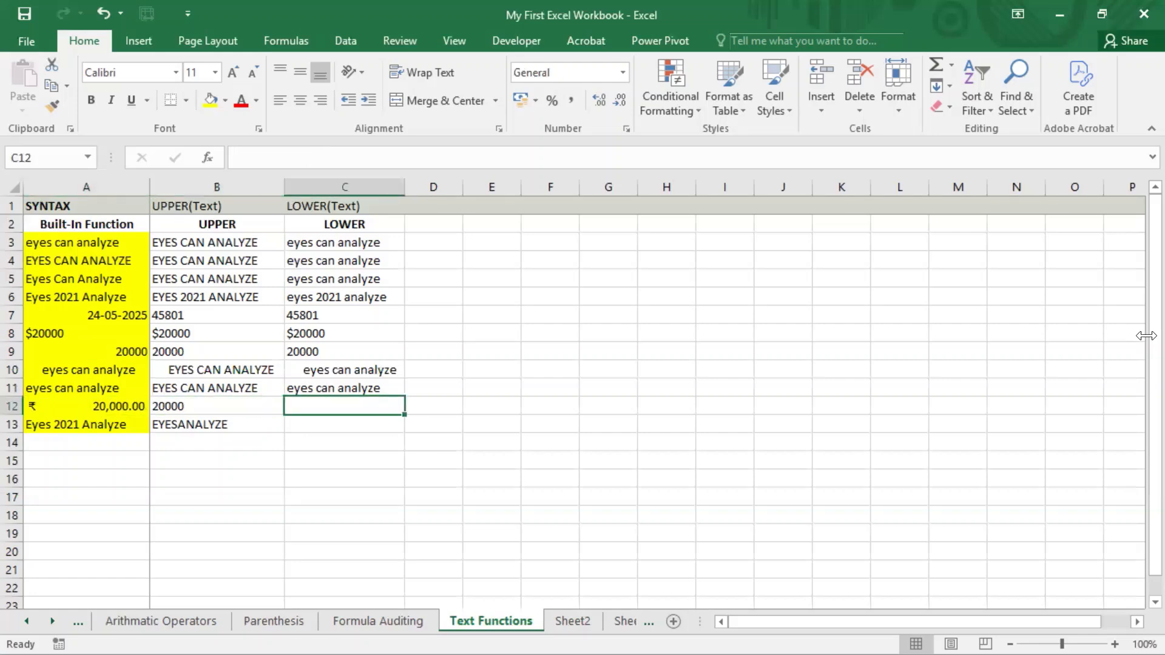
# - Enter a LOWER formula in cell C12 that references the currency-formatted amount in A12
pyautogui.write('=')
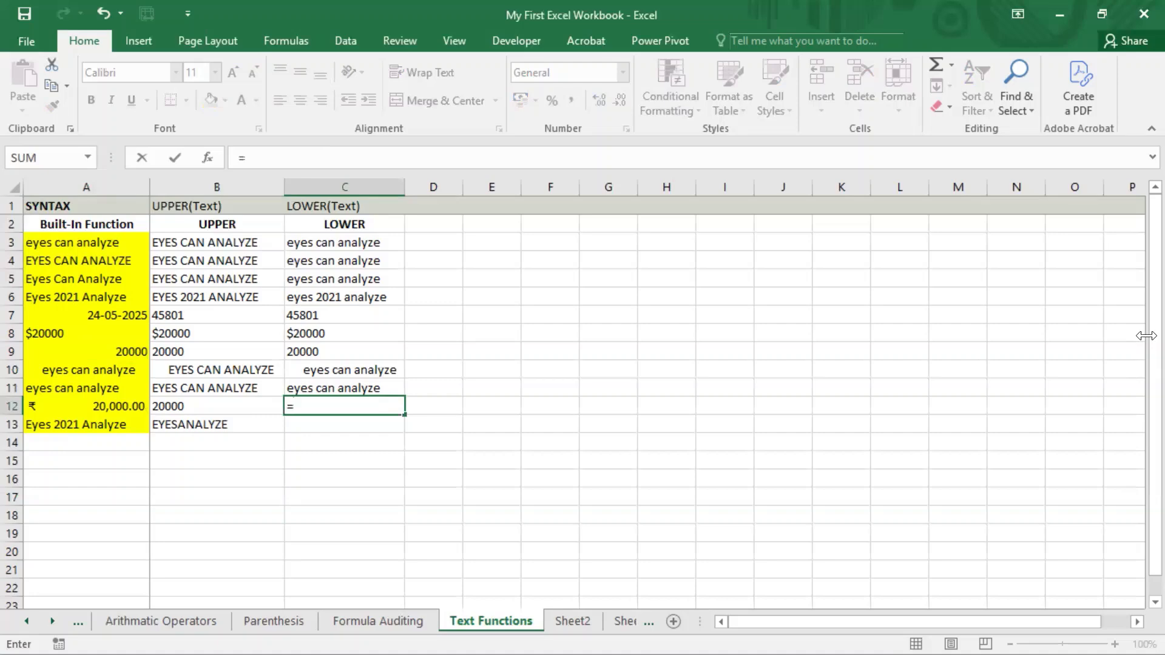
pyautogui.write('lower')
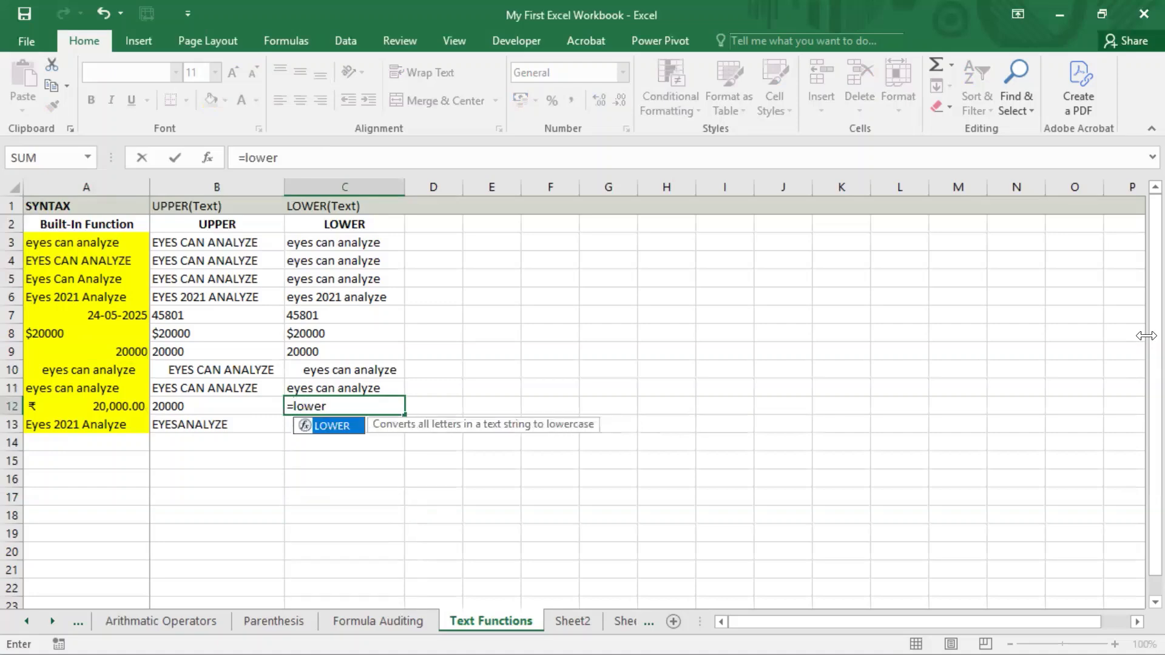
pyautogui.press('Tab')
pyautogui.press('Left')
pyautogui.press('Left')
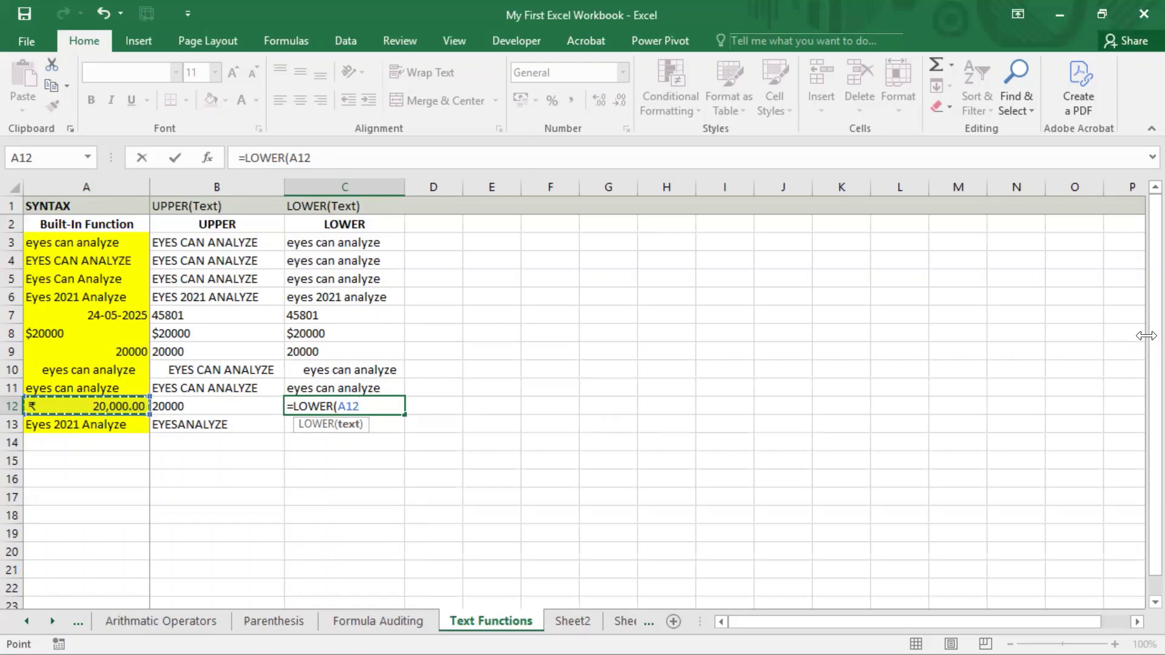
pyautogui.write(')')
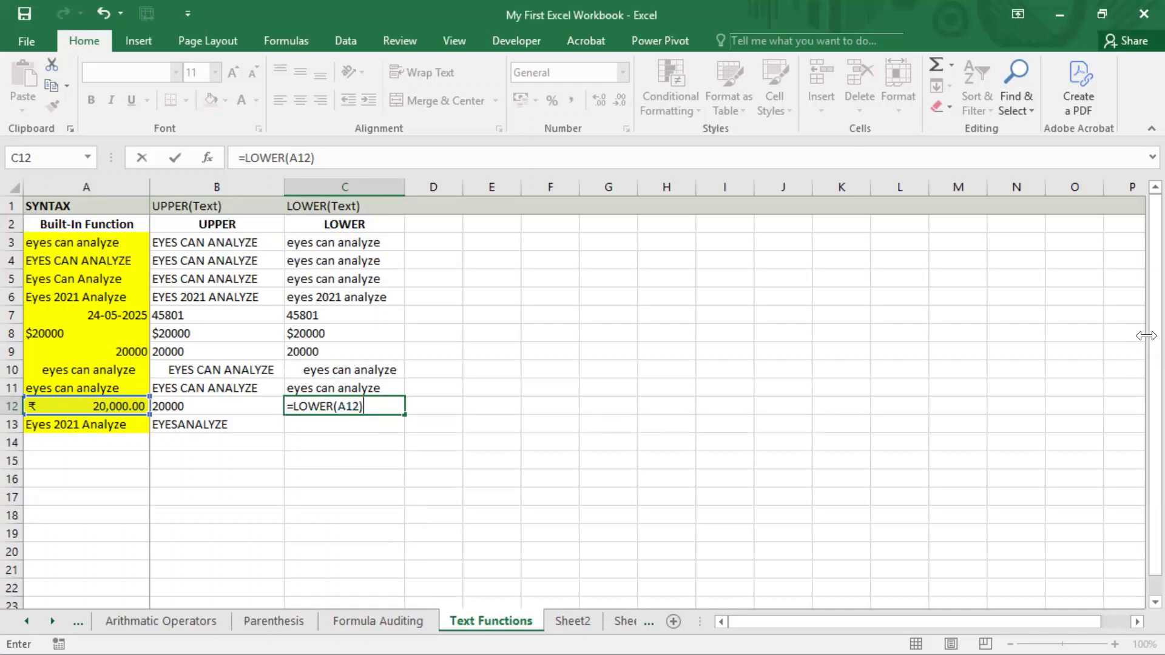
pyautogui.press('Return')
# - Compare the amount in A12 with the UPPER and LOWER formulas in B12 and C12, and with the LOWER formula in C9
pyautogui.press('Up')
pyautogui.press('Left')
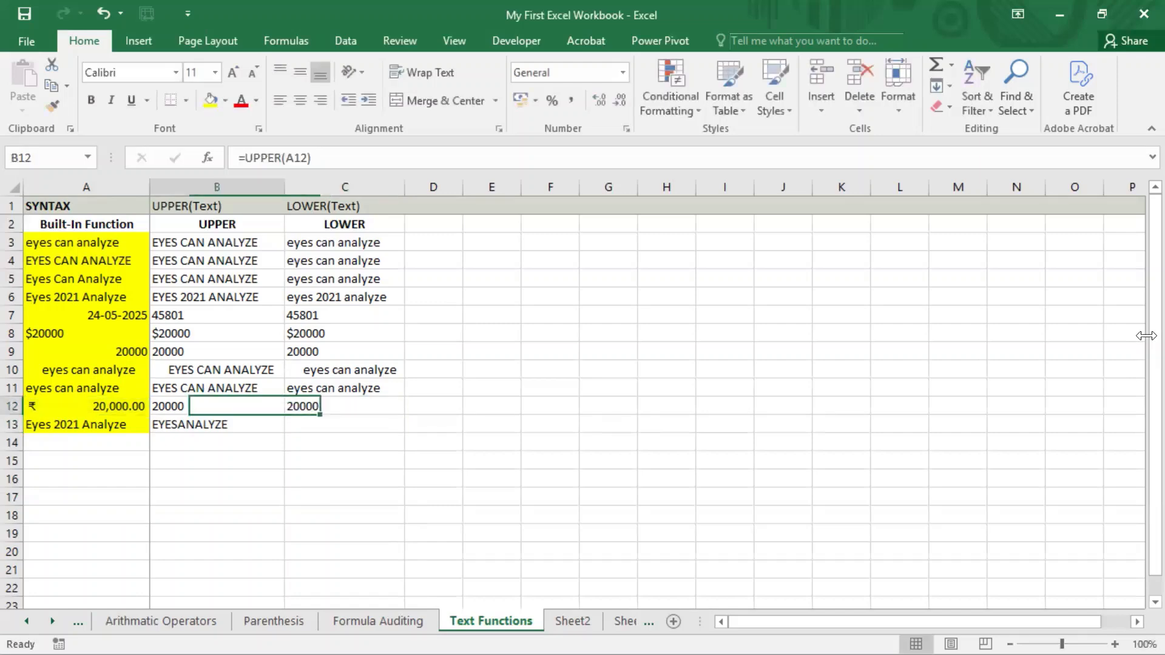
pyautogui.press('Left')
pyautogui.press('Right')
pyautogui.press('Right')
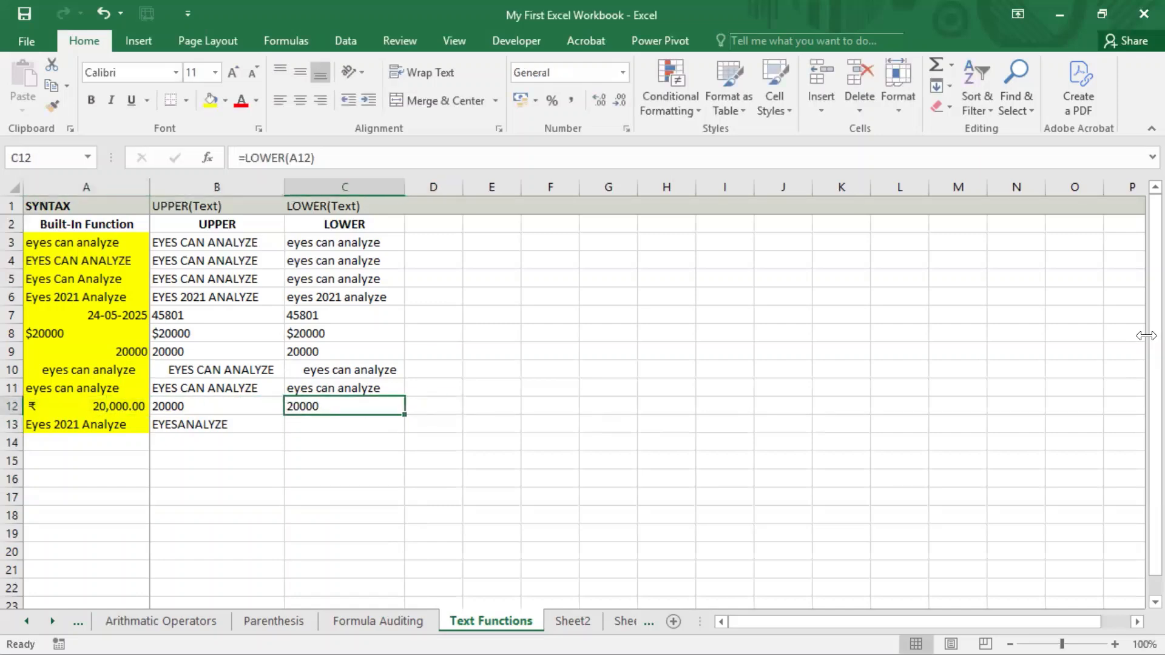
pyautogui.press('Left')
pyautogui.press('Left')
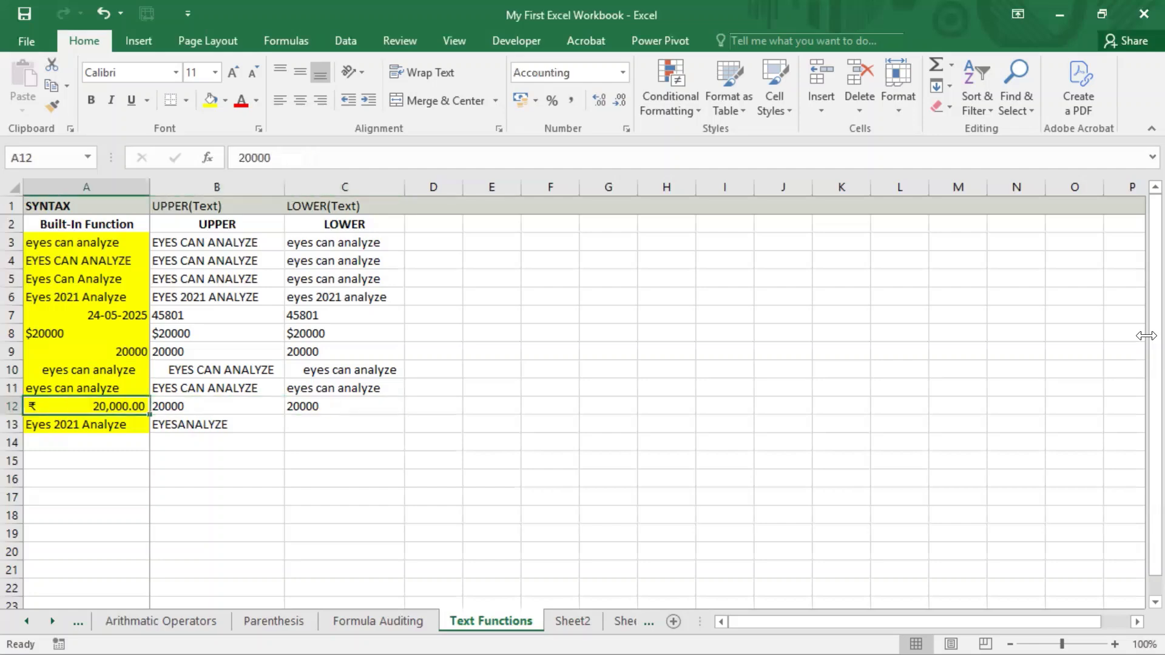
pyautogui.press('Right')
pyautogui.press('Right')
pyautogui.press('Left')
pyautogui.press('Right')
pyautogui.press('Right')
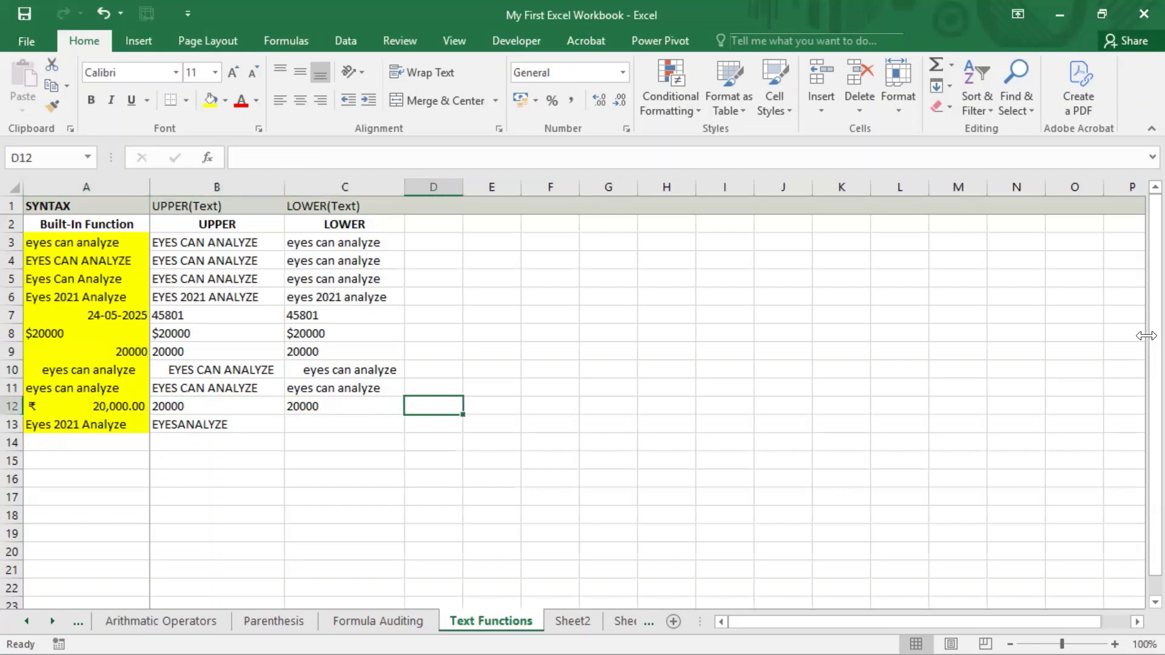
pyautogui.press('Left')
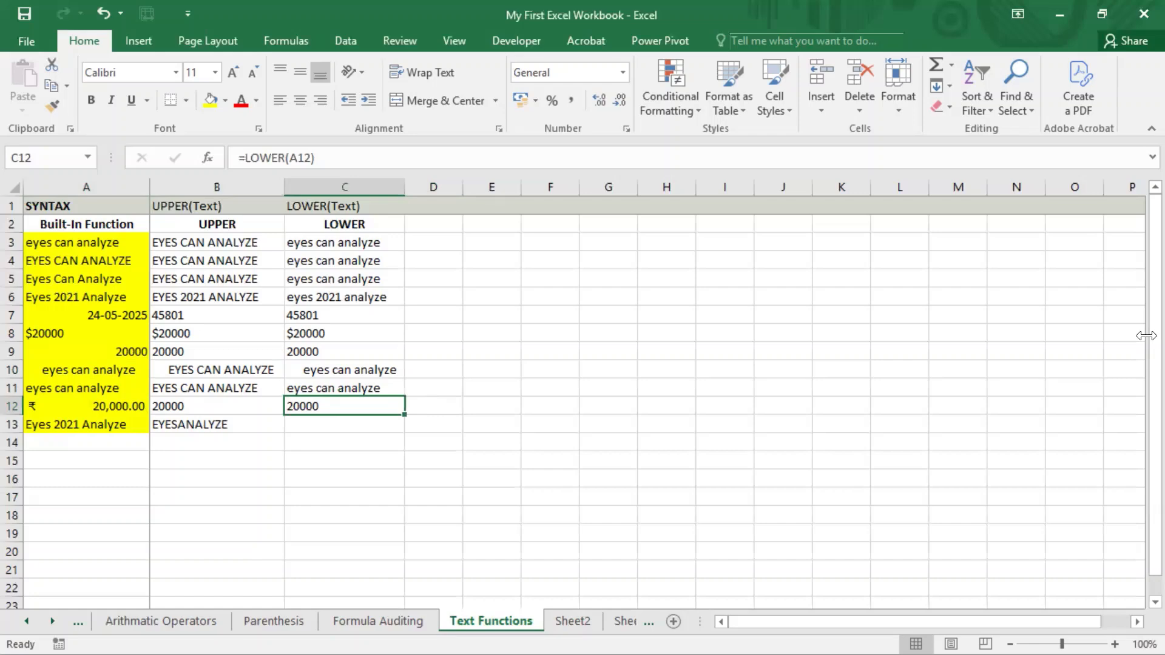
pyautogui.press('Up')
pyautogui.press('Up')
pyautogui.press('Up')
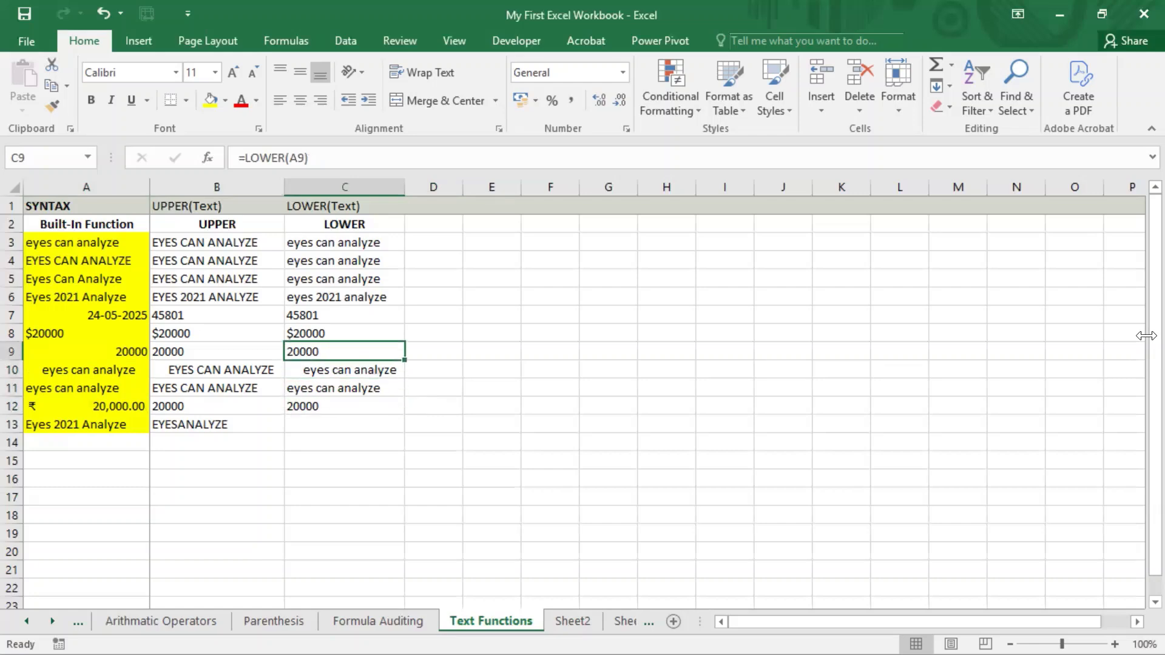
# - Review the text in A13 and copy the complete UPPER formula text from cell B13
pyautogui.press('Down')
pyautogui.press('Down')
pyautogui.press('Down')
pyautogui.press('Down')
pyautogui.press('Left')
pyautogui.press('Left')
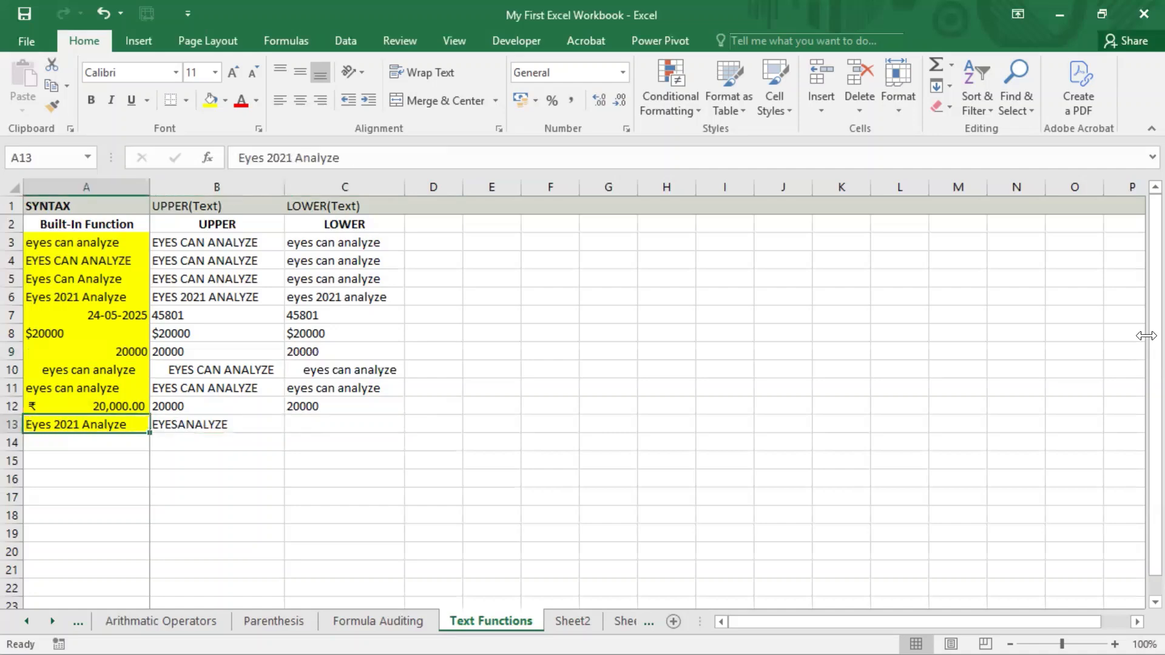
pyautogui.press('Right')
pyautogui.press('Right')
pyautogui.press('Left')
pyautogui.press('F2')
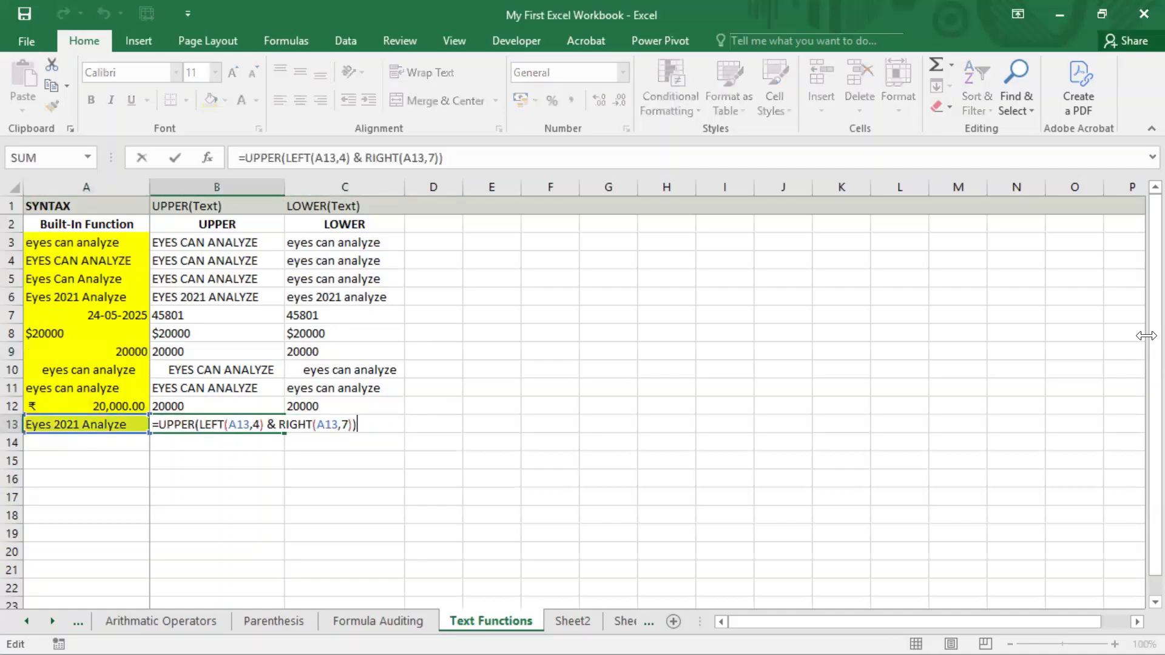
pyautogui.hotkey('shift', 'Left')
pyautogui.hotkey('shift', 'Left')
pyautogui.hotkey('shift', 'Left')
pyautogui.hotkey('shift', 'Left')
pyautogui.hotkey('shift', 'Left')
pyautogui.hotkey('shift', 'Left')
pyautogui.hotkey('shift', 'Left')
pyautogui.hotkey('shift', 'Left')
pyautogui.hotkey('shift', 'Left')
pyautogui.hotkey('shift', 'Left')
pyautogui.hotkey('shift', 'Left')
pyautogui.hotkey('shift', 'Left')
pyautogui.hotkey('shift', 'Left')
pyautogui.hotkey('shift', 'Left')
pyautogui.hotkey('shift', 'Left')
pyautogui.hotkey('shift', 'Left')
pyautogui.hotkey('shift', 'Left')
pyautogui.hotkey('shift', 'Left')
pyautogui.hotkey('shift', 'Left')
pyautogui.hotkey('shift', 'Left')
pyautogui.hotkey('ctrl', 'c')
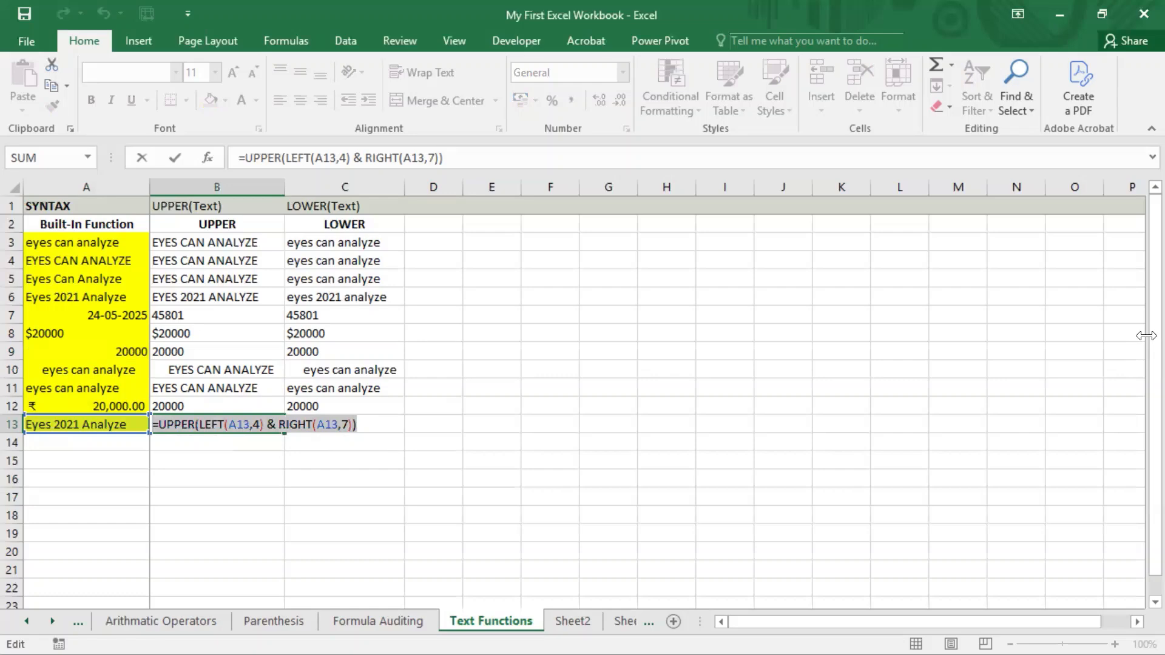
pyautogui.press('Return')
# - Paste the copied formula into C13 and replace UPPER with LOWER, making it =LOWER(LEFT(A13,4) & RIGHT(A13,7))
pyautogui.press('Up')
pyautogui.press('Right')
pyautogui.press('F2')
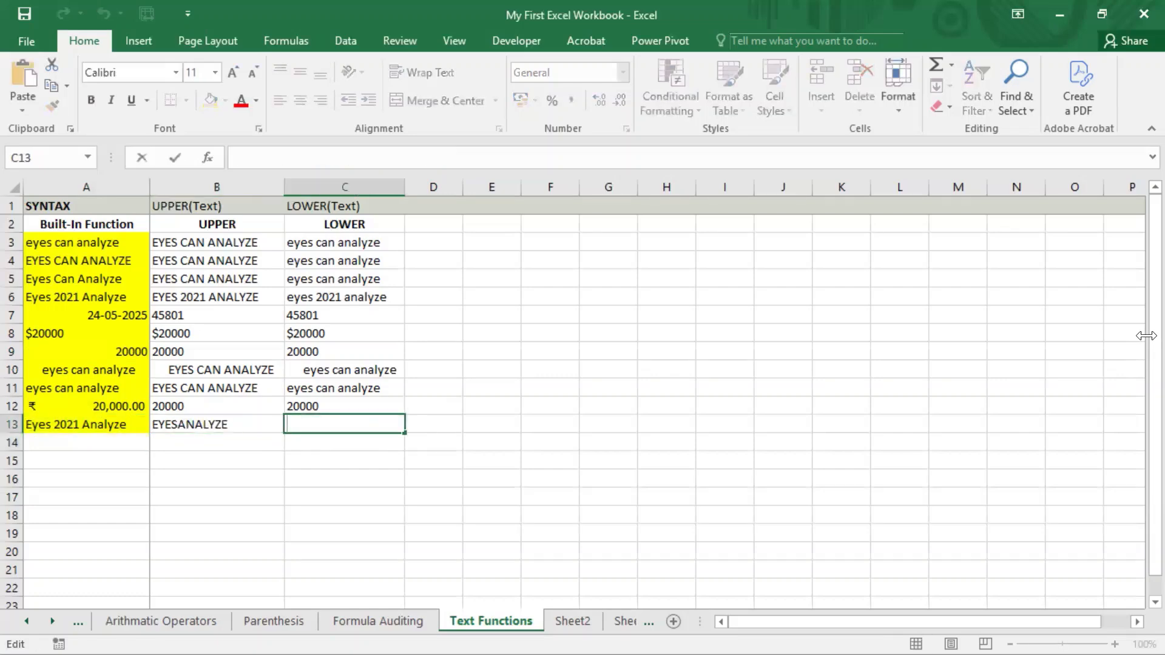
pyautogui.hotkey('ctrl', 'v')
pyautogui.press('Left')
pyautogui.press('Left')
pyautogui.press('Left')
pyautogui.press('Left')
pyautogui.press('Left')
pyautogui.press('Left')
pyautogui.press('Left')
pyautogui.press('Left')
pyautogui.press('Left')
pyautogui.press('Left')
pyautogui.press('Left')
pyautogui.press('Left')
pyautogui.press('Left')
pyautogui.press('Left')
pyautogui.press('Left')
pyautogui.press('Left')
pyautogui.press('Left')
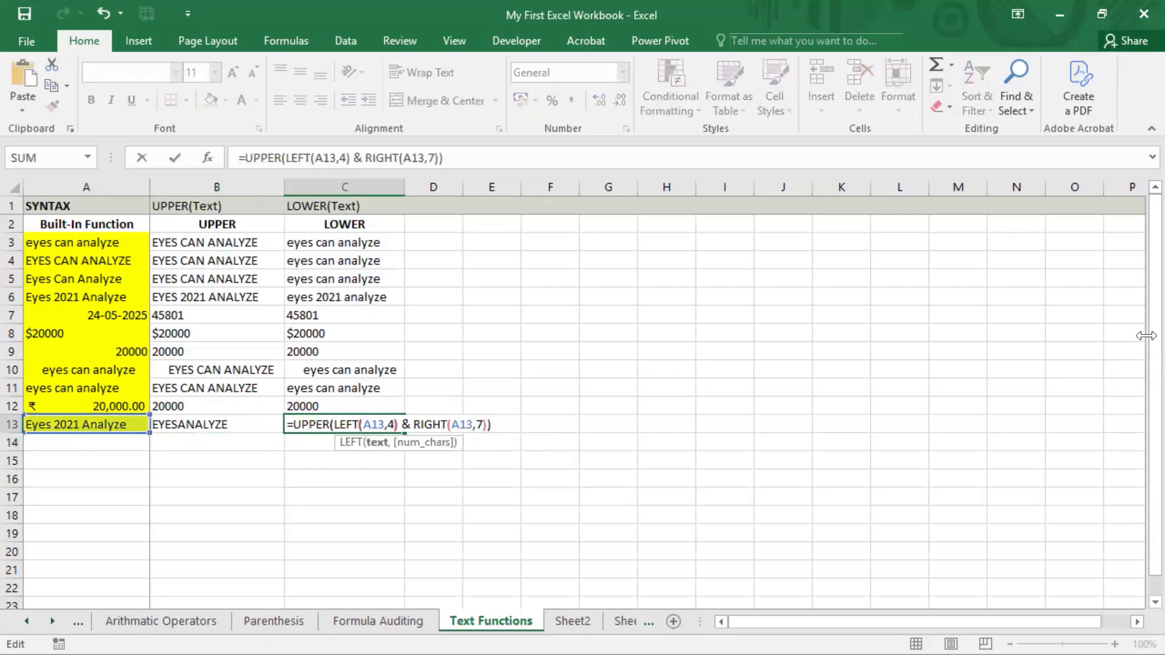
pyautogui.press('Left')
pyautogui.press('Left')
pyautogui.press('Left')
pyautogui.press('Left')
pyautogui.press('Left')
pyautogui.press('Left')
pyautogui.press('Left')
pyautogui.press('Left')
pyautogui.press('Left')
pyautogui.press('Left')
pyautogui.press('Left')
pyautogui.hotkey('shift', 'Left')
pyautogui.hotkey('shift', 'Left')
pyautogui.hotkey('shift', 'Left')
pyautogui.hotkey('shift', 'Left')
pyautogui.hotkey('shift', 'Left')
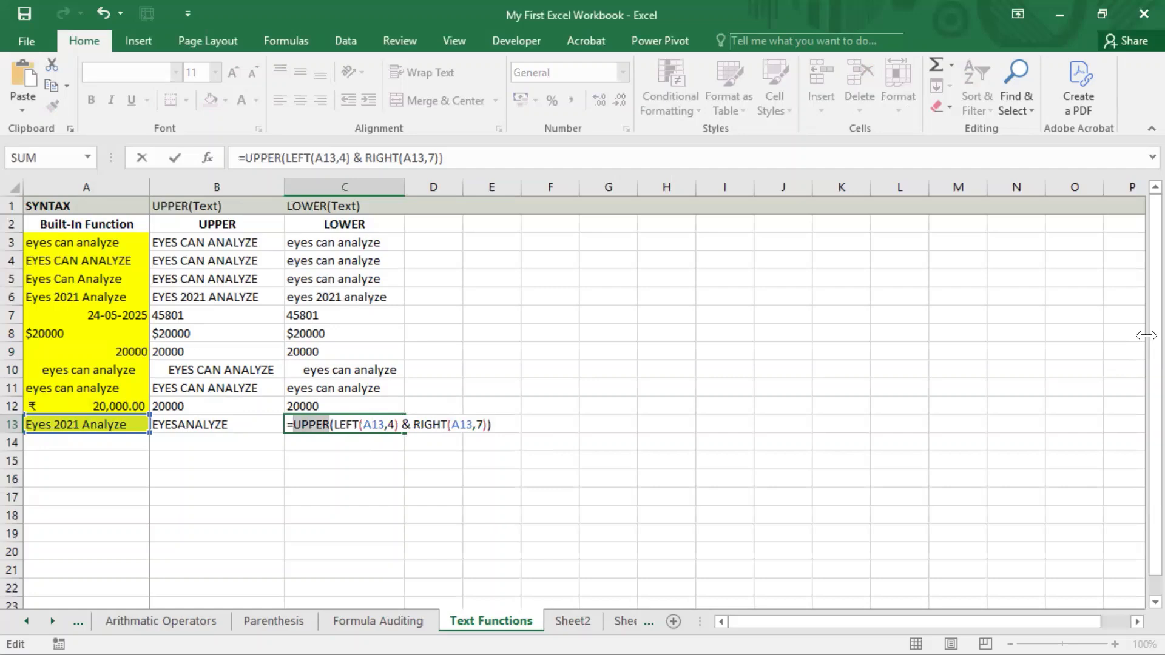
pyautogui.write('lower')
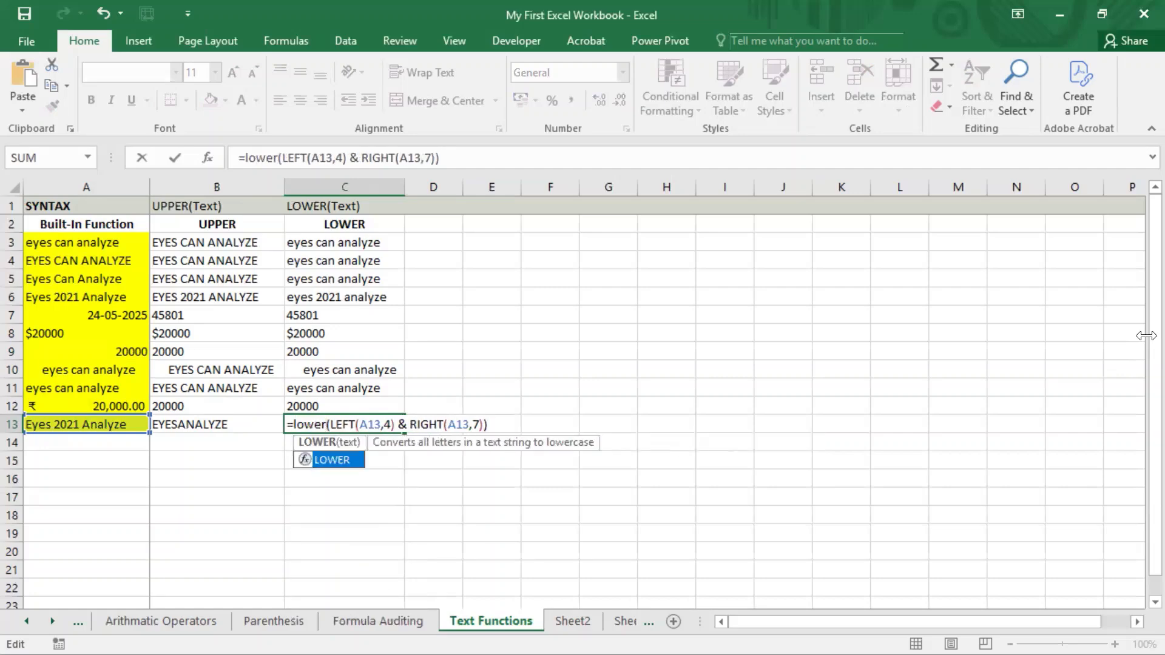
pyautogui.press('Return')
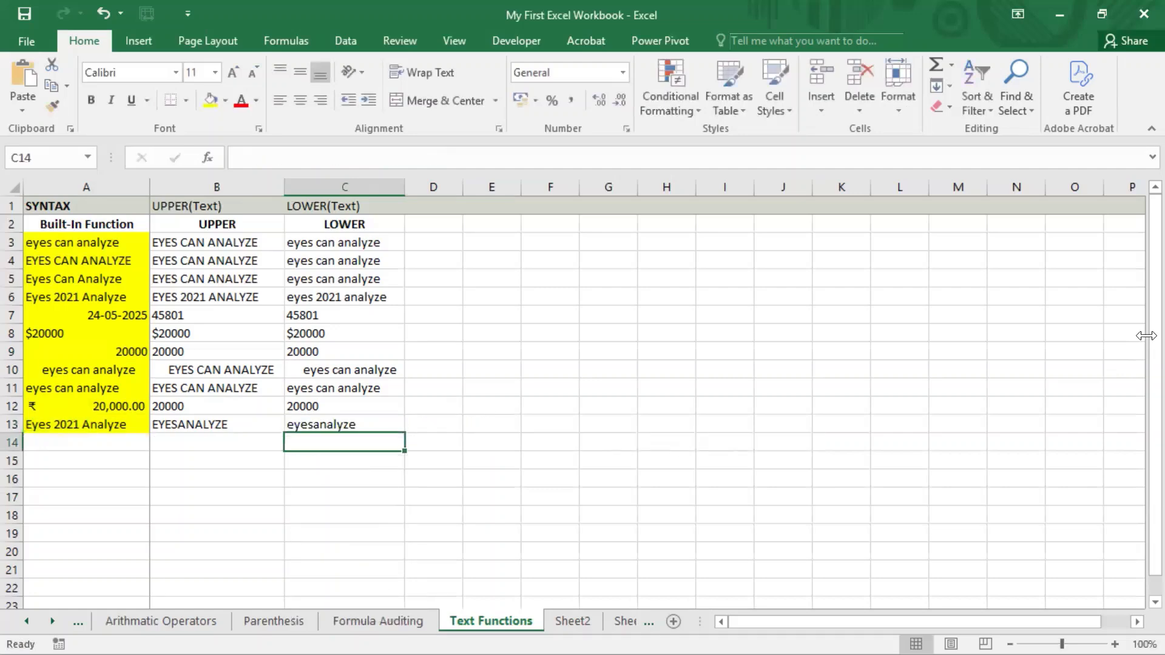
# - Compare C13 with the source text in A13 and examine the character count of the LEFT function in the C13 formula
pyautogui.press('Up')
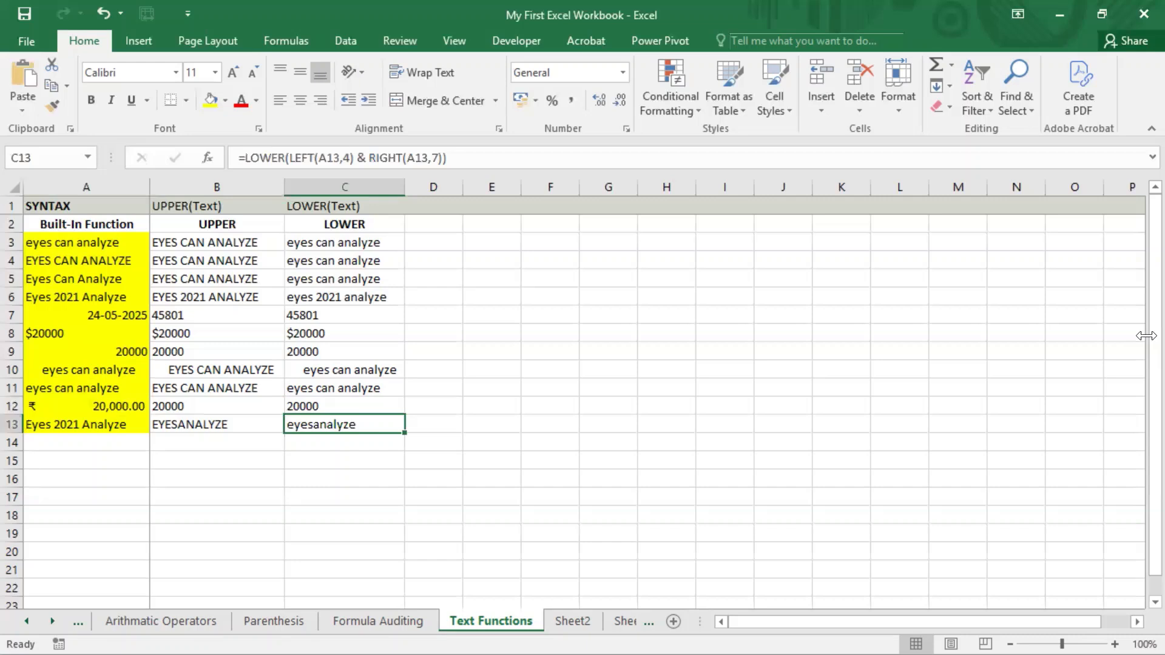
pyautogui.press('Left')
pyautogui.press('Left')
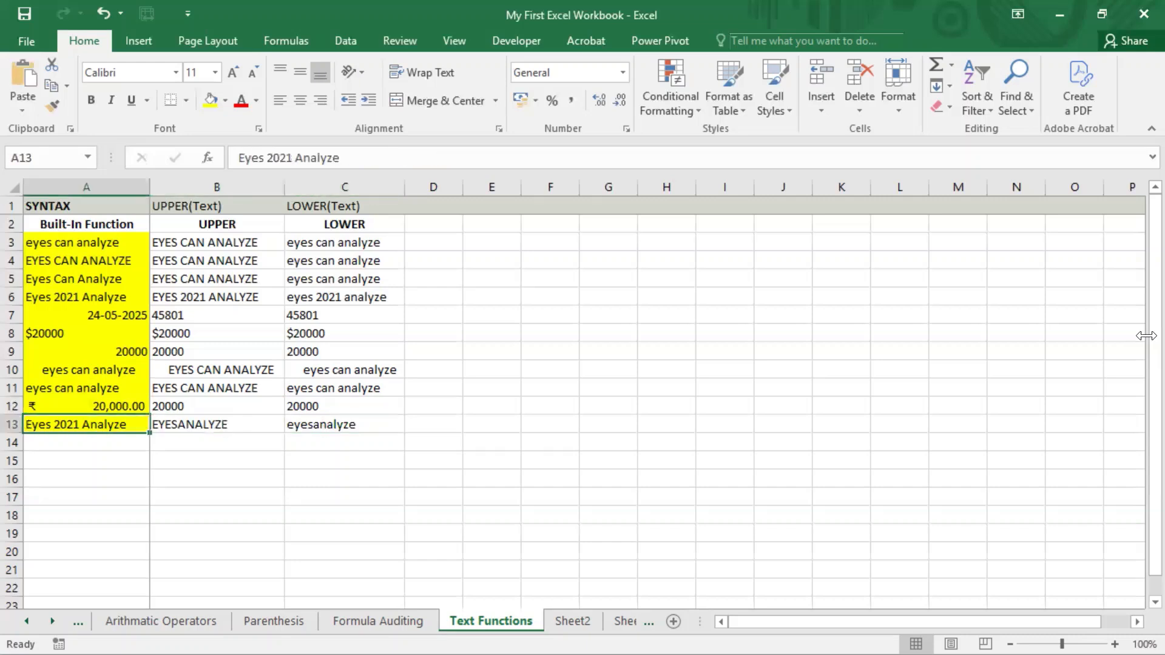
pyautogui.press('Right')
pyautogui.press('Right')
pyautogui.press('F2')
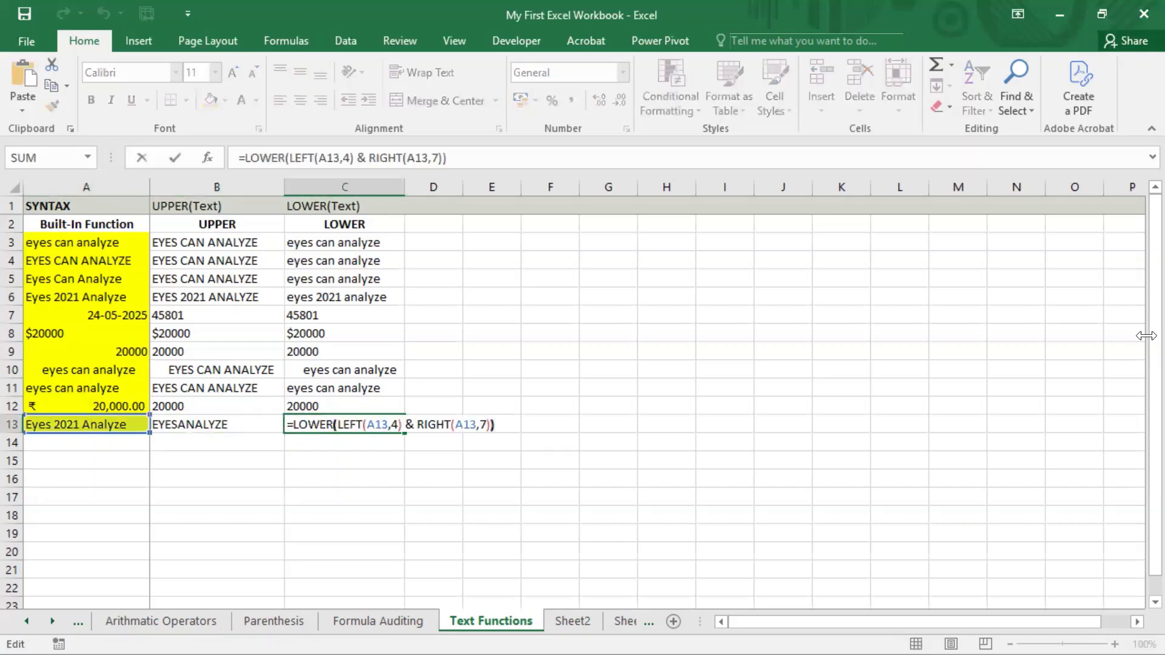
pyautogui.press('Right')
pyautogui.press('Right')
pyautogui.press('Right')
pyautogui.press('Right')
pyautogui.press('Right')
pyautogui.press('Right')
pyautogui.press('Right')
pyautogui.press('Right')
pyautogui.press('Right')
pyautogui.press('Right')
pyautogui.hotkey('shift', 'Left')
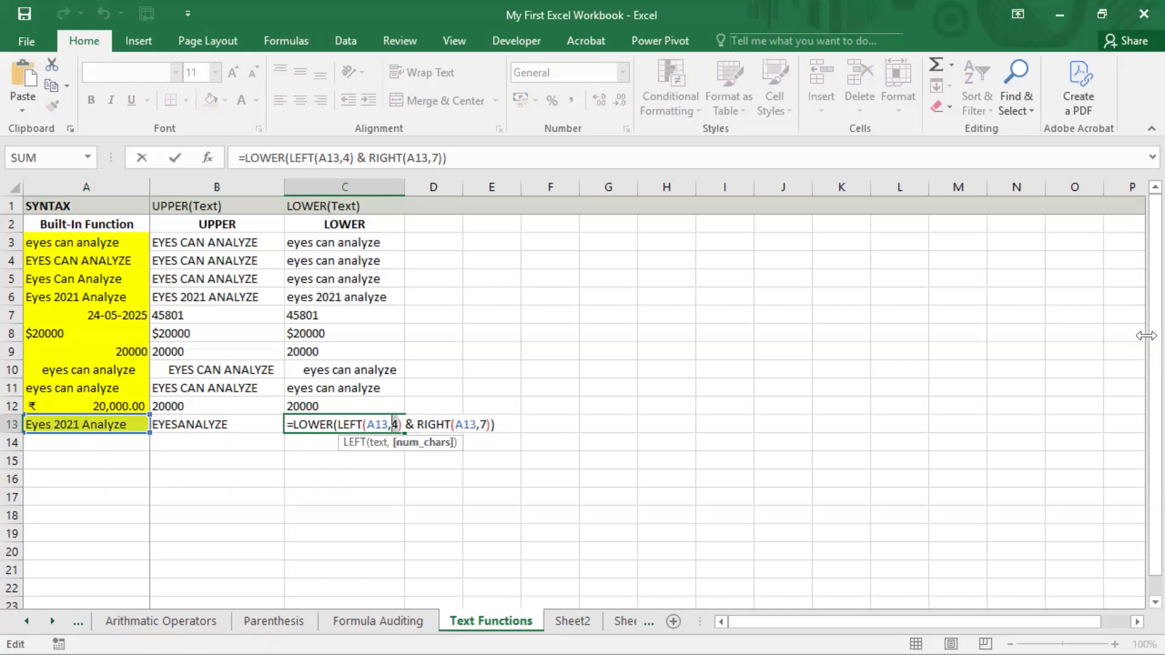
# - Examine the arguments of the RIGHT function in the C13 formula
pyautogui.press('Right')
pyautogui.press('Right')
pyautogui.press('Right')
pyautogui.press('Right')
pyautogui.press('Right')
pyautogui.press('Right')
pyautogui.press('Right')
pyautogui.press('Right')
pyautogui.press('Right')
pyautogui.press('Right')
pyautogui.press('Right')
pyautogui.press('Right')
pyautogui.press('Right')
pyautogui.press('Right')
pyautogui.press('Right')
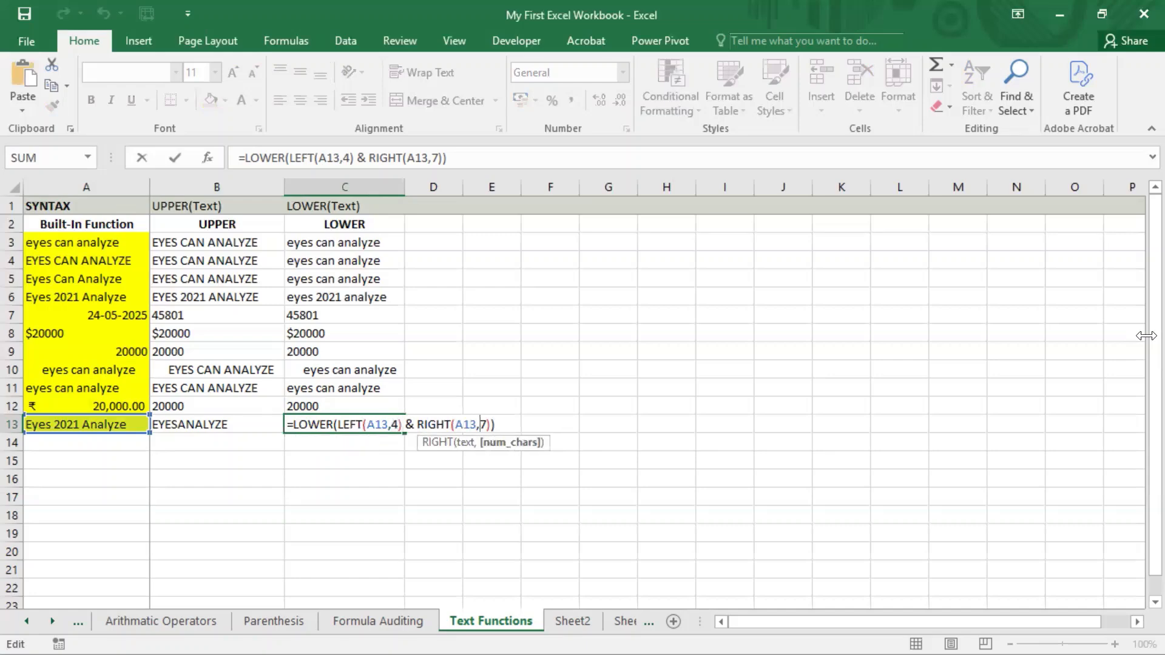
pyautogui.press('Left')
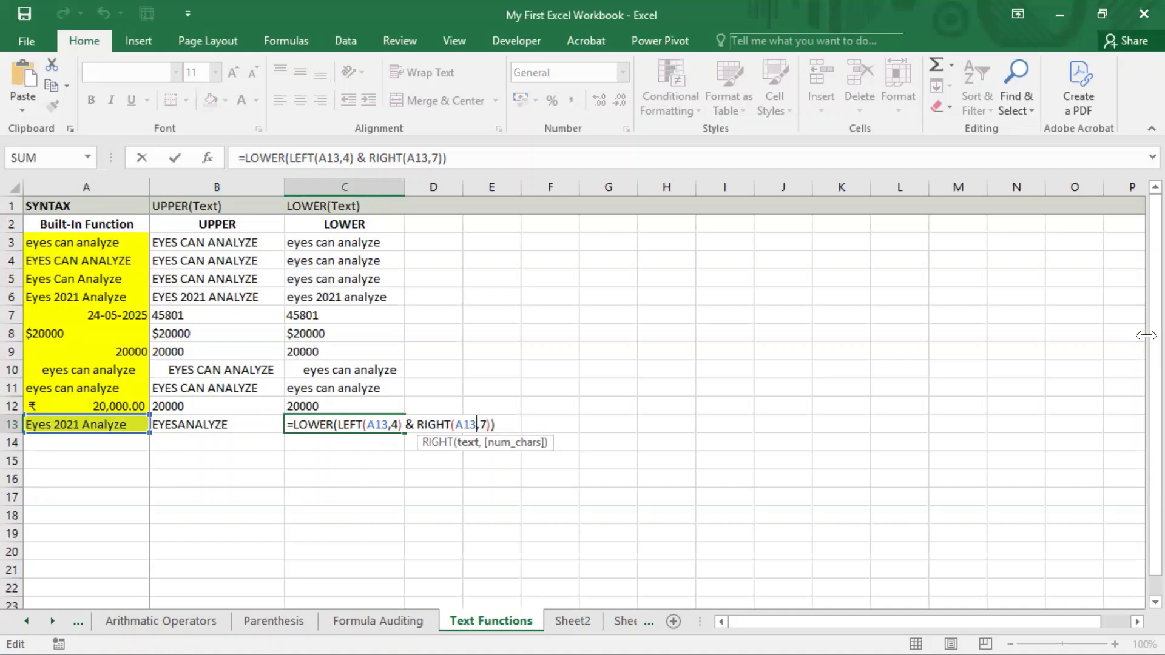
pyautogui.press('Left')
pyautogui.press('Left')
pyautogui.press('Left')
pyautogui.press('Left')
pyautogui.press('Left')
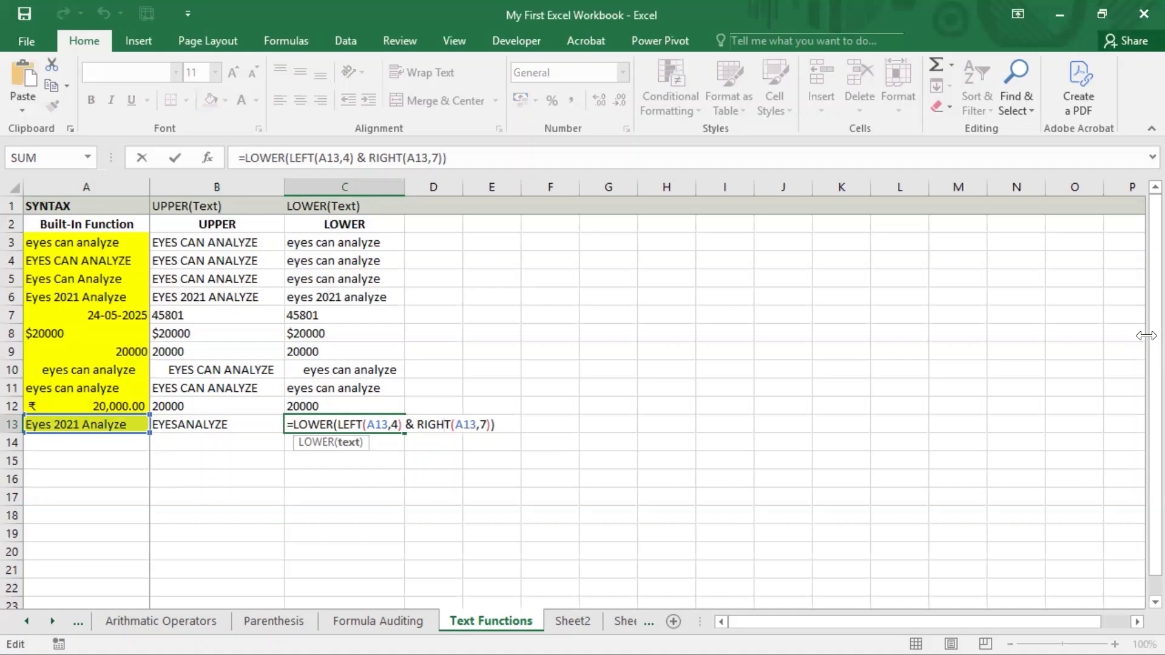
# - Examine the outer LOWER function in the C13 formula, and return to the LOWER syntax in C1
pyautogui.press('Left')
pyautogui.press('Left')
pyautogui.press('Left')
pyautogui.press('Left')
pyautogui.press('Left')
pyautogui.press('Left')
pyautogui.press('Left')
pyautogui.press('Left')
pyautogui.press('Left')
pyautogui.press('Left')
pyautogui.press('Left')
pyautogui.press('Left')
pyautogui.press('Left')
pyautogui.press('Left')
pyautogui.press('Left')
pyautogui.press('Left')
pyautogui.press('Left')
pyautogui.press('Left')
pyautogui.hotkey('ctrl', 'shift', 'Left')
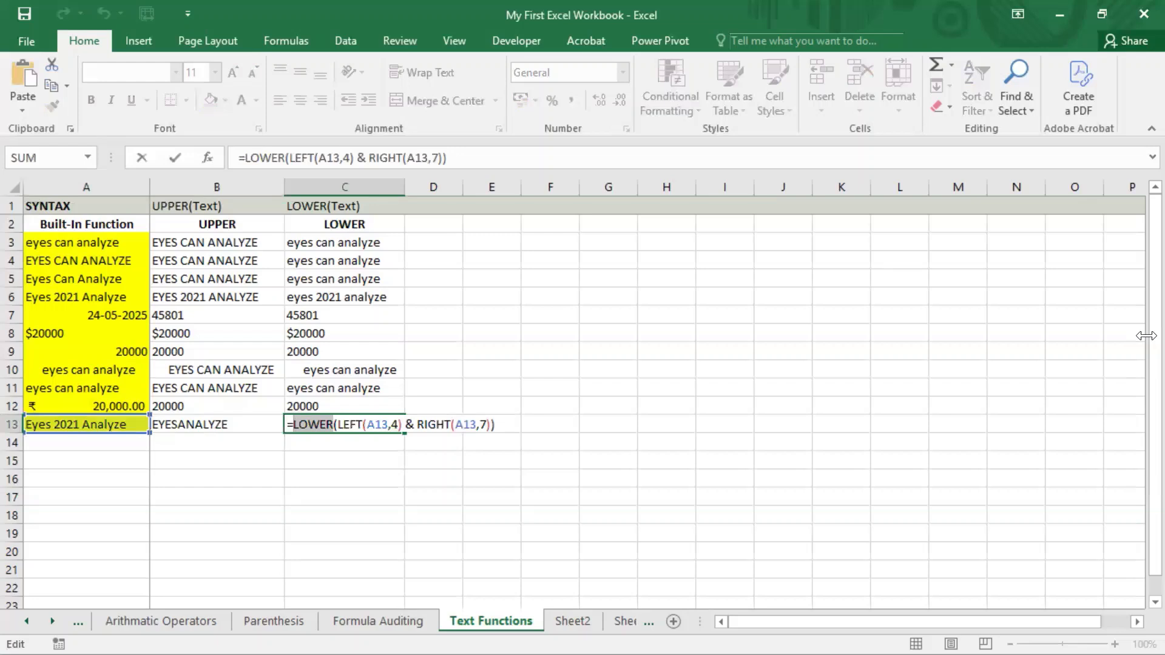
pyautogui.press('Return')
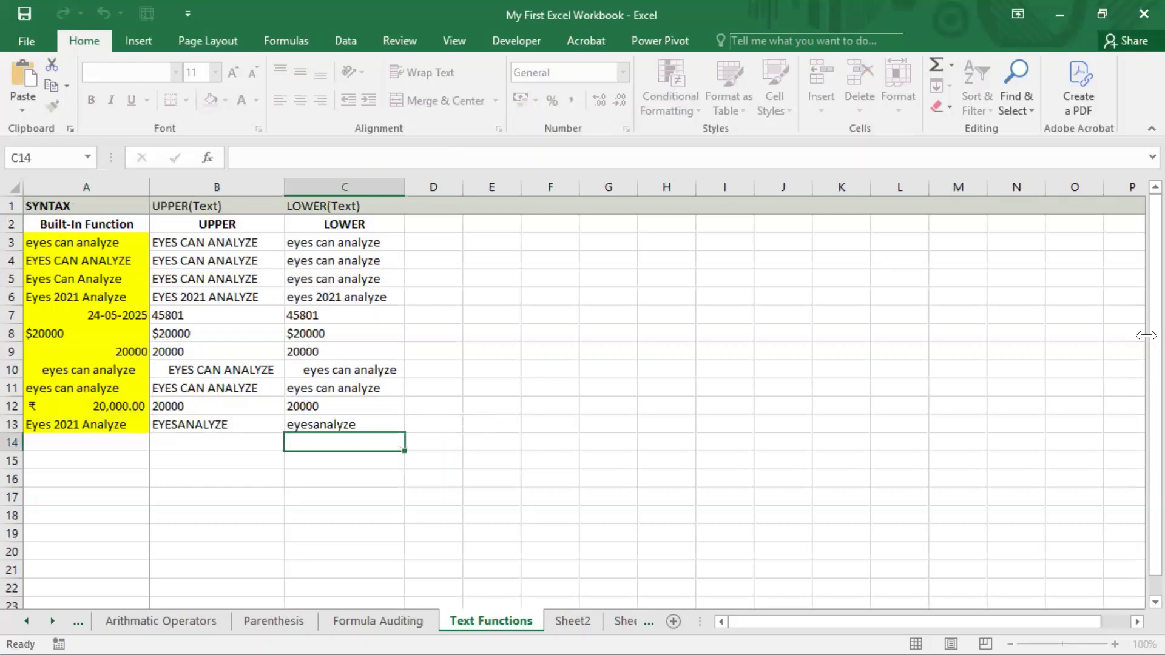
pyautogui.press('Up')
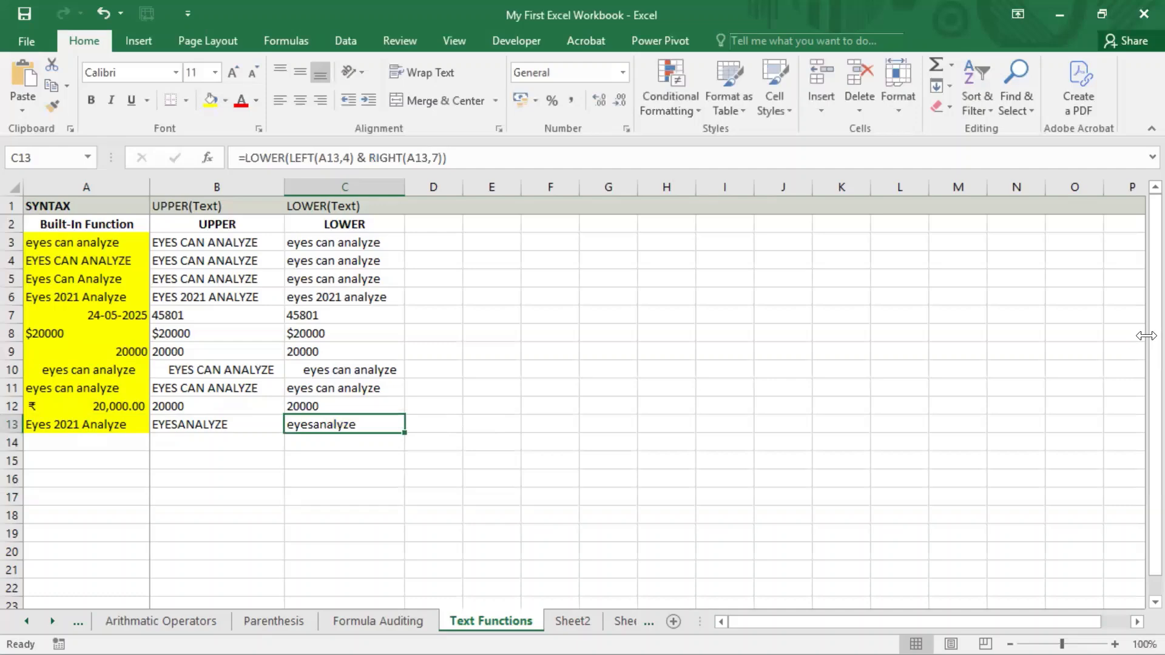
pyautogui.hotkey('ctrl', 'Up')
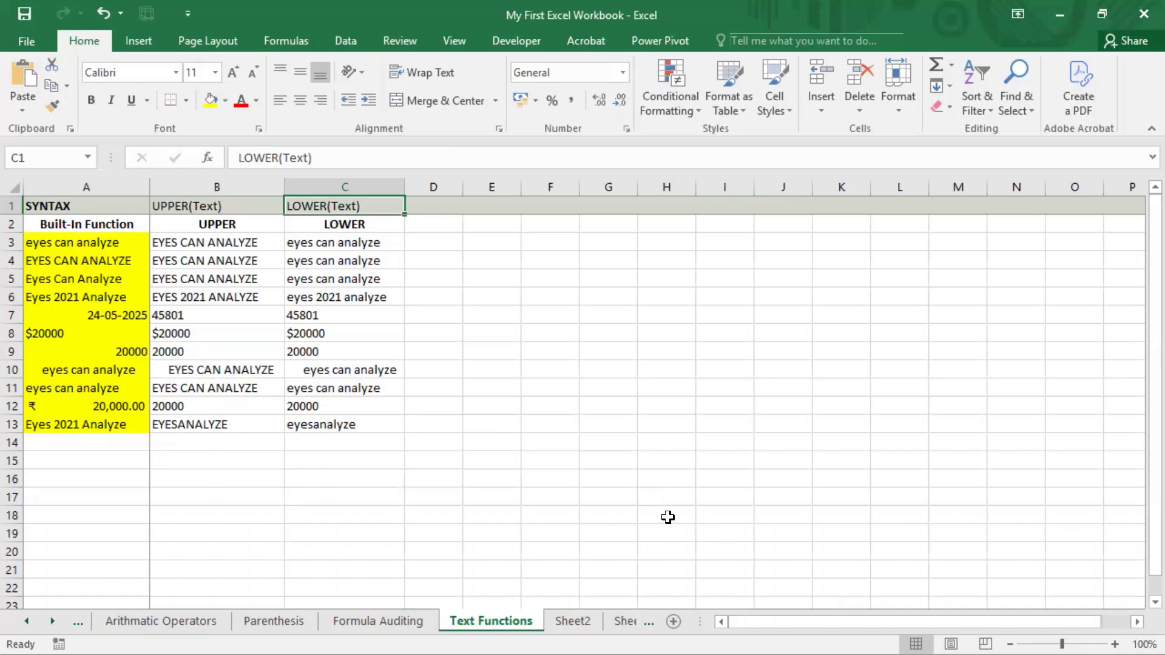
pyautogui.hotkey('alt', 'Tab')
pyautogui.hotkey('alt', 'shift', 'Tab')
pyautogui.click(1137, 350)
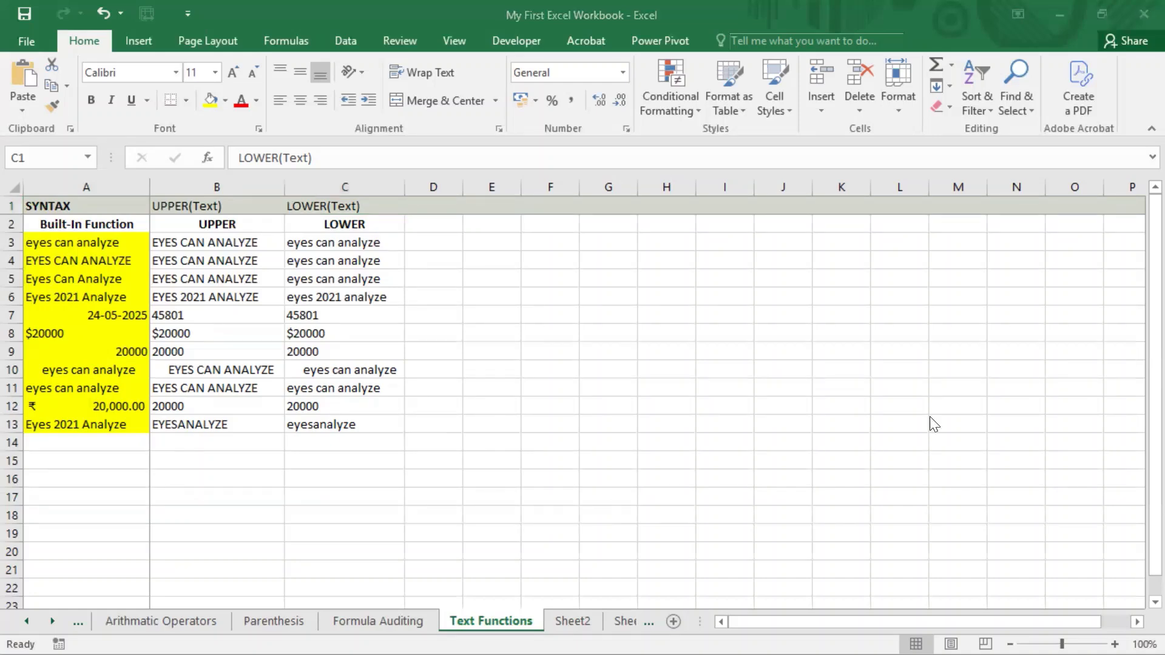